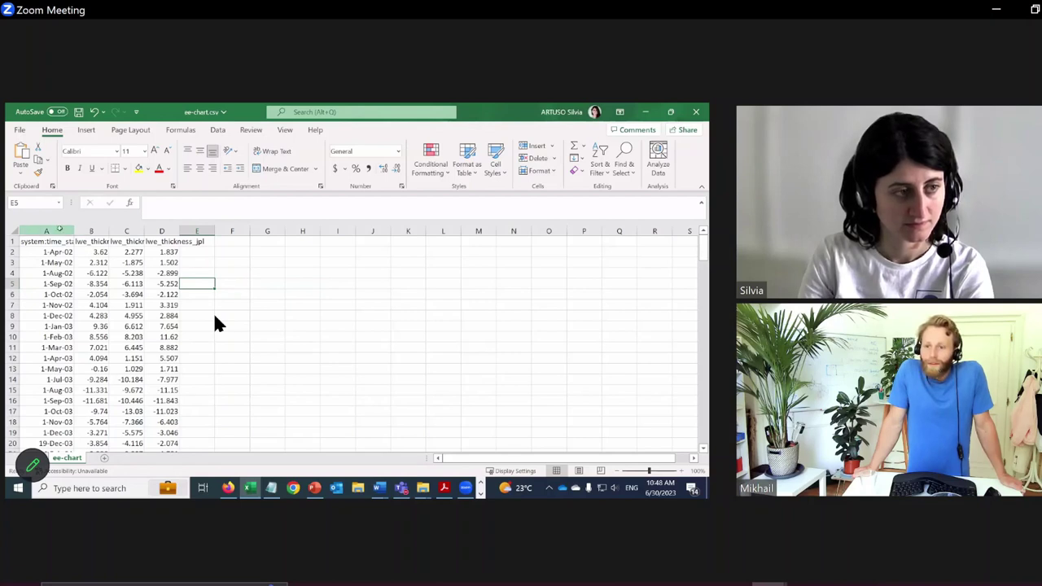
Widen columns A to D so that the date and lwe_thickness headers fit in their cells
left_click(60, 229)
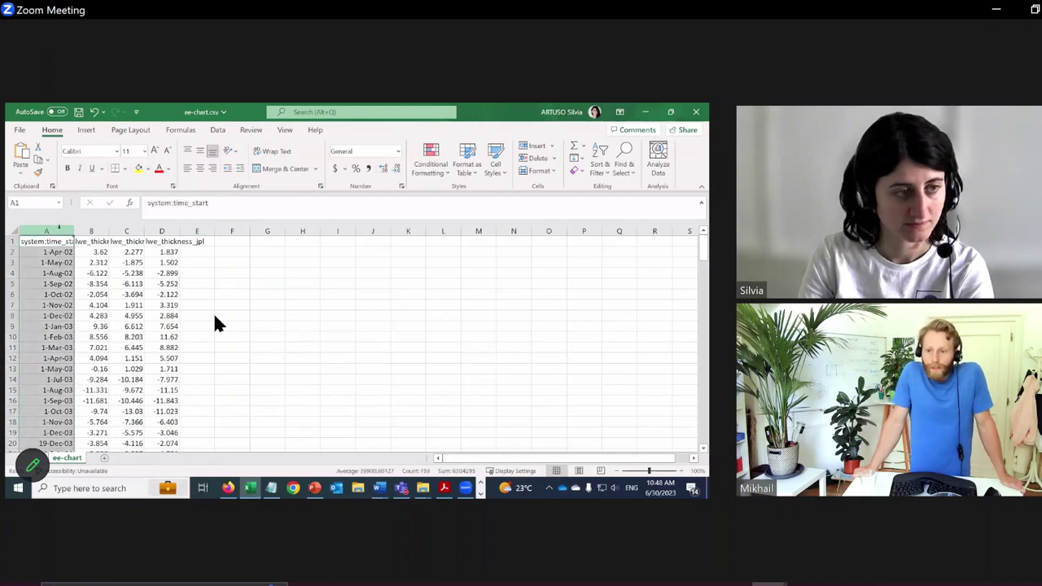
left_click_drag(108, 231, 289, 231)
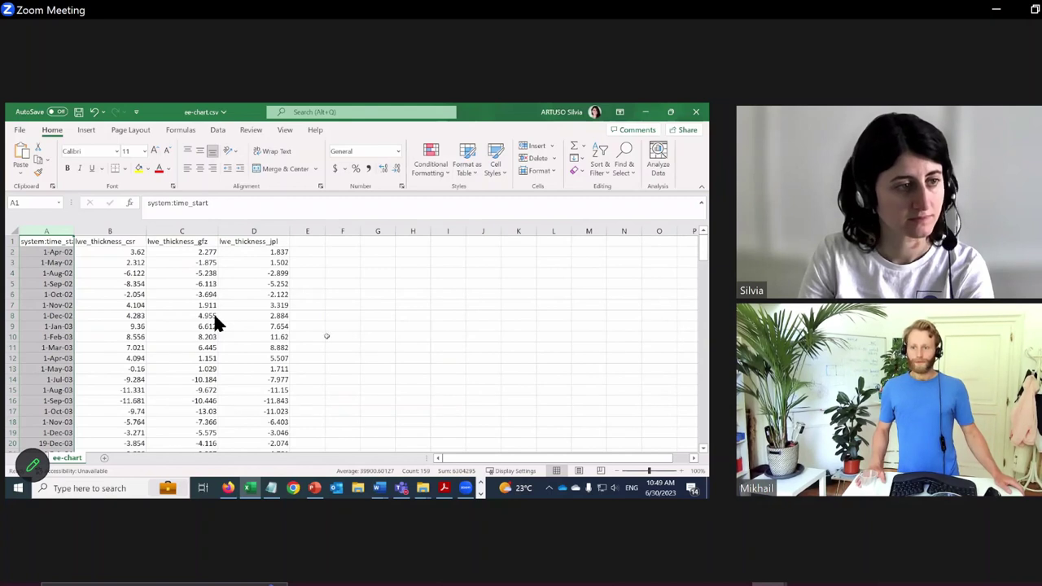
left_click_drag(74, 231, 97, 231)
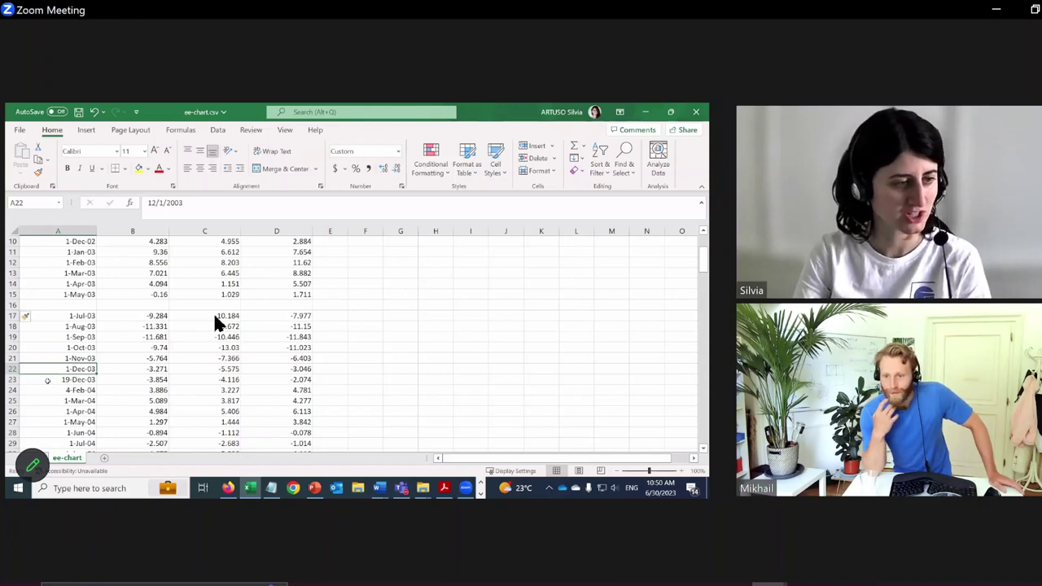
Examine the monthly dates in column A from December 2003 to early 2011 for missing months
scroll(218, 324, "down", 1)
key("Down")
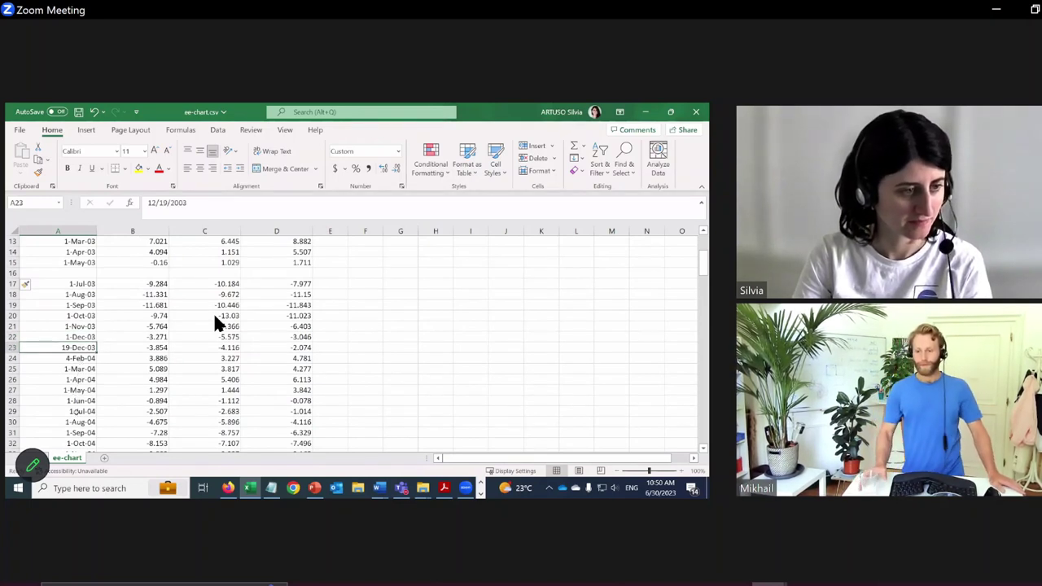
left_click(77, 422)
scroll(77, 415, "down", 1)
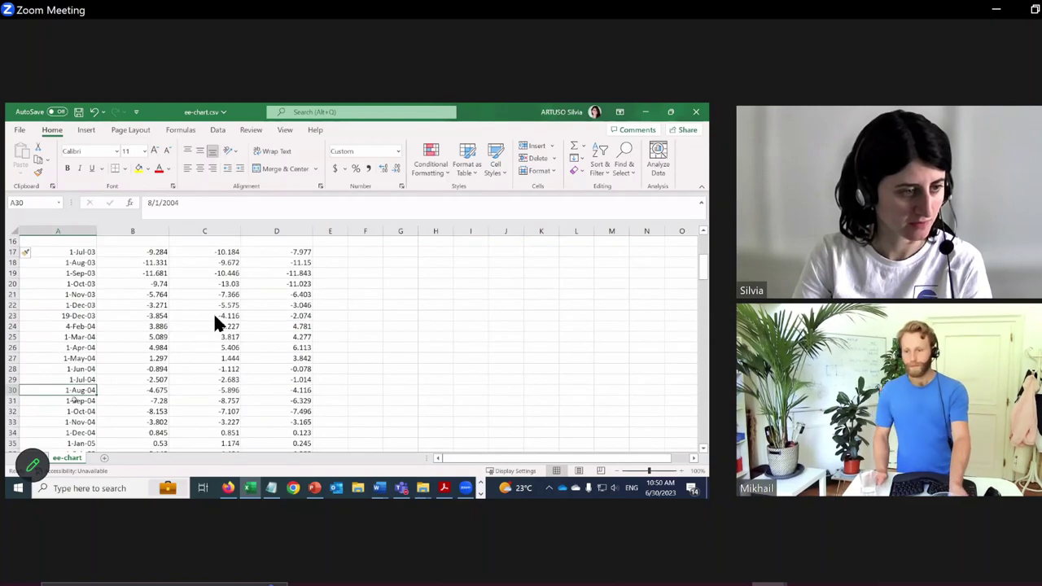
scroll(85, 410, "down", 1)
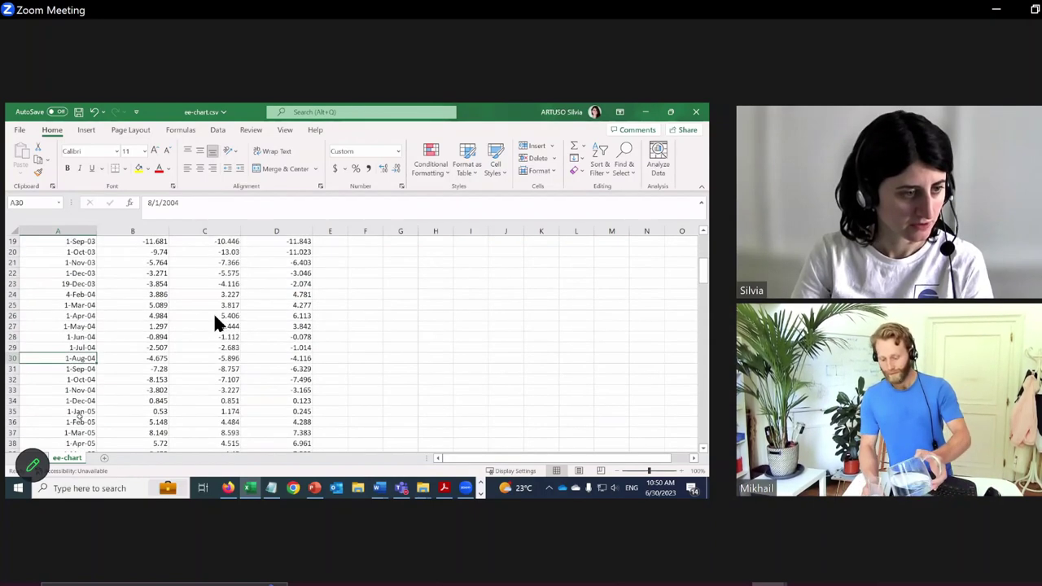
left_click(86, 411)
scroll(59, 432, "down", 1)
scroll(59, 432, "down", 1)
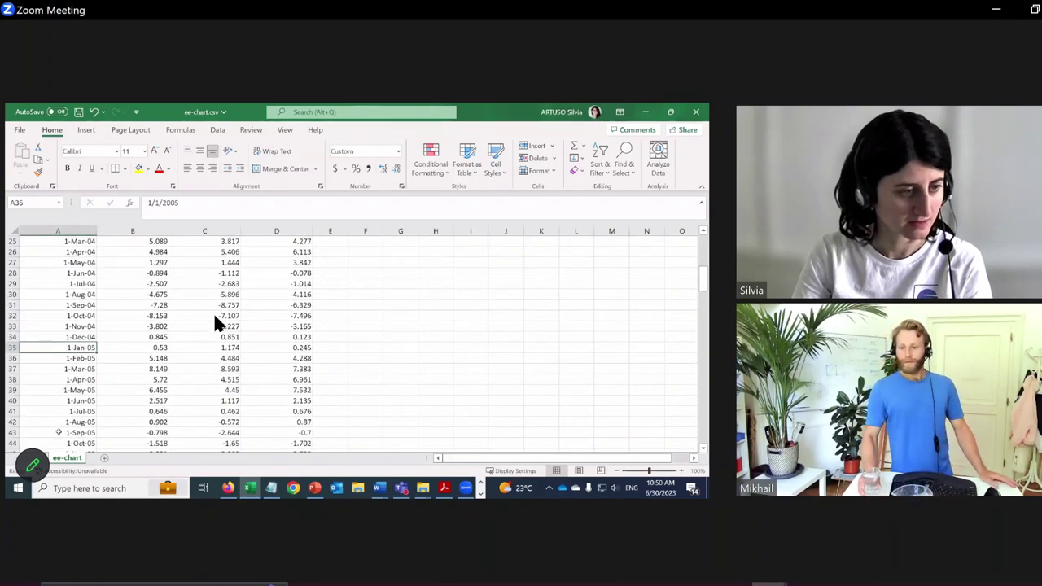
scroll(59, 433, "down", 1)
scroll(58, 433, "down", 1)
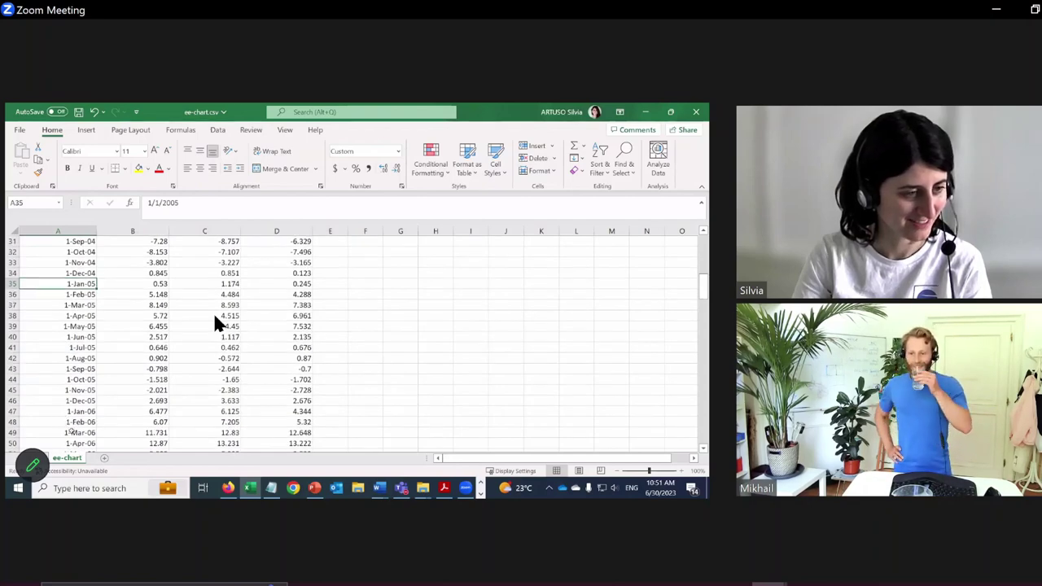
scroll(59, 436, "down", 1)
left_click(68, 421)
scroll(72, 425, "down", 1)
scroll(72, 432, "down", 1)
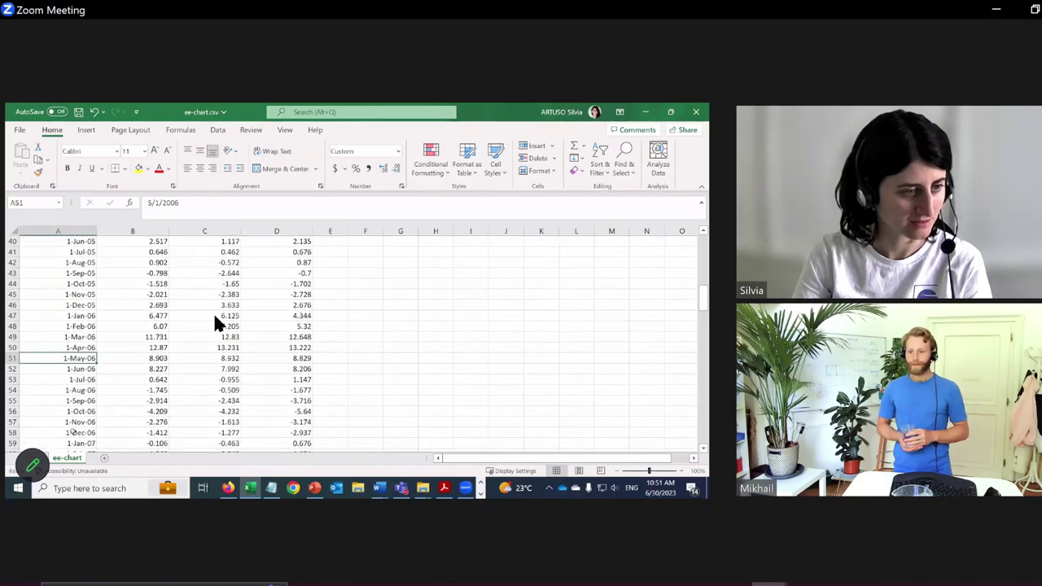
scroll(74, 429, "down", 1)
scroll(72, 428, "down", 1)
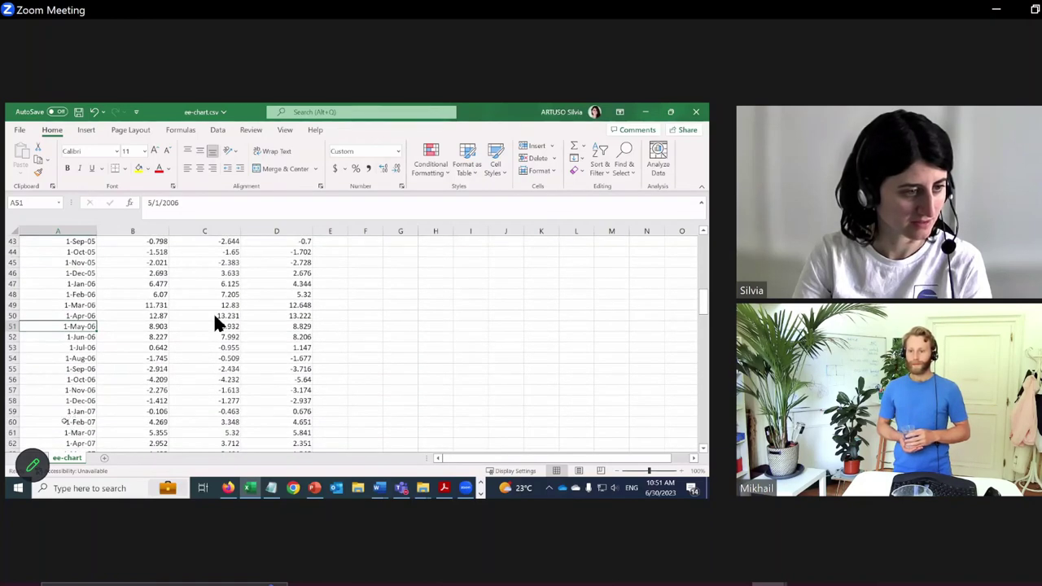
scroll(62, 425, "down", 1)
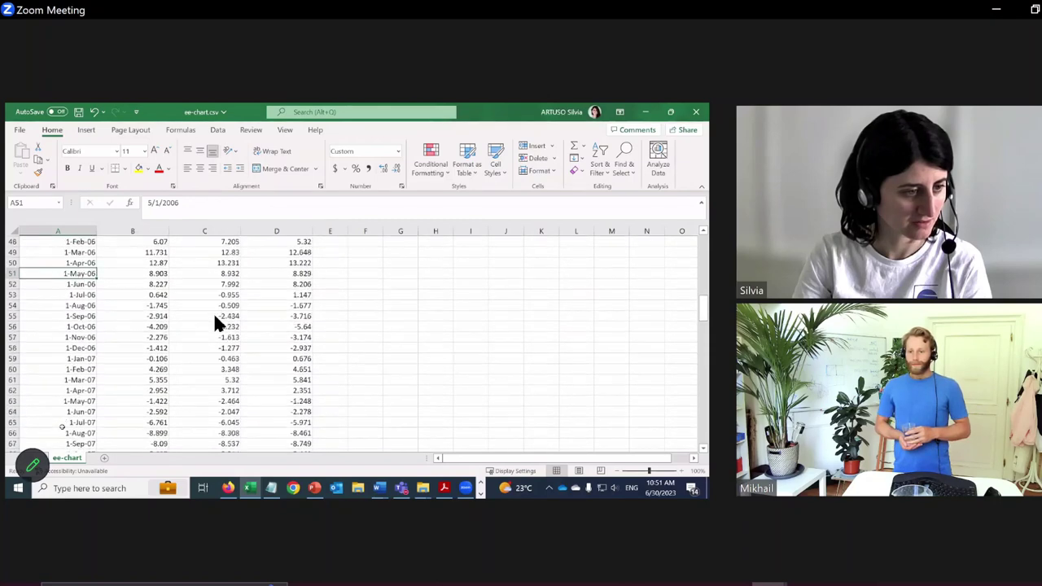
scroll(62, 424, "down", 1)
scroll(64, 428, "down", 1)
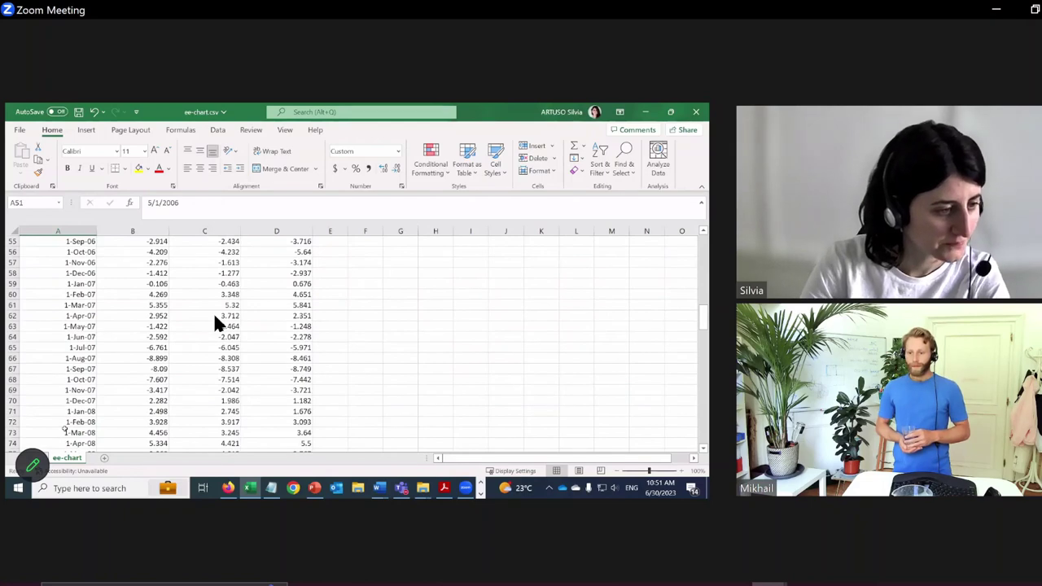
scroll(64, 428, "down", 1)
scroll(64, 428, "down", 1)
scroll(65, 428, "down", 2)
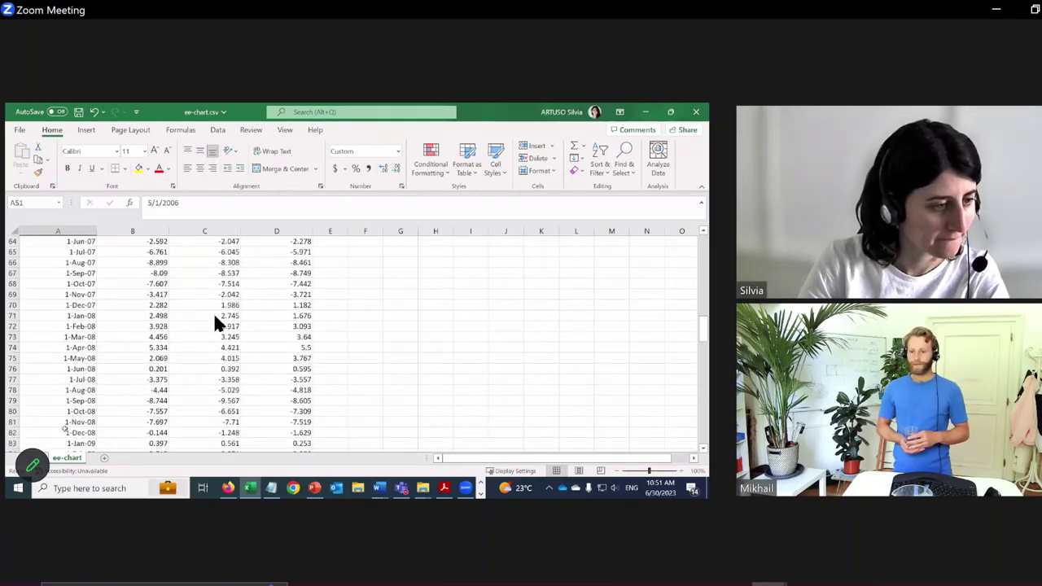
scroll(64, 429, "down", 1)
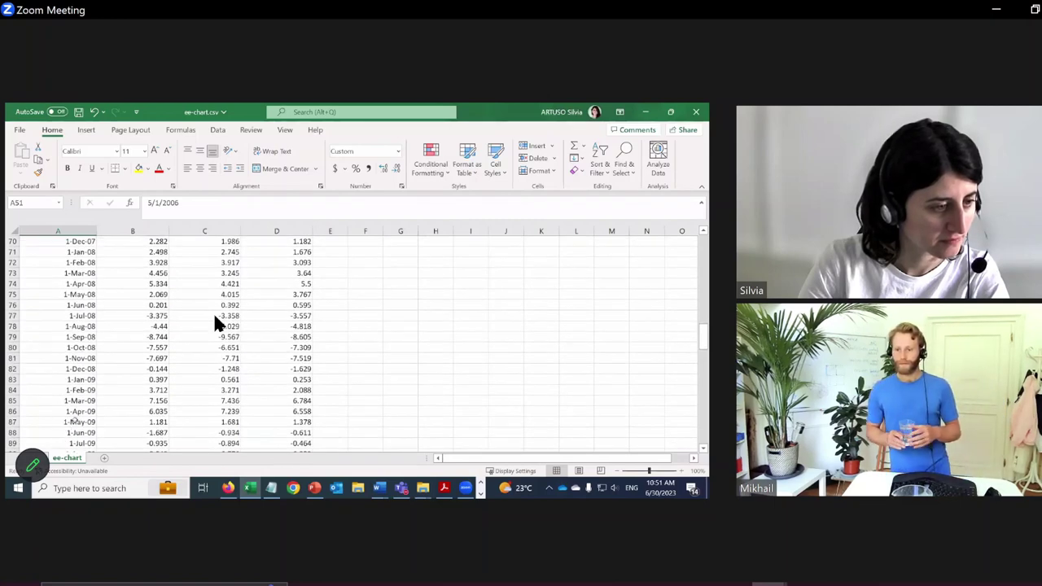
scroll(218, 324, "down", 1)
scroll(218, 324, "down", 1)
scroll(218, 324, "down", 1)
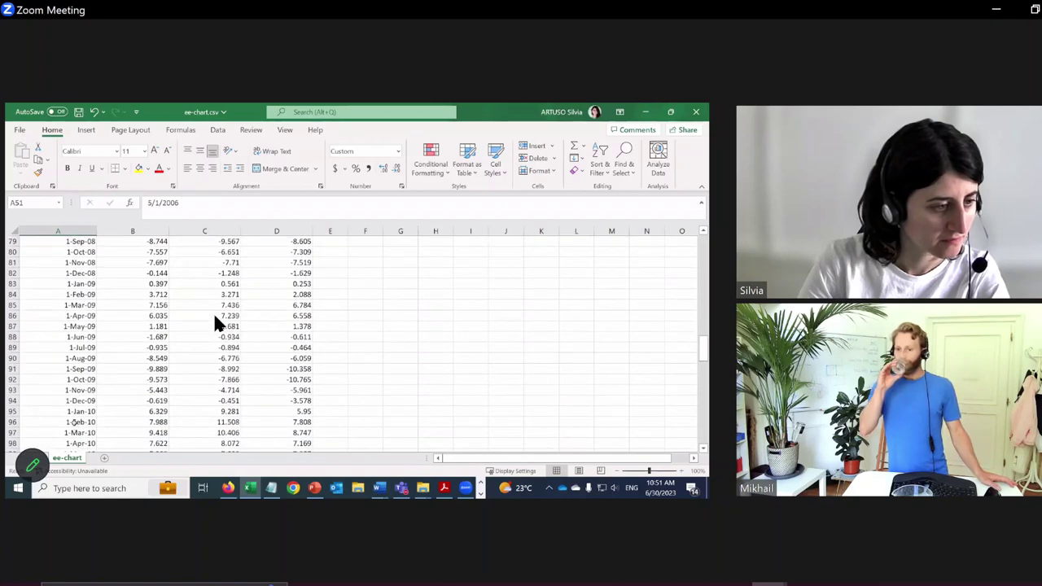
scroll(218, 324, "down", 1)
scroll(219, 324, "down", 1)
scroll(218, 324, "down", 2)
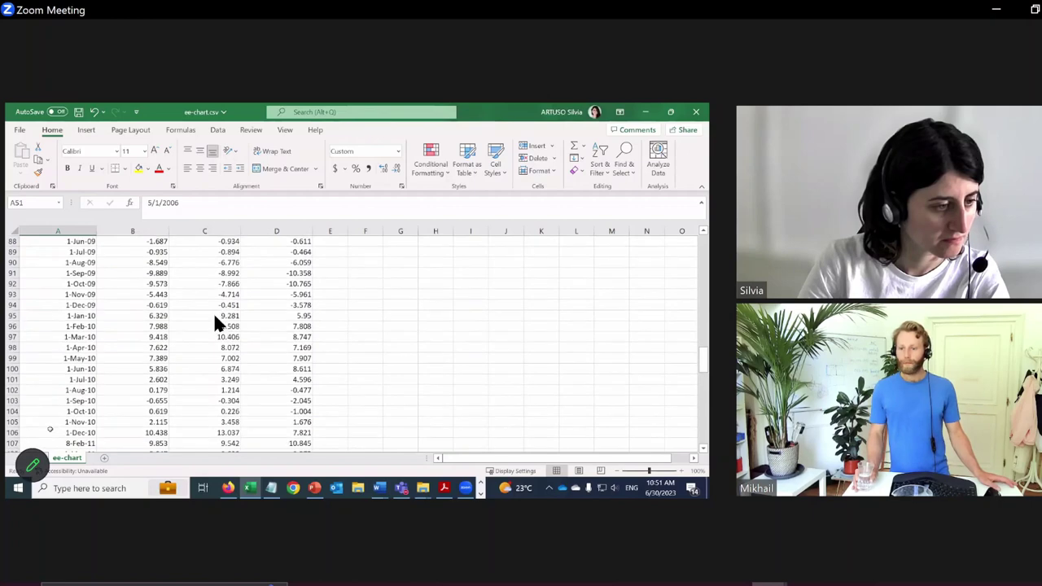
Insert a blank row above the 8-Feb-11 record for the missing month
left_click(59, 410)
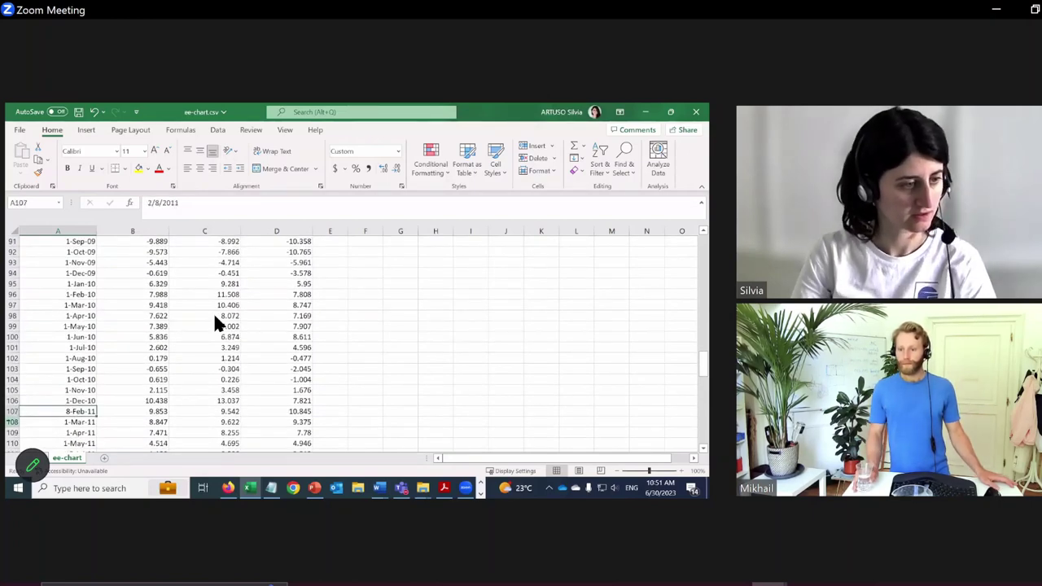
right_click(12, 411)
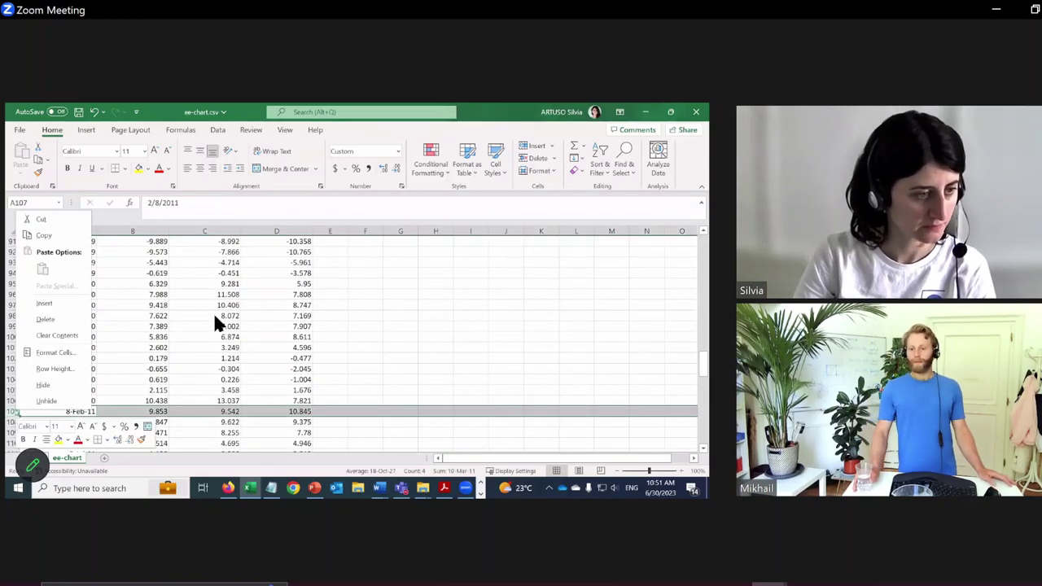
left_click(45, 302)
Insert a blank row above the 5-Jul-11 record to mark the gap after May 2011
scroll(49, 408, "down", 2)
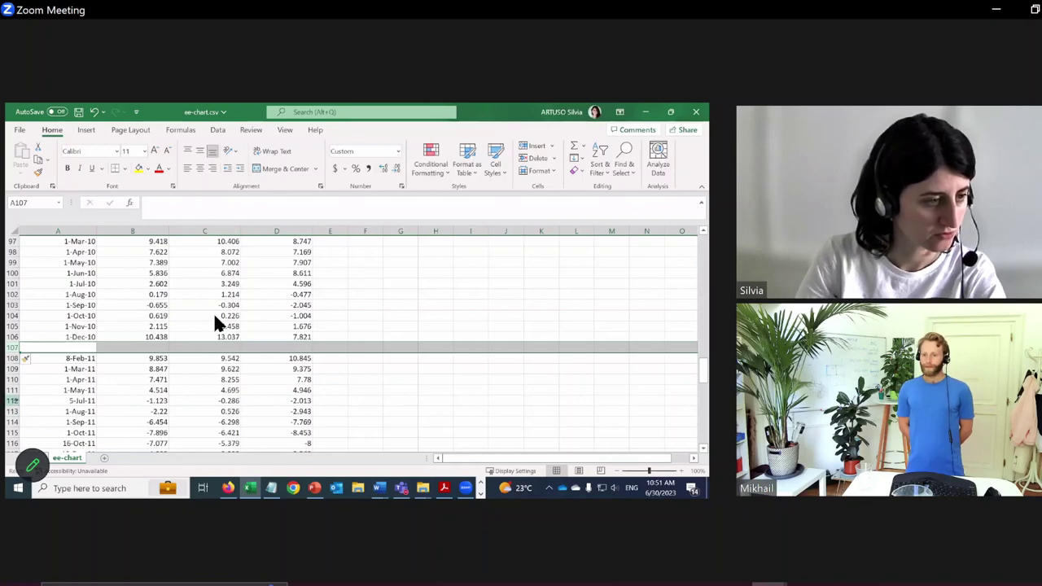
left_click(12, 401)
right_click(12, 401)
left_click(33, 298)
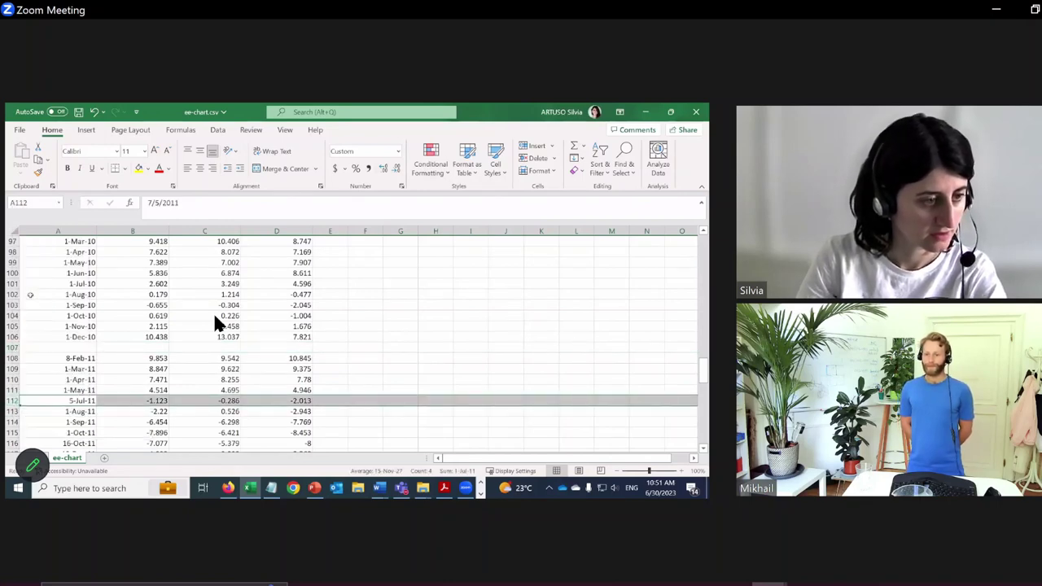
Check the dates from October 2011 to March 2012 and insert a blank row above the 1-Jun-12 record
scroll(216, 323, "down", 1)
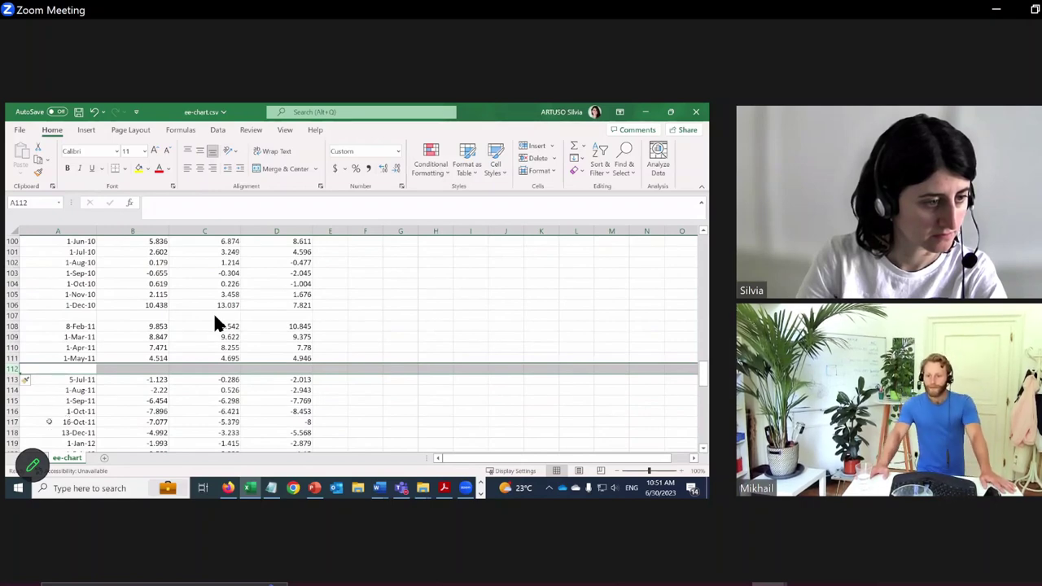
scroll(216, 323, "down", 1)
left_click(55, 390)
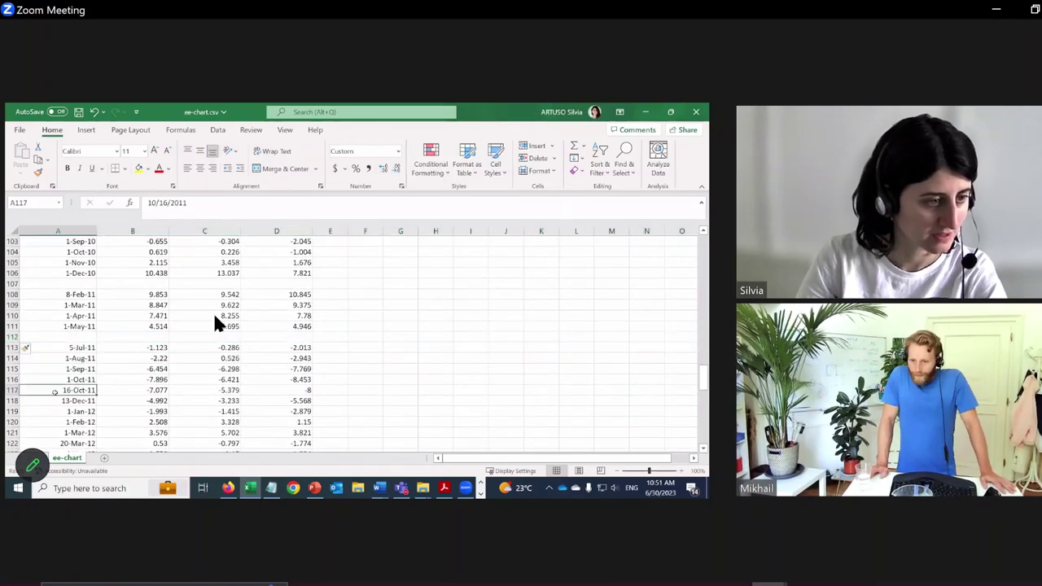
scroll(216, 323, "down", 1)
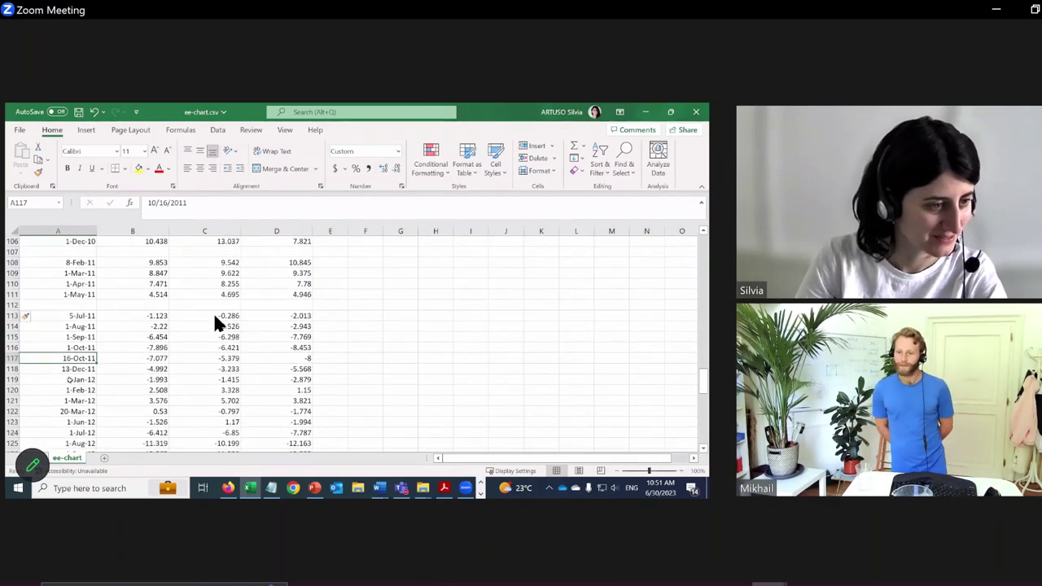
left_click(64, 411)
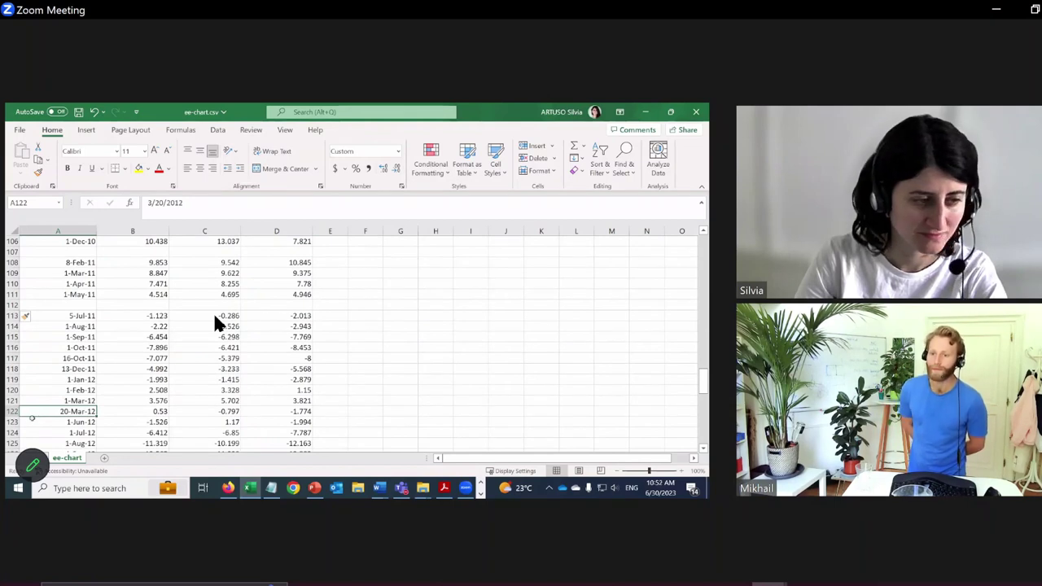
scroll(218, 324, "down", 1)
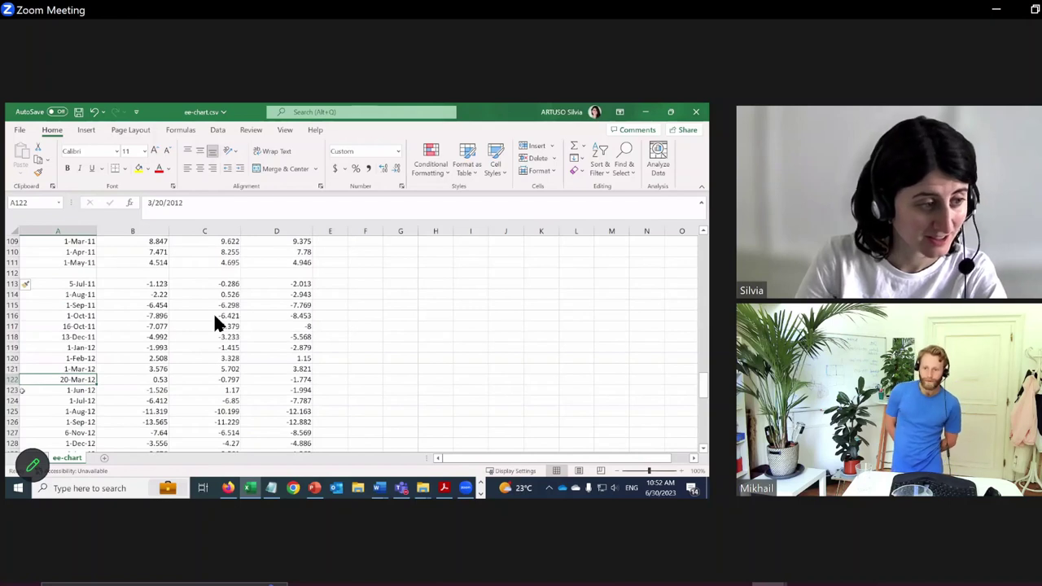
key("Down")
key("shift+space")
right_click(14, 390)
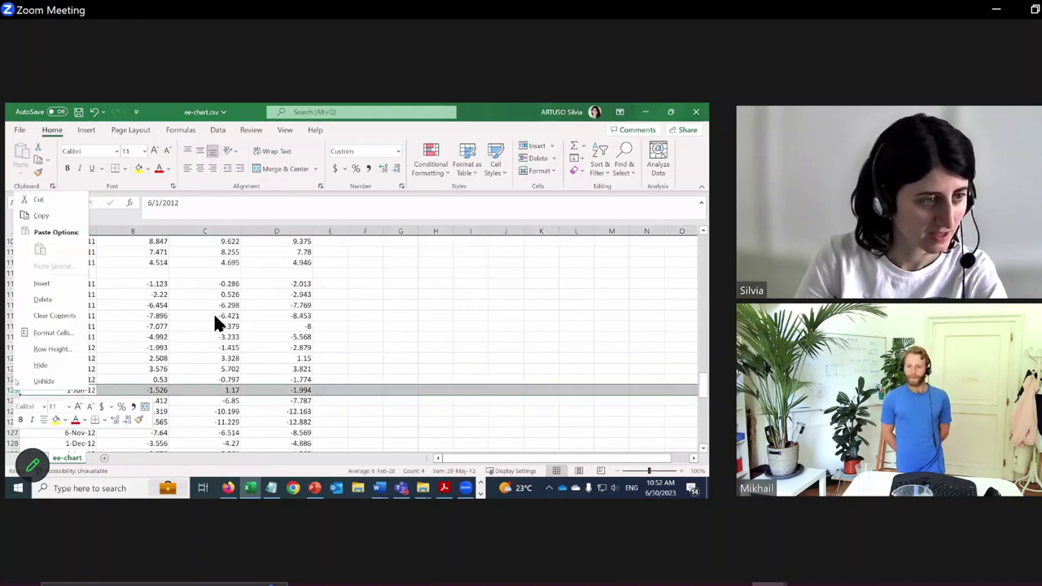
left_click(36, 282)
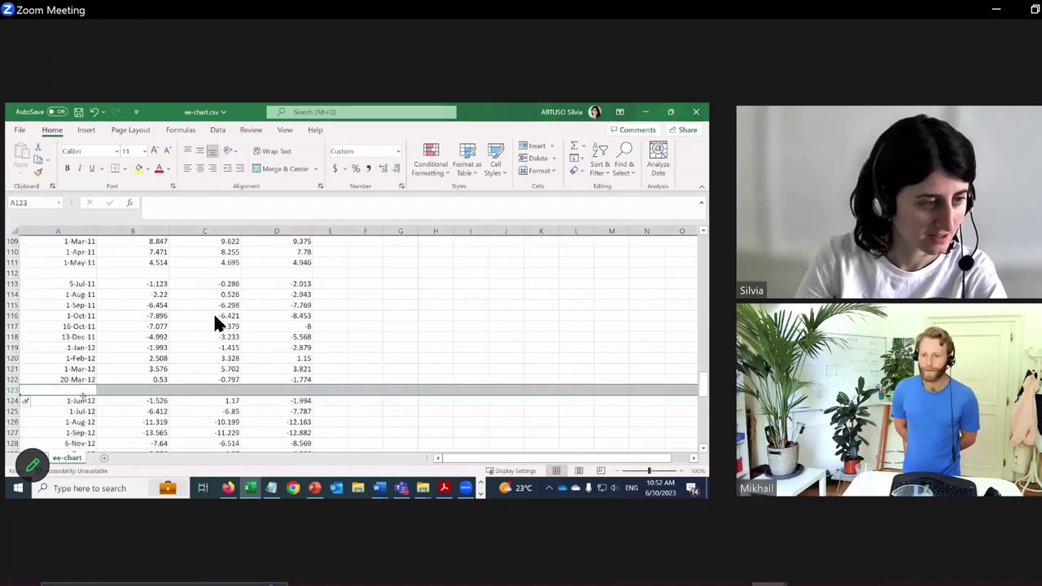
Insert a blank row above the 6-Nov-12 record to mark the gap after September 2012
scroll(219, 324, "down", 1)
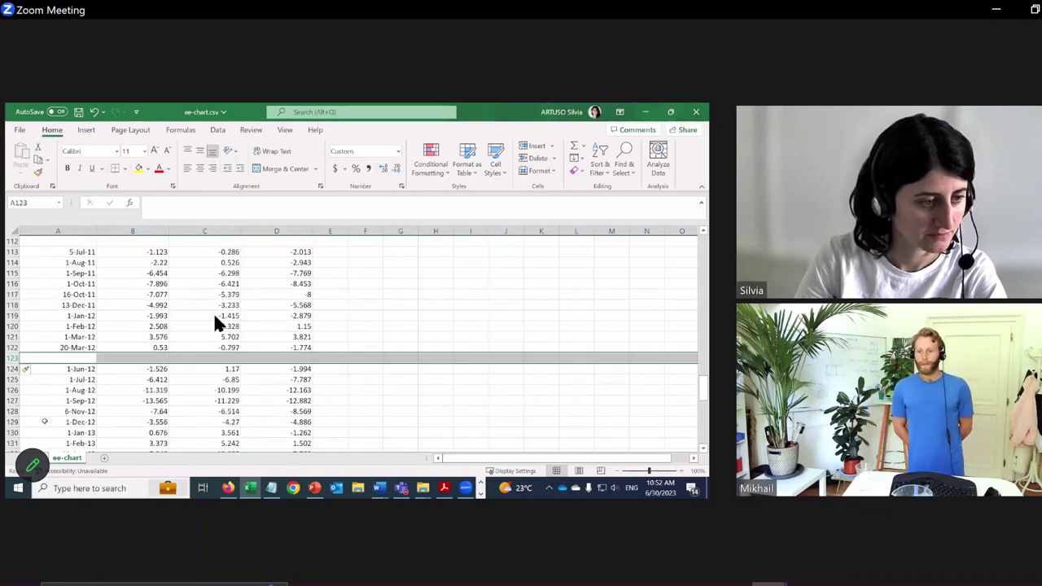
key("Down")
key("Down")
key("Down")
key("Down")
key("Down")
key("shift+space")
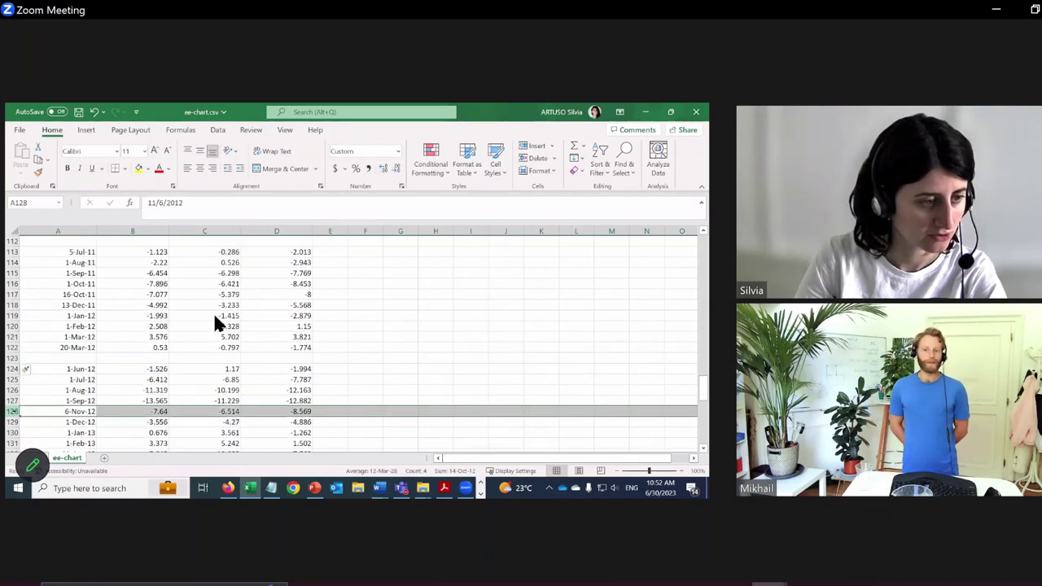
key("Menu")
key("Up")
key("Up")
key("Up")
key("Return")
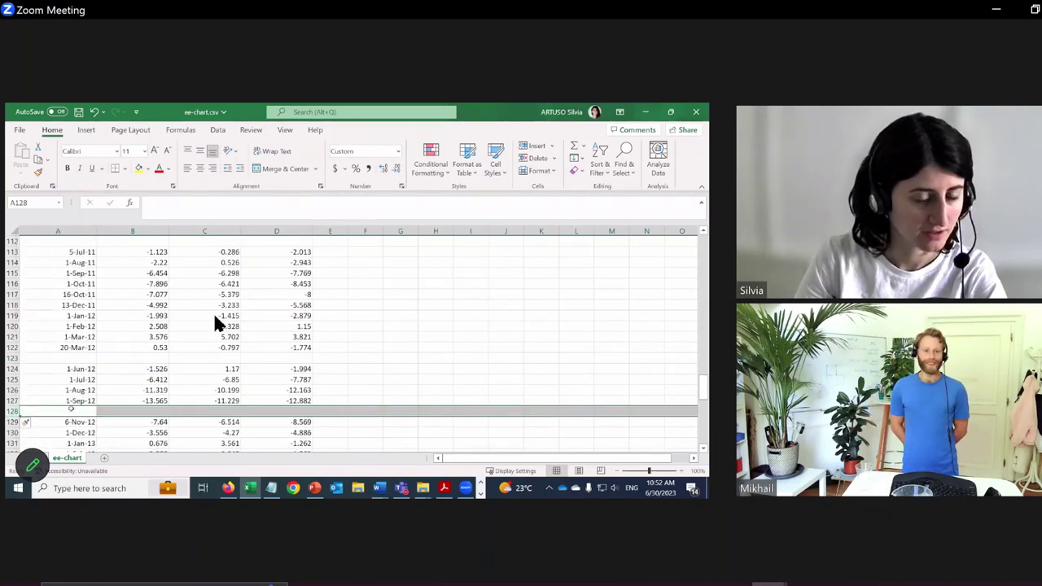
Insert a blank row above the 11-Apr-13 record to mark the gap after February 2013
scroll(218, 324, "down", 2)
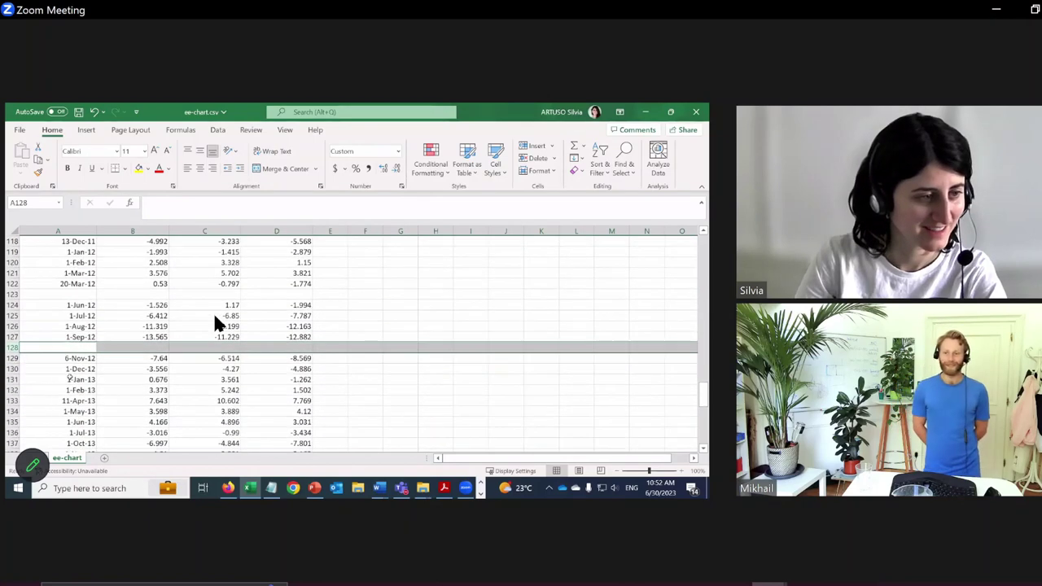
key("Down")
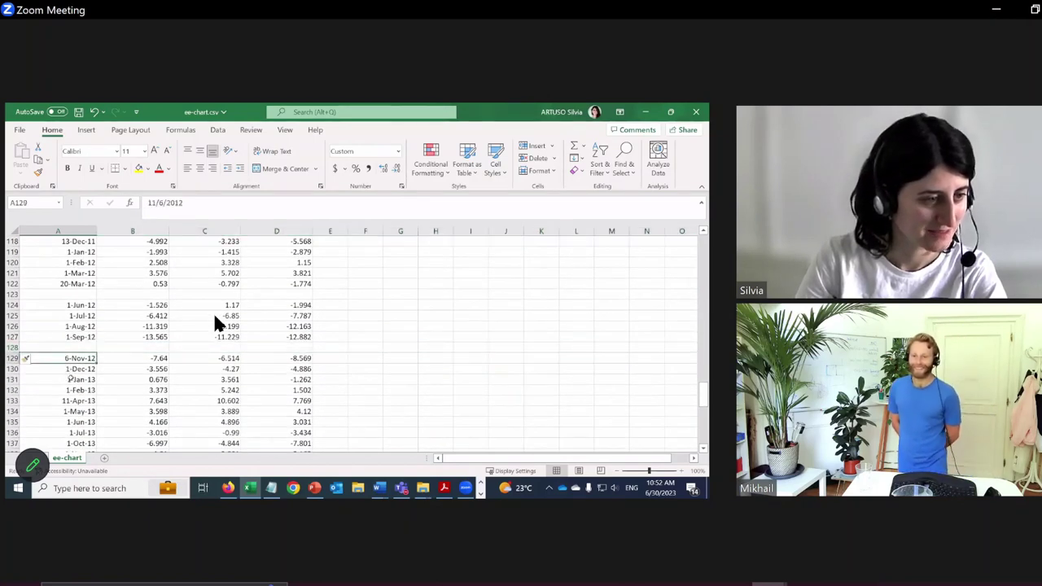
key("Down")
key("Down")
key("Down")
key("Down")
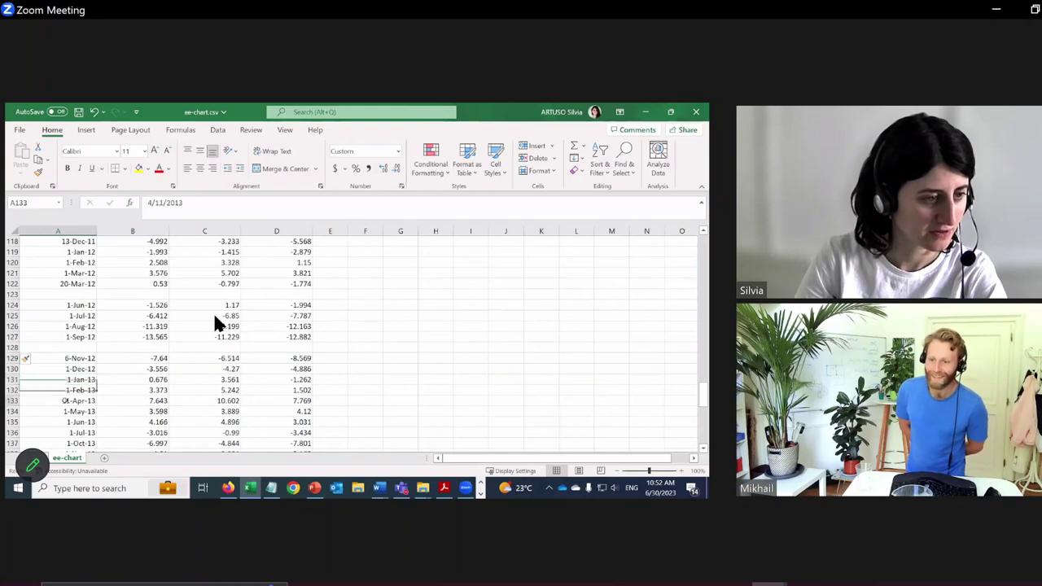
key("shift+space")
key("shift+F10")
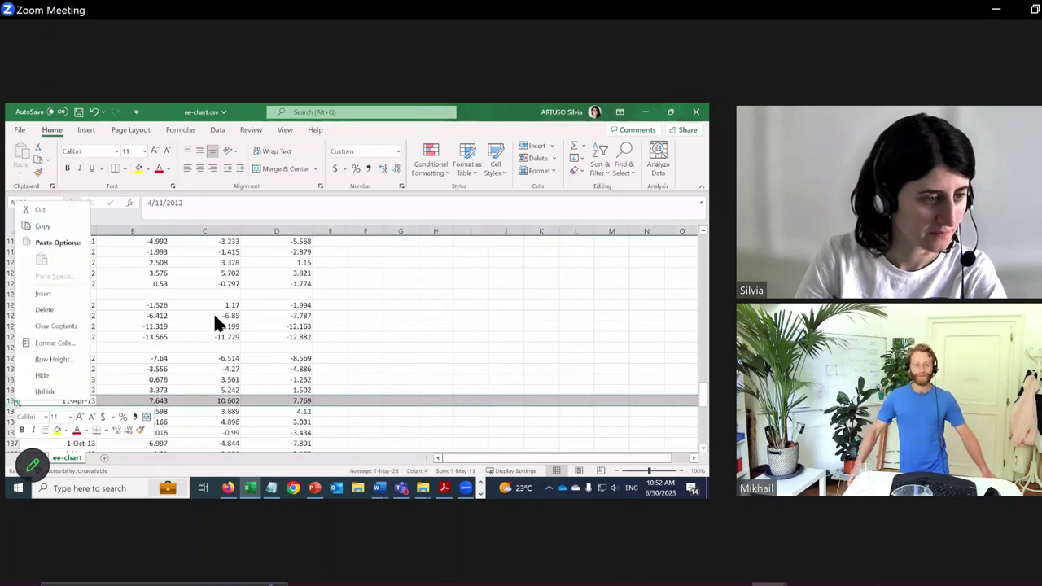
key("Up")
key("Up")
key("Return")
scroll(218, 323, "down", 2)
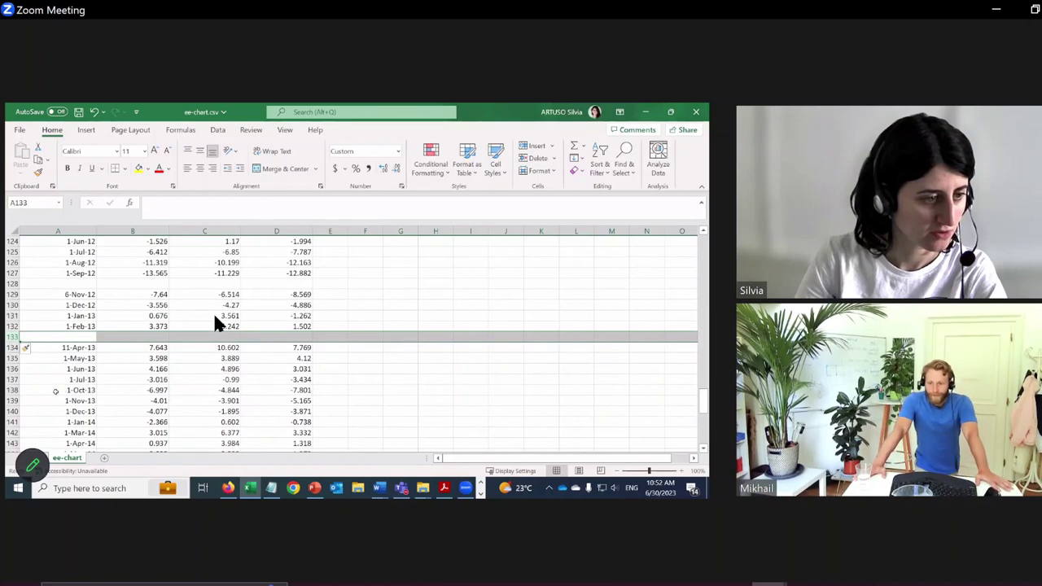
Insert two blank rows above the 1-Oct-13 record to mark the missing months after July 2013
right_click(12, 390)
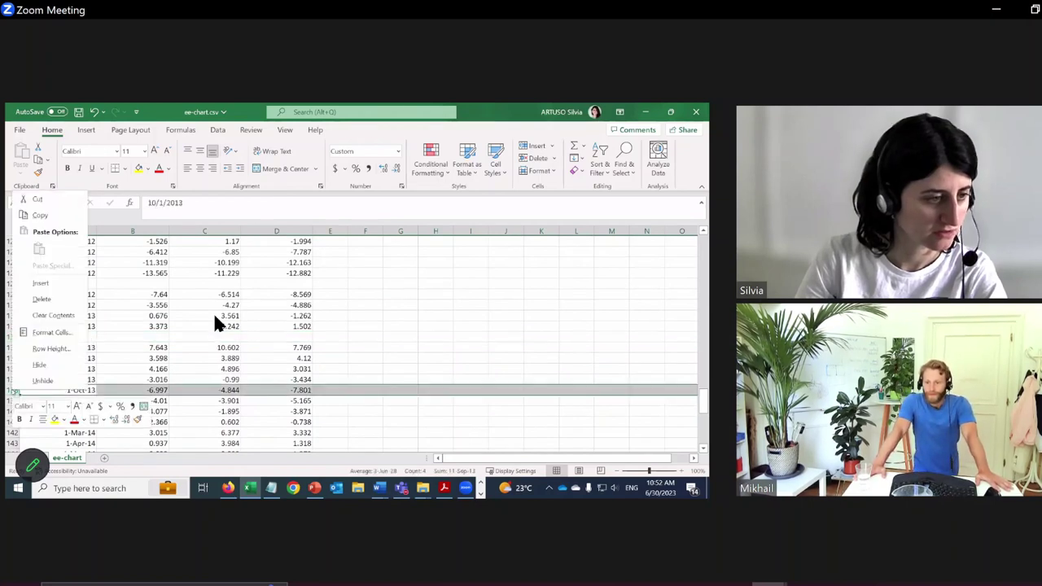
left_click(41, 284)
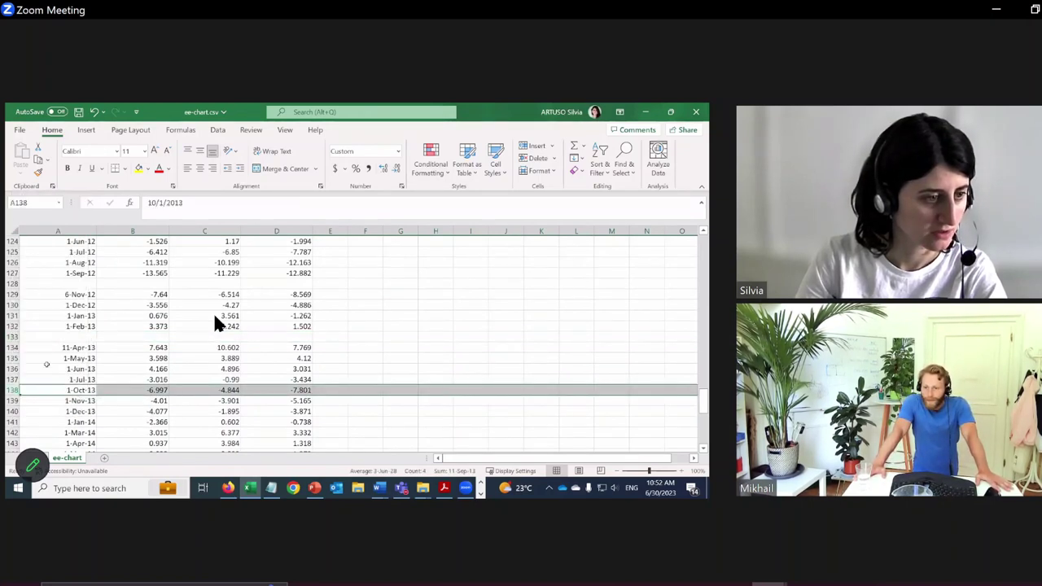
right_click(12, 391)
left_click(38, 284)
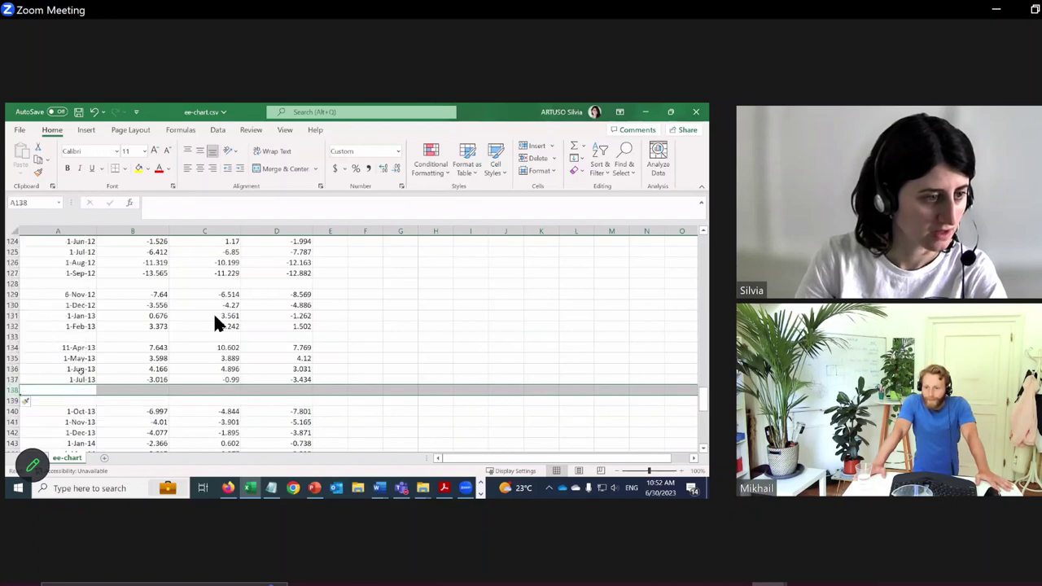
left_click(84, 381)
left_click(84, 390)
left_click(86, 401)
Insert a blank row above the 1-Mar-14 record to mark the gap after January 2014
scroll(86, 403, "down", 1)
scroll(216, 324, "down", 1)
scroll(101, 411, "down", 2)
left_click(59, 358)
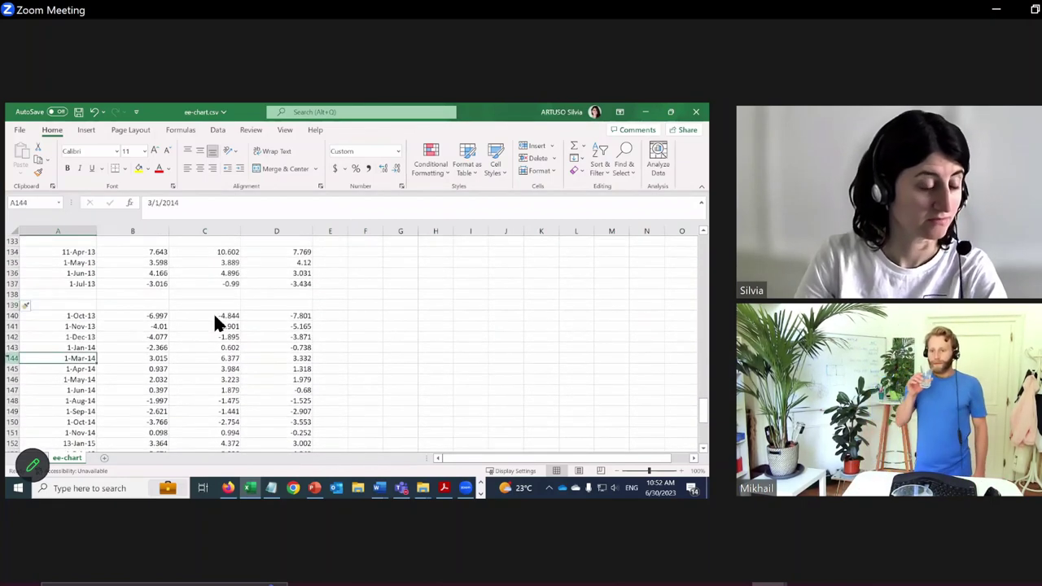
left_click(12, 358)
right_click(12, 358)
key("Escape")
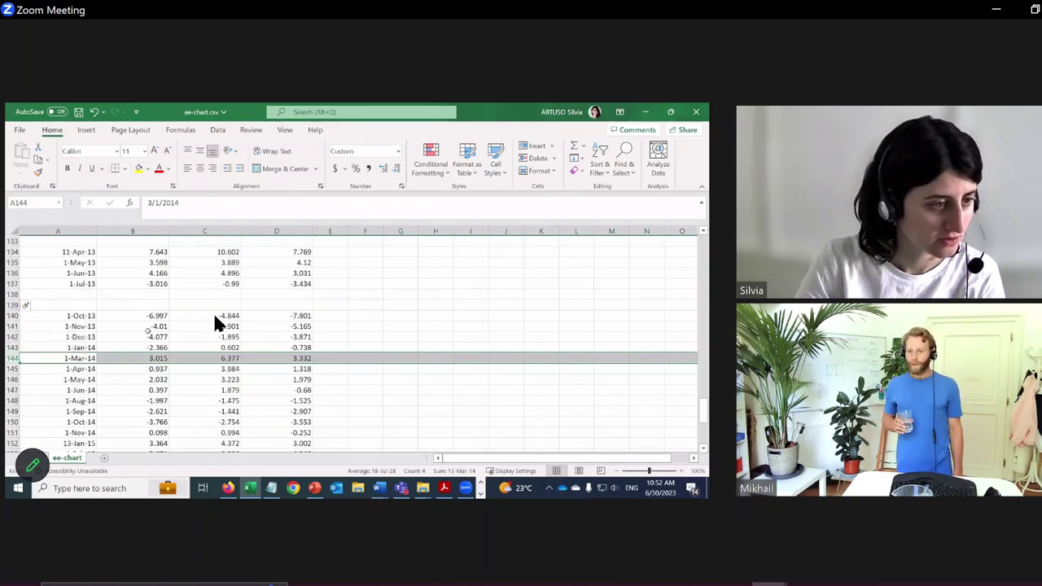
right_click(16, 359)
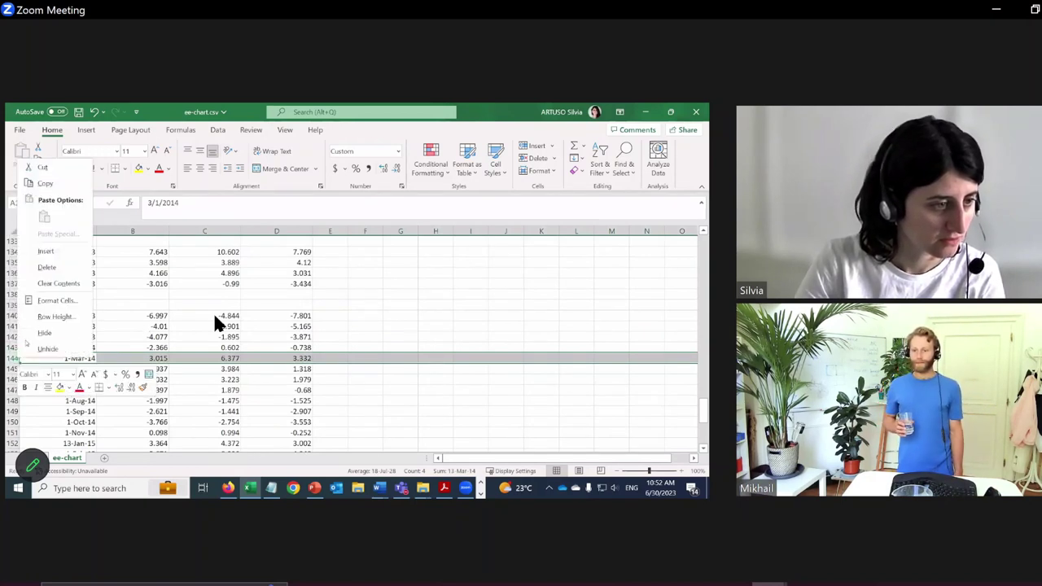
left_click(46, 251)
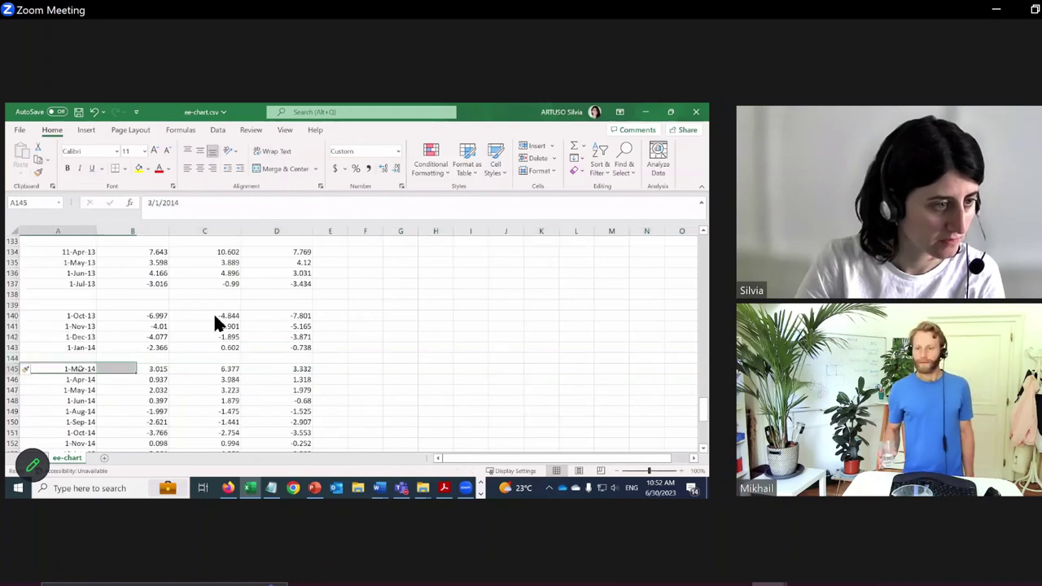
Insert a blank row above the 1-Aug-14 record to mark the gap after June 2014
scroll(218, 323, "down", 1)
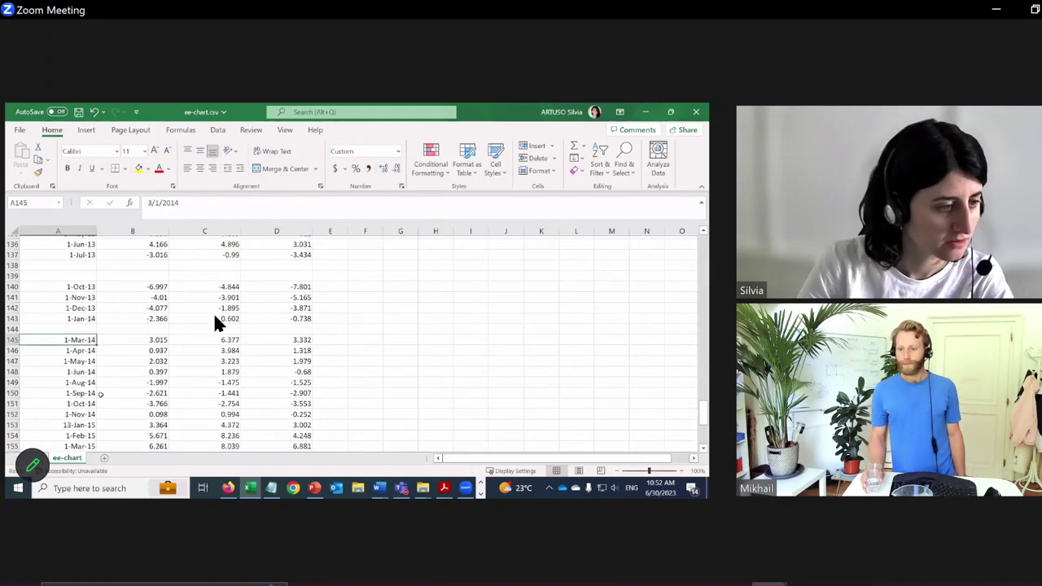
right_click(17, 379)
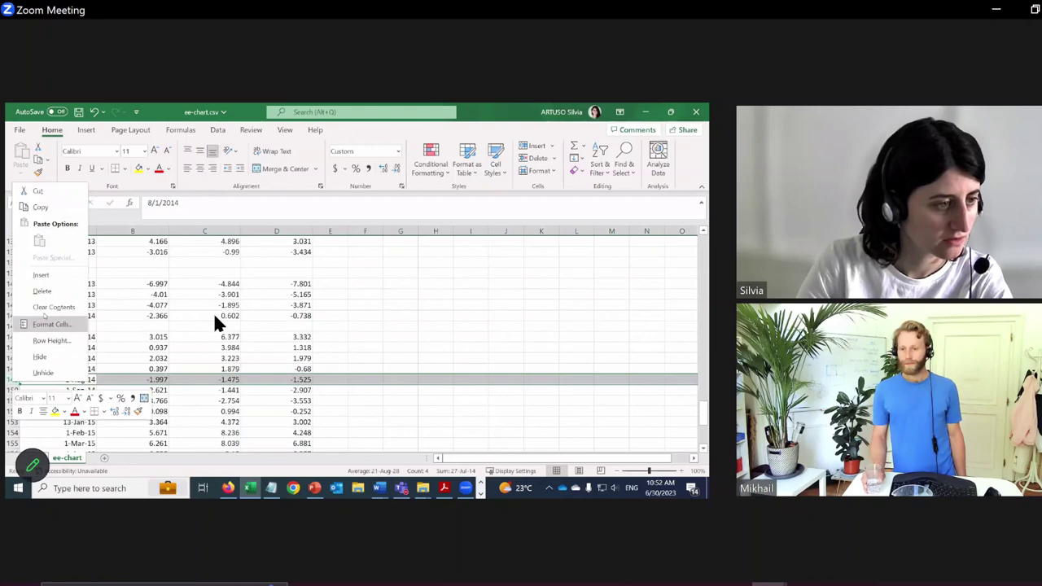
left_click(46, 274)
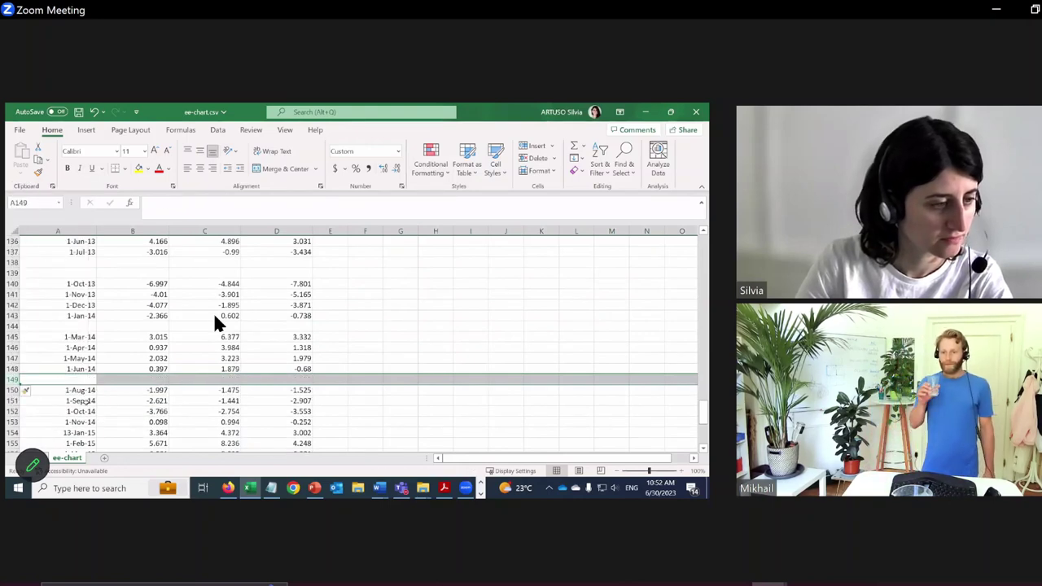
Insert a blank row above the 13-Jan-15 record to mark the gap after November 2014
scroll(218, 323, "down", 1)
left_click(12, 401)
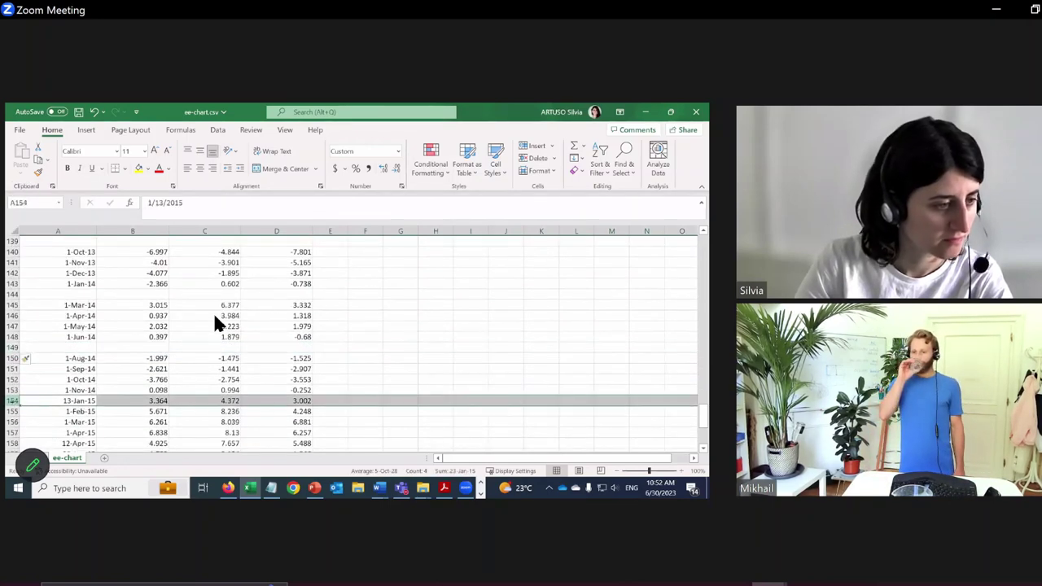
right_click(12, 400)
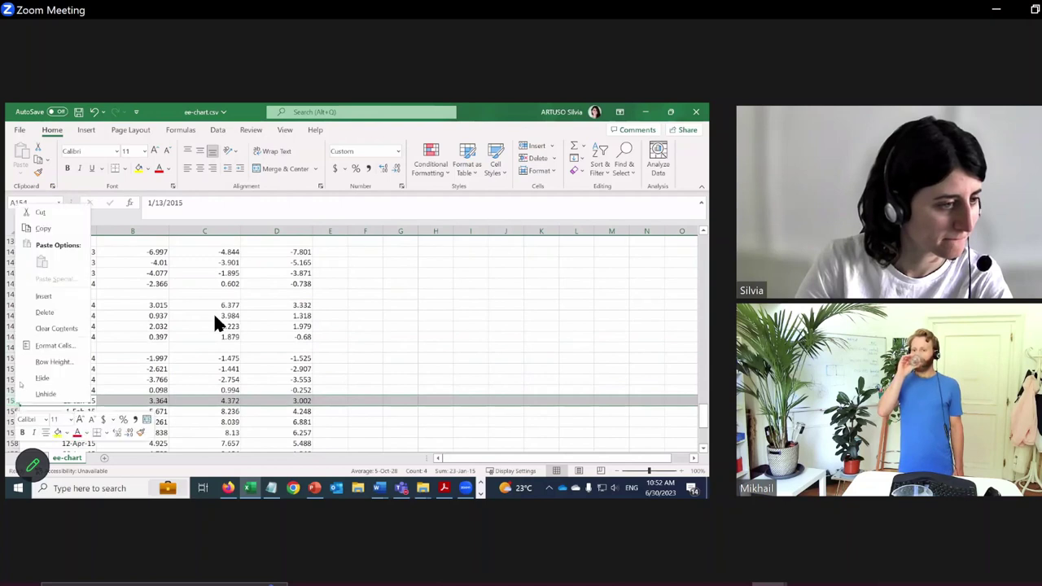
left_click(37, 298)
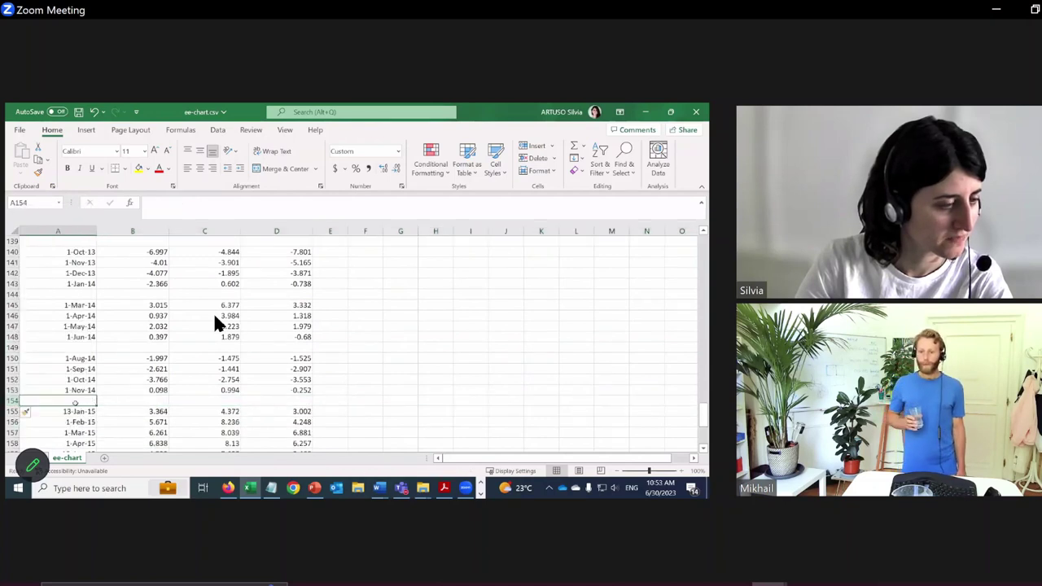
key("Down")
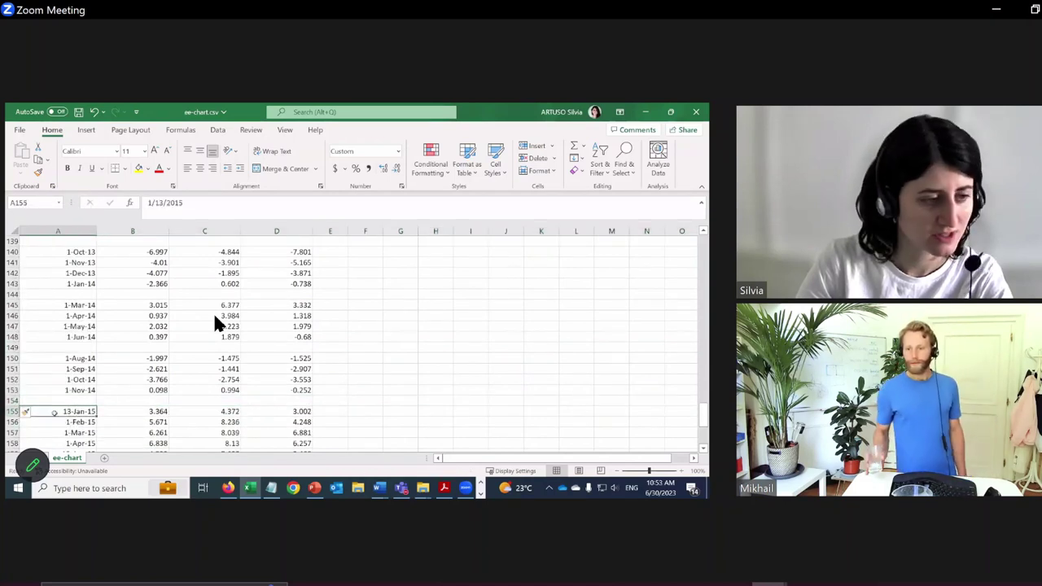
Check the early 2015 dates and insert a blank row above the 29-Jun-15 record to mark the gap after April
scroll(218, 324, "down", 1)
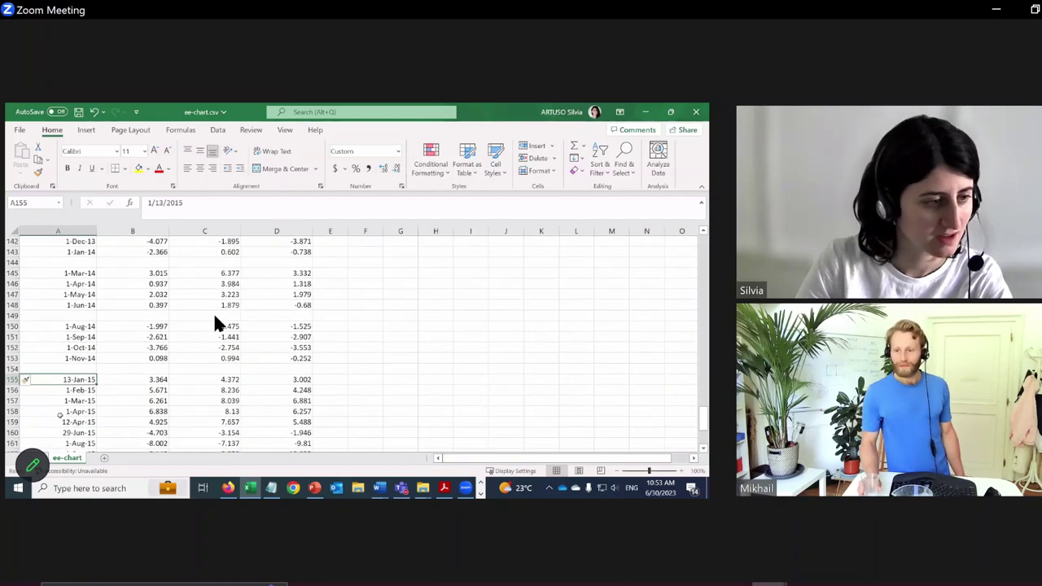
scroll(218, 324, "down", 1)
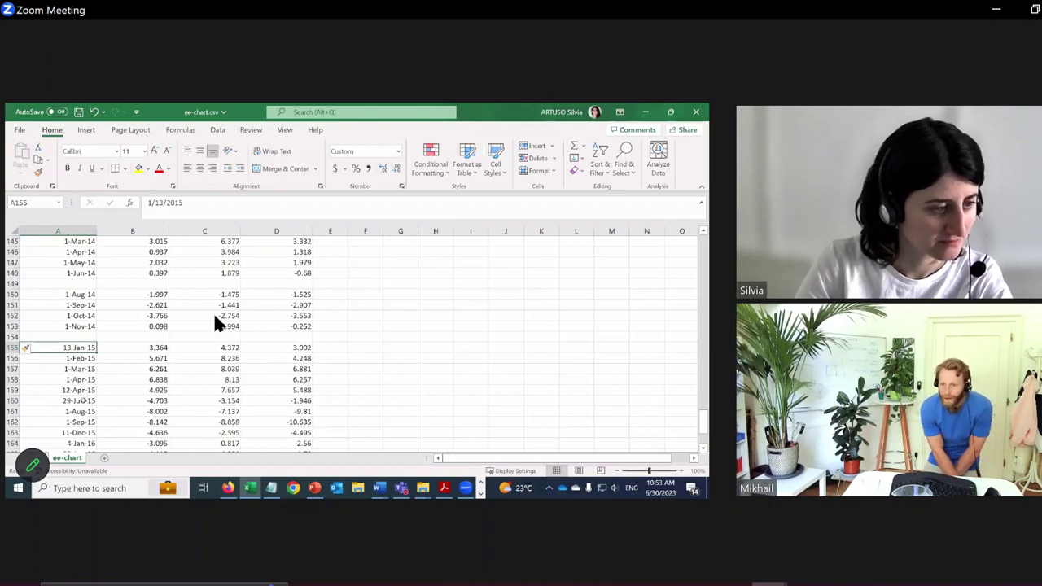
left_click(65, 404)
scroll(39, 410, "down", 1)
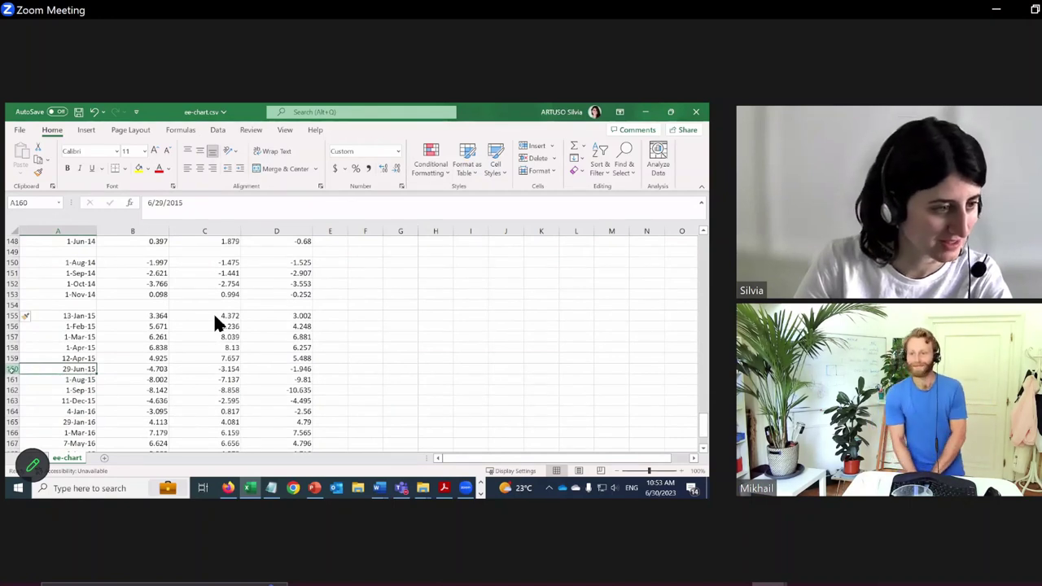
left_click(11, 358)
right_click(11, 360)
key("Escape")
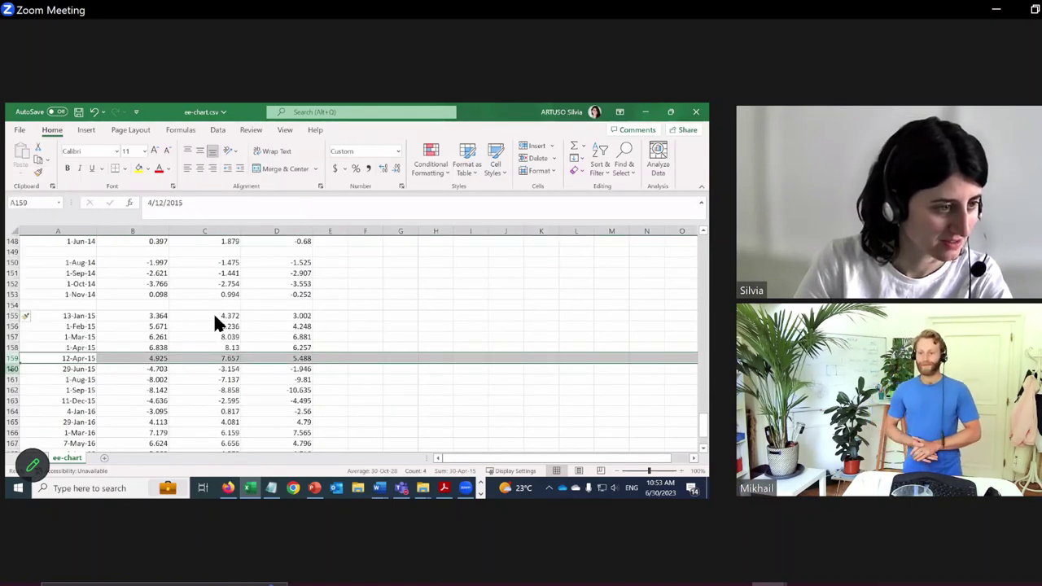
left_click(12, 369)
right_click(11, 369)
left_click(41, 267)
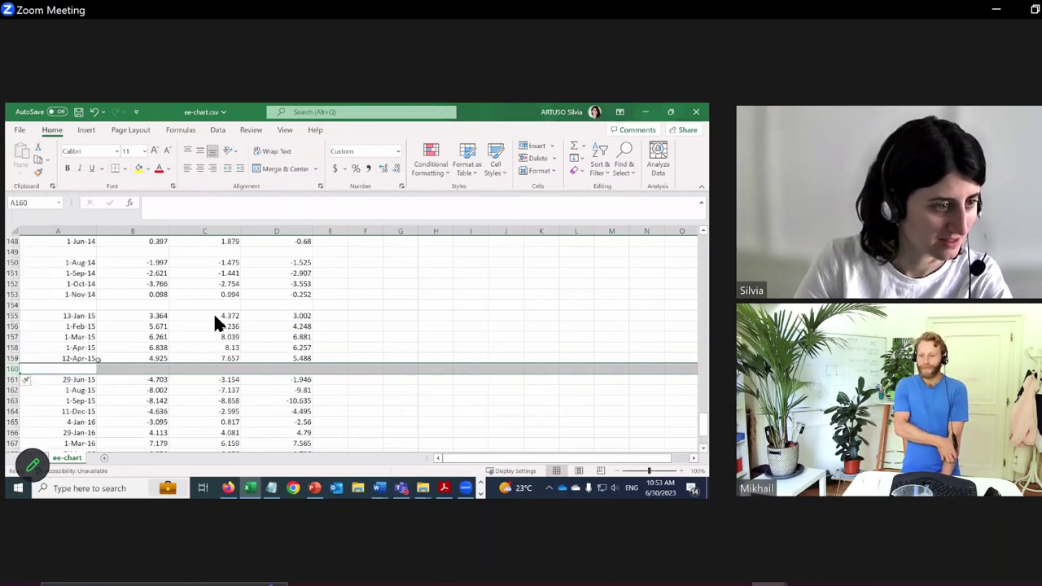
Insert two blank rows above the 11-Dec-15 record to mark the missing months after September 2015
scroll(218, 324, "down", 1)
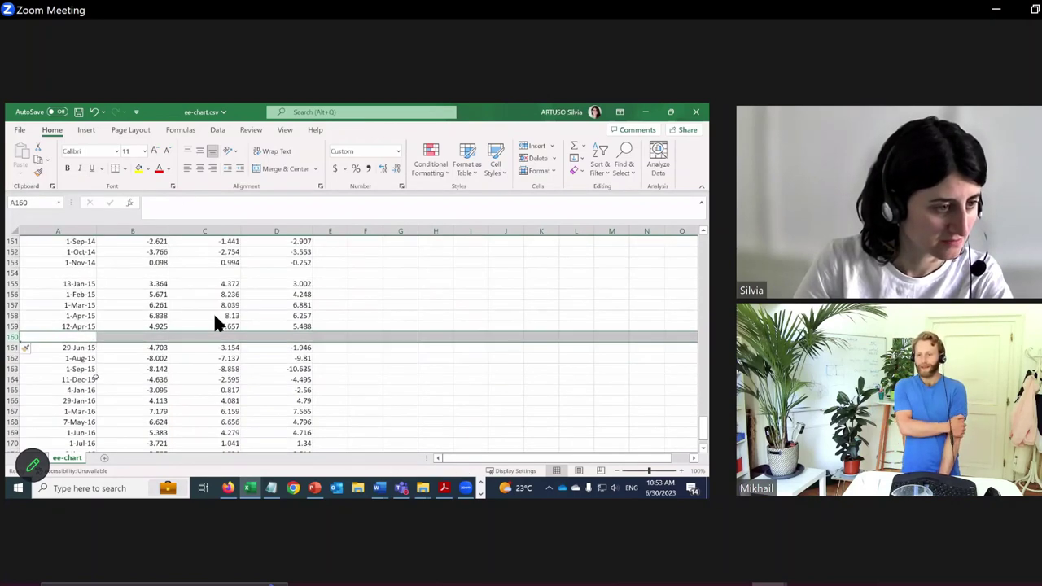
left_click(12, 379)
right_click(11, 379)
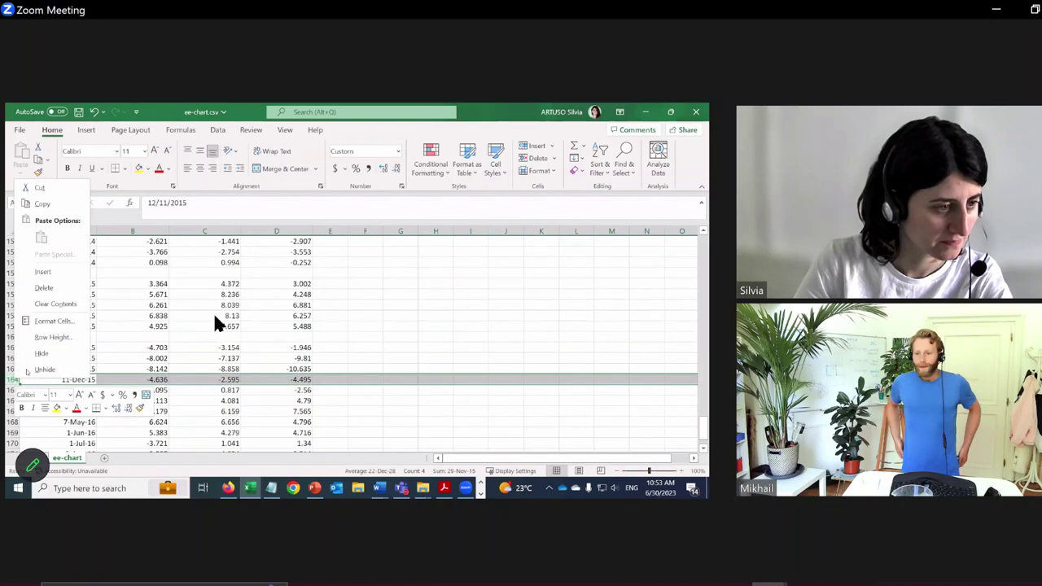
left_click(43, 271)
right_click(12, 380)
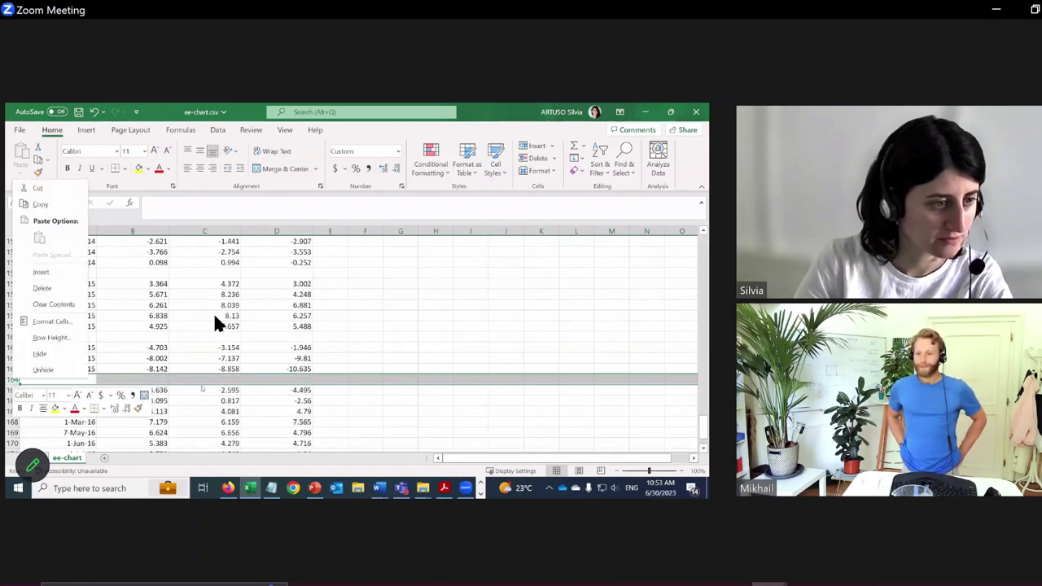
key("Escape")
key("Down")
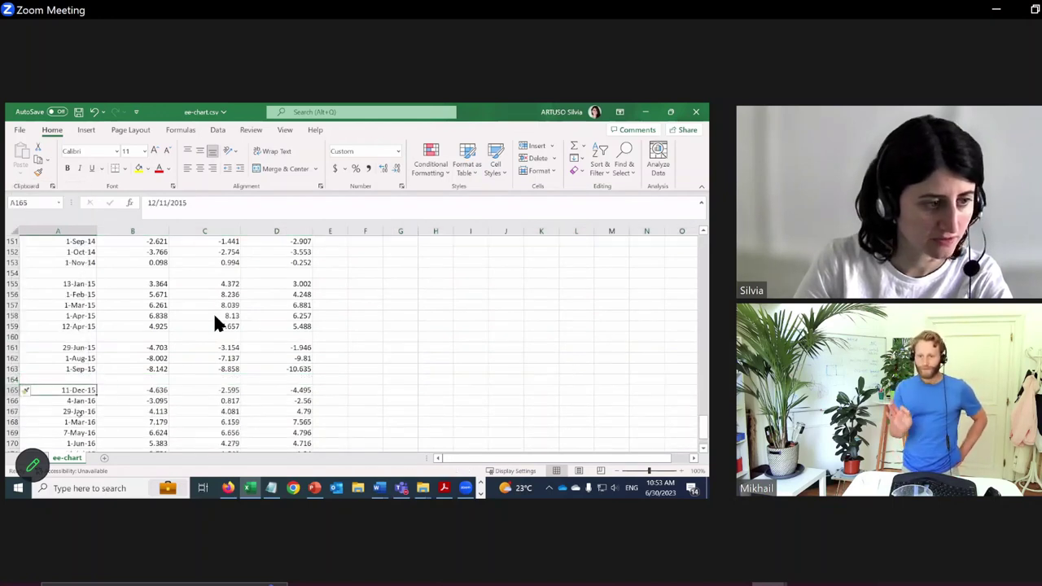
left_click(12, 380)
right_click(11, 379)
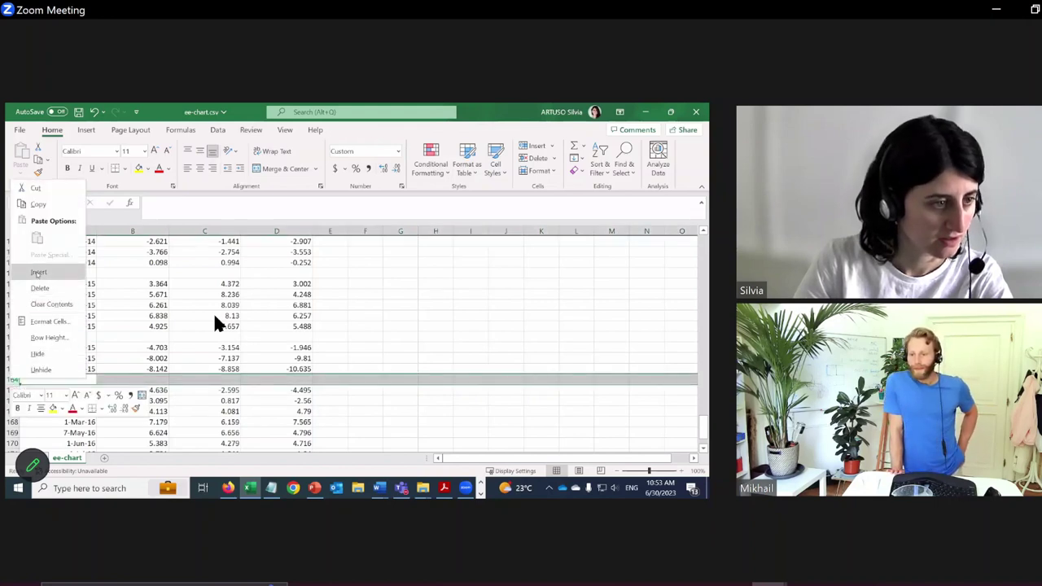
left_click(38, 272)
key("Down")
Insert a blank row above the 7-May-16 record to mark the gap after March 2016
scroll(216, 323, "down", 3)
key("Down")
key("Down")
key("Down")
key("shift+space")
key("shift+F10")
key("i")
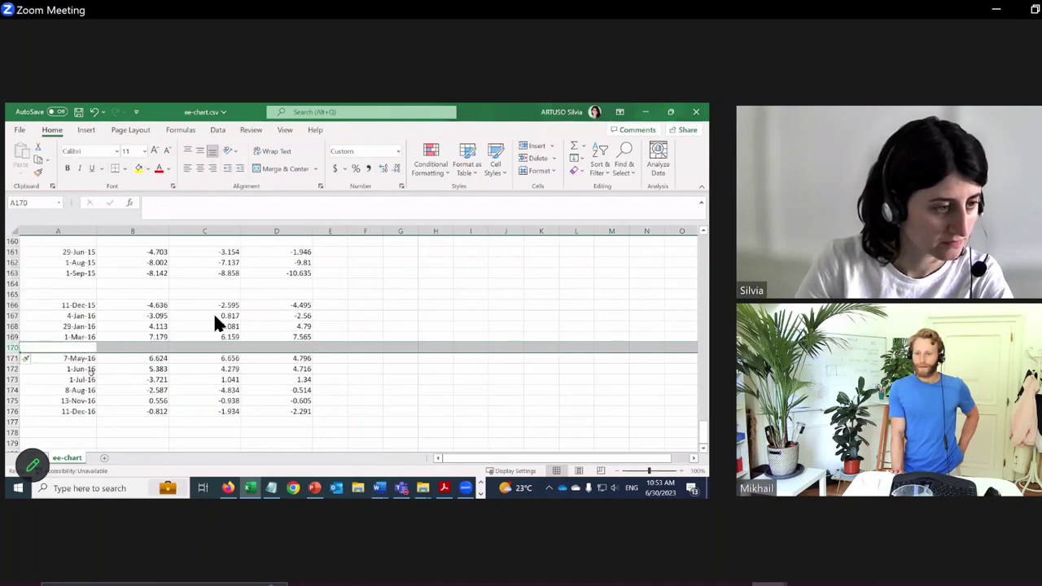
Insert two blank rows above the 13-Nov-16 record to mark the missing months after August 2016
key("Down")
key("Down")
key("Down")
key("Down")
key("Down")
key("shift+space")
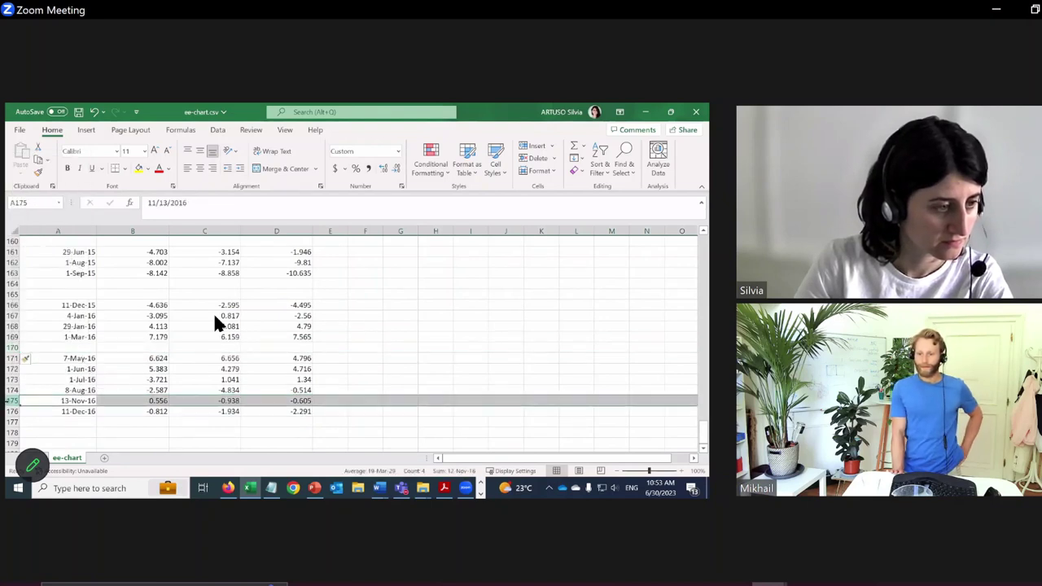
key("shift+F10")
key("i")
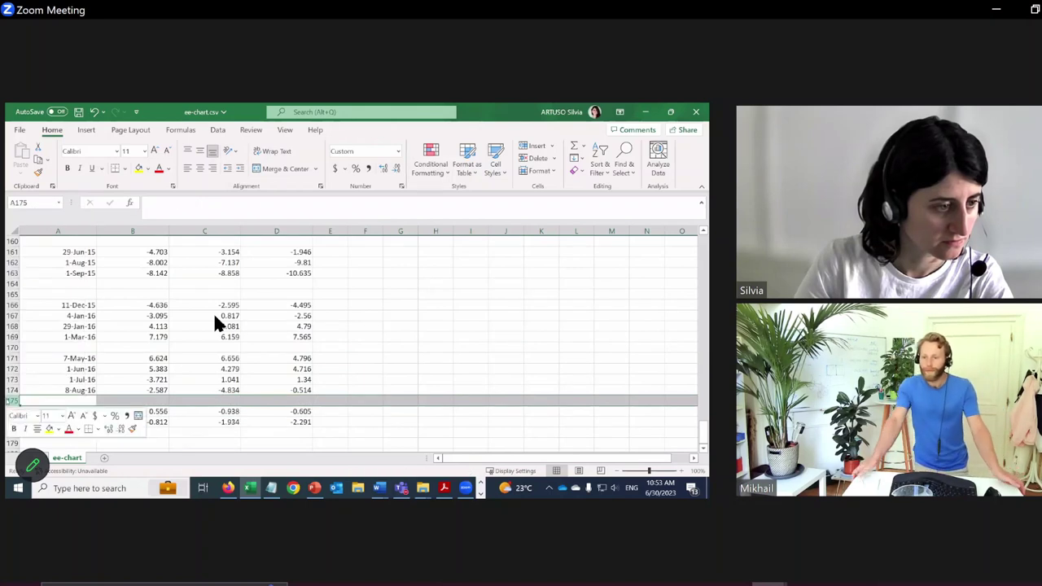
key("shift+F10")
key("i")
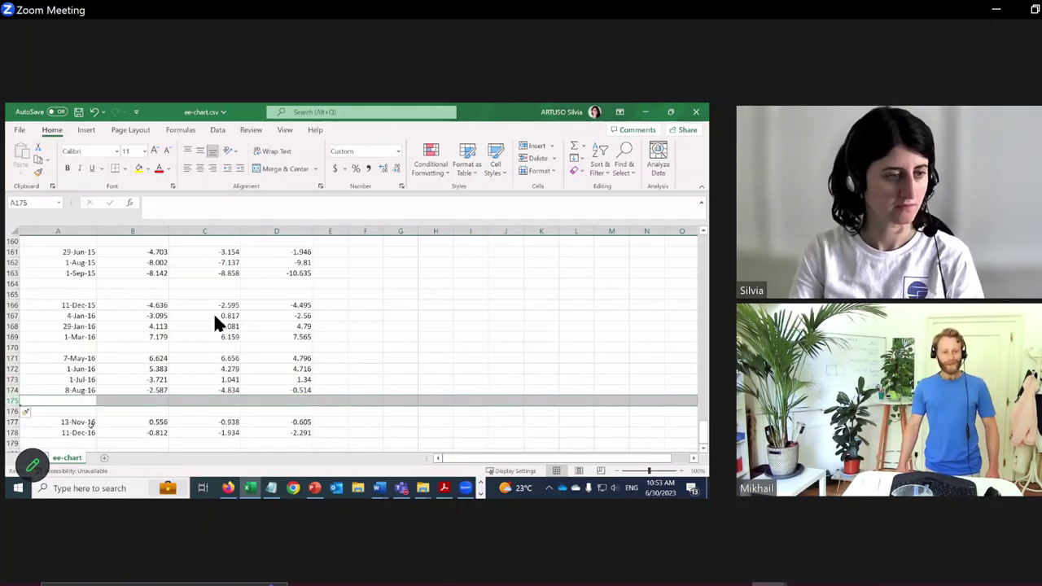
Return to the start of the time series and save the changes to ee-chart.csv
scroll(218, 324, "up", 20)
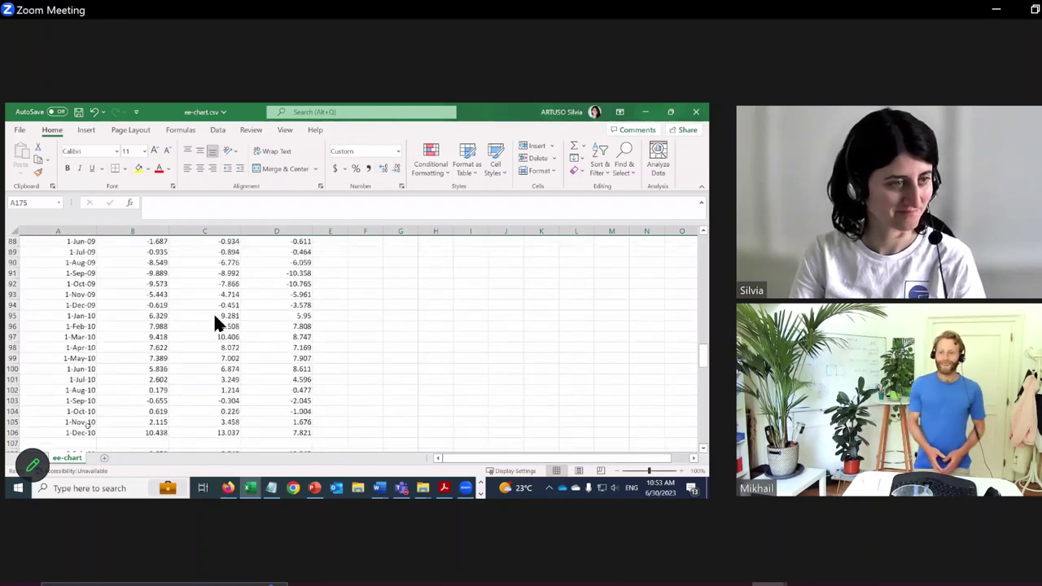
scroll(218, 324, "up", 20)
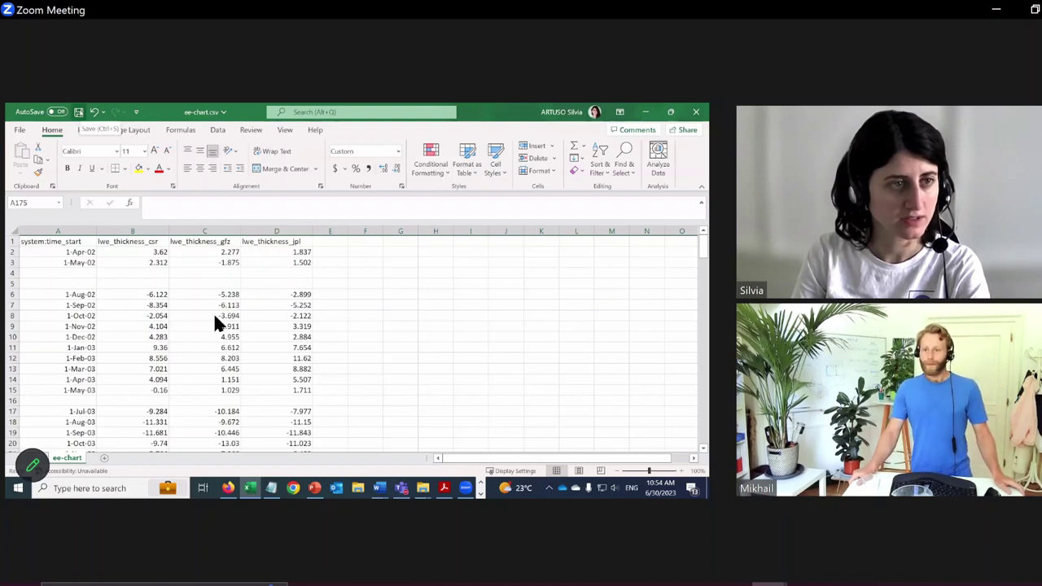
key("ctrl+s")
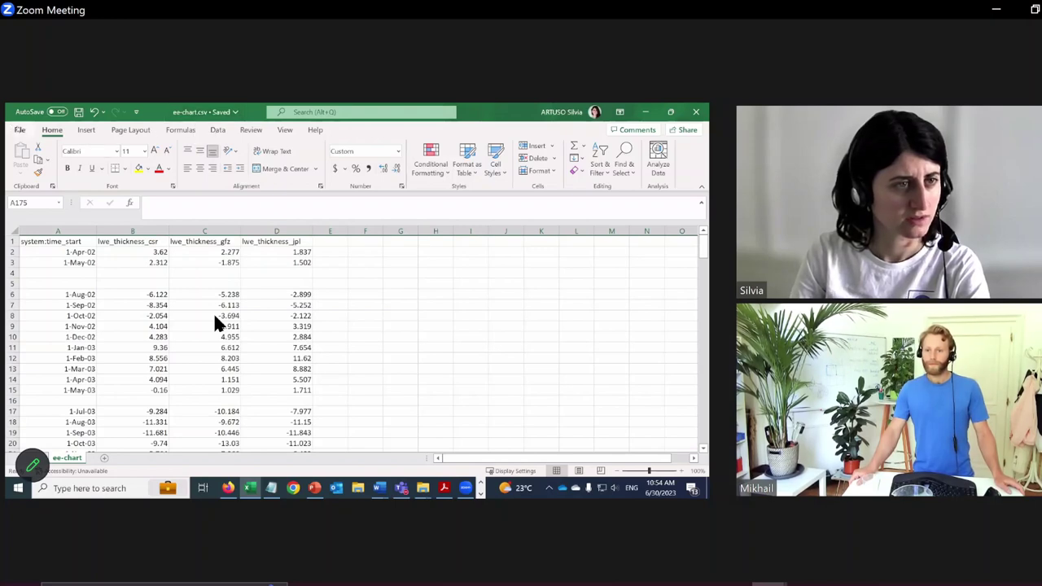
key("alt+f")
key("Escape")
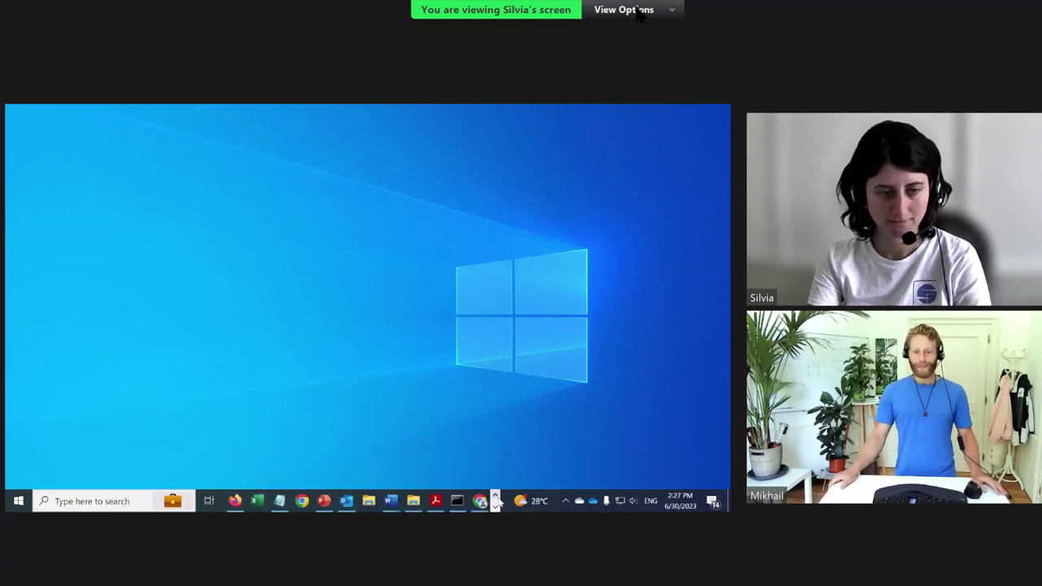
Switch to File Explorer's CWatM_output folder and select the files tws_monthavg.nc and tws_monthend.nc
left_click(413, 499)
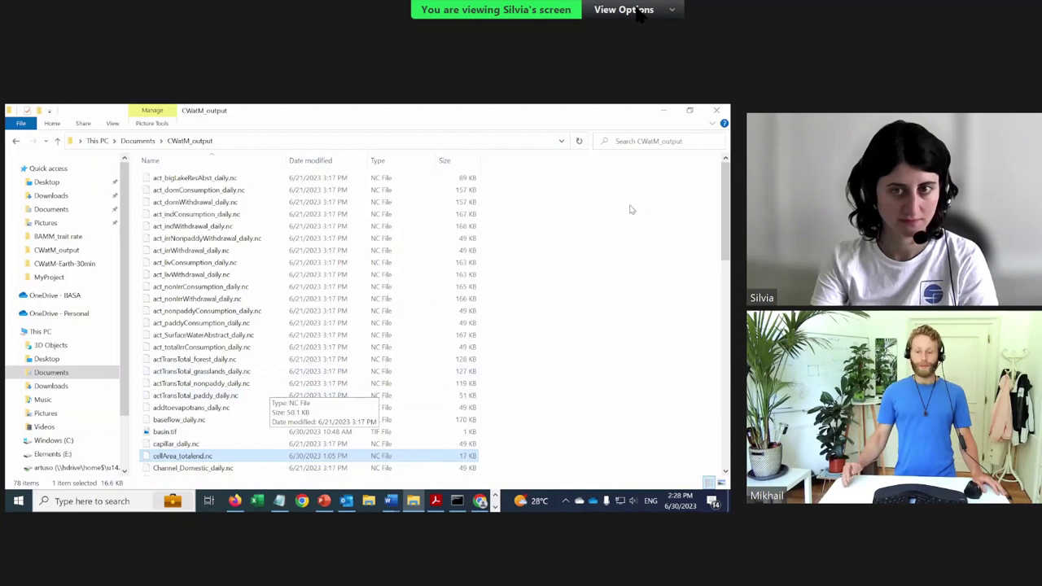
scroll(726, 212, "down", 15)
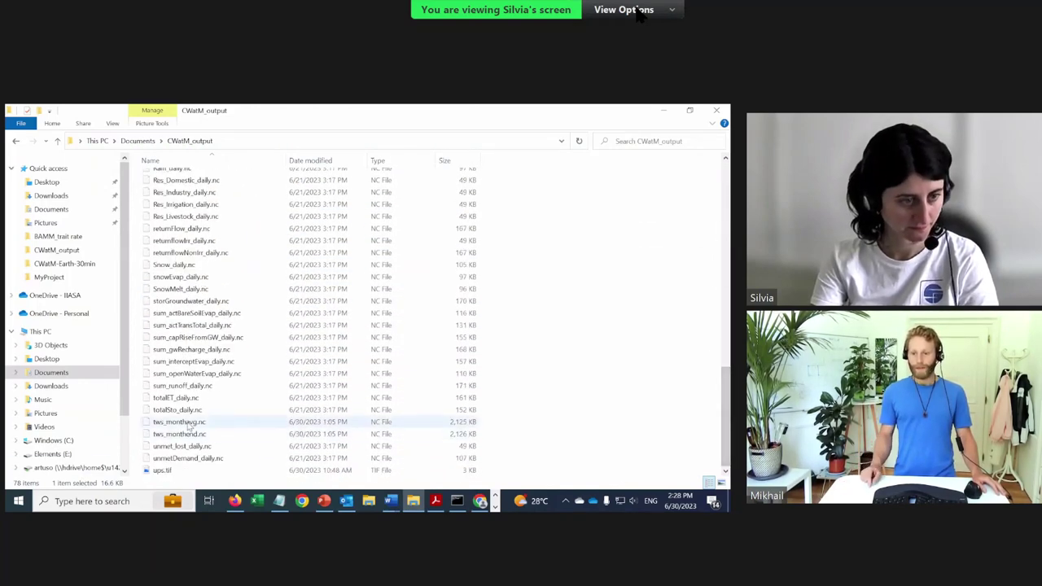
left_click(181, 422)
left_click(181, 433, "shift")
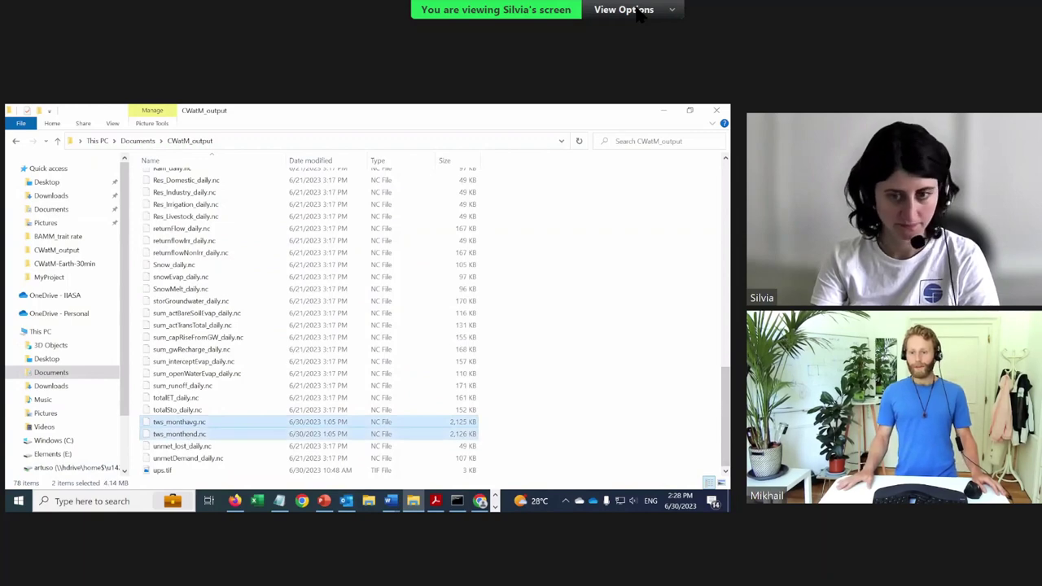
Add cellArea_totalend.nc to the selected tws files and copy all three
left_click_drag(723, 440, 727, 254)
left_click(242, 397)
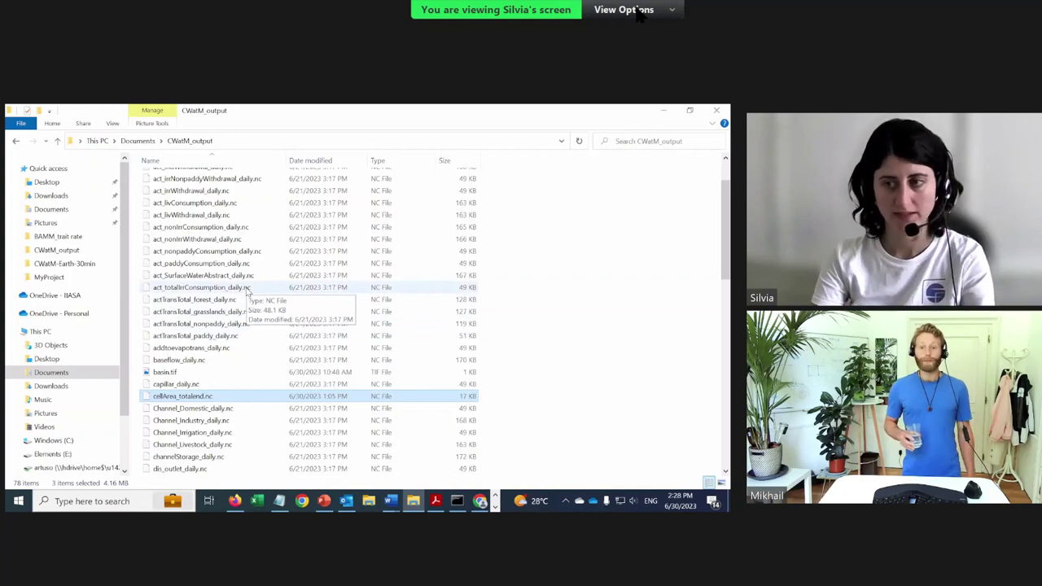
scroll(635, 285, "up", 2)
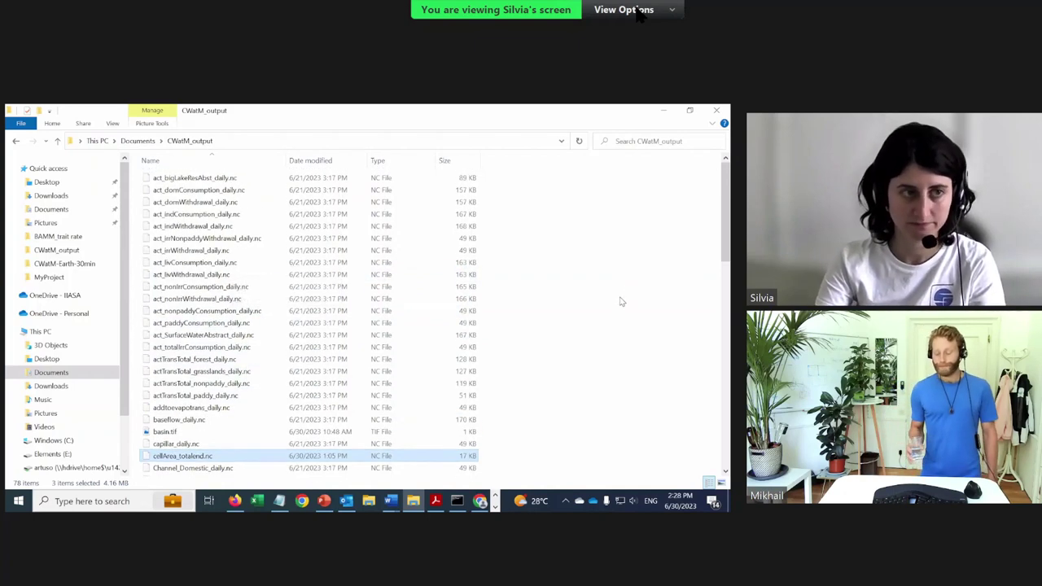
Create a new folder named CWatM_output30June inside the CWatM_output folder
right_click(551, 214)
mouse_move(600, 372)
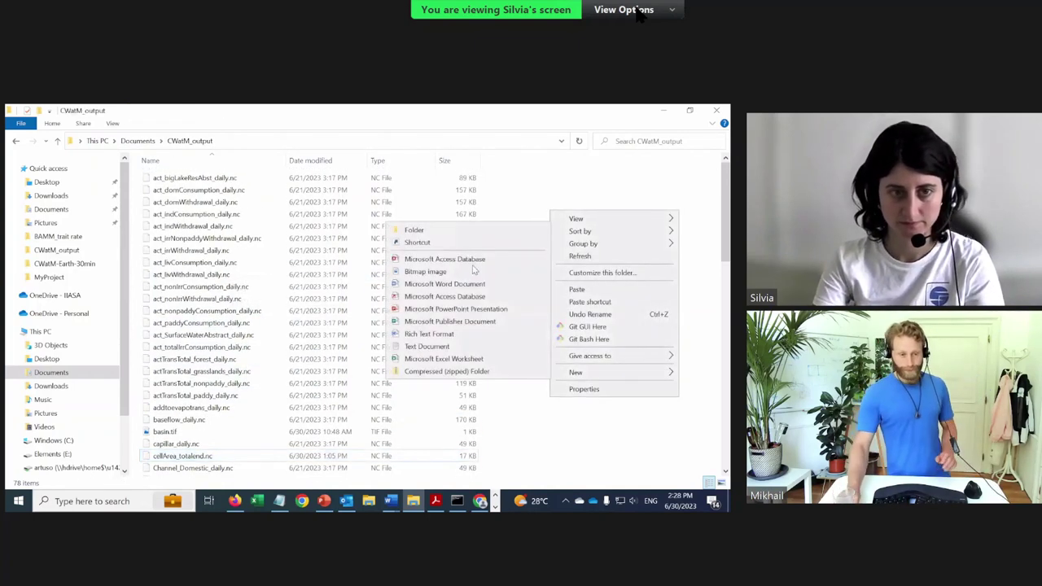
left_click(413, 230)
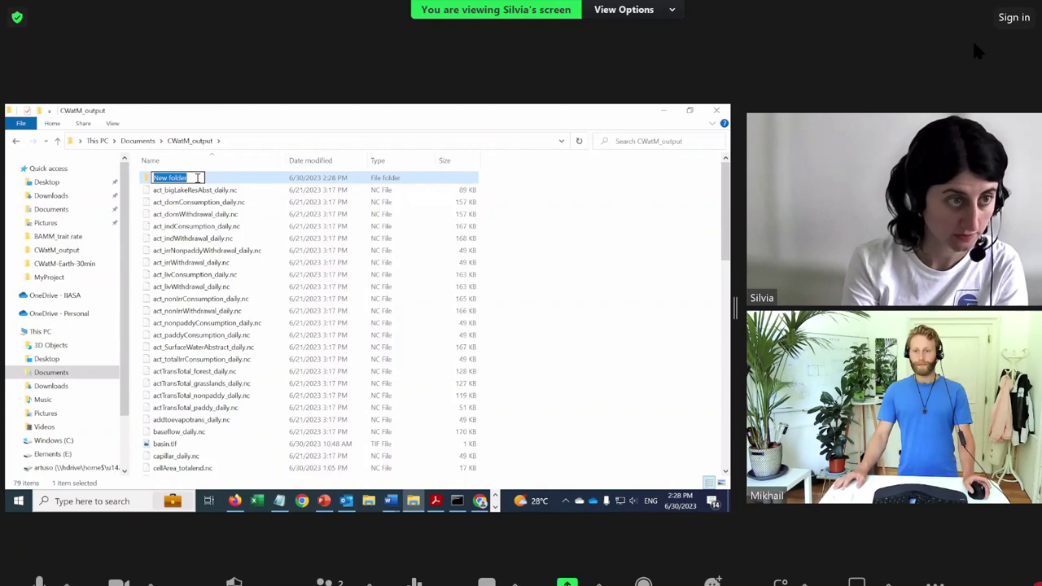
type("CW")
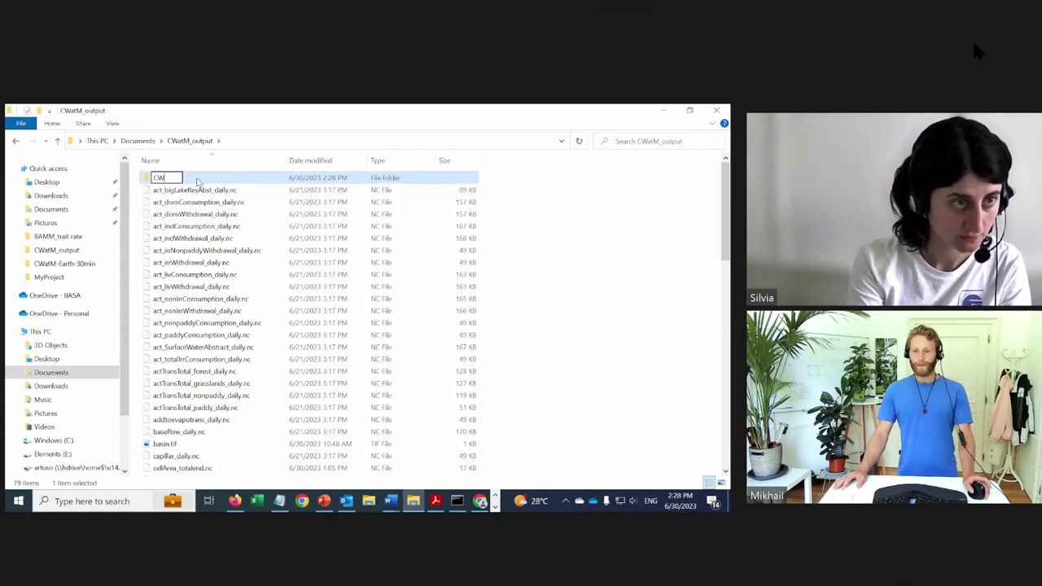
type("at")
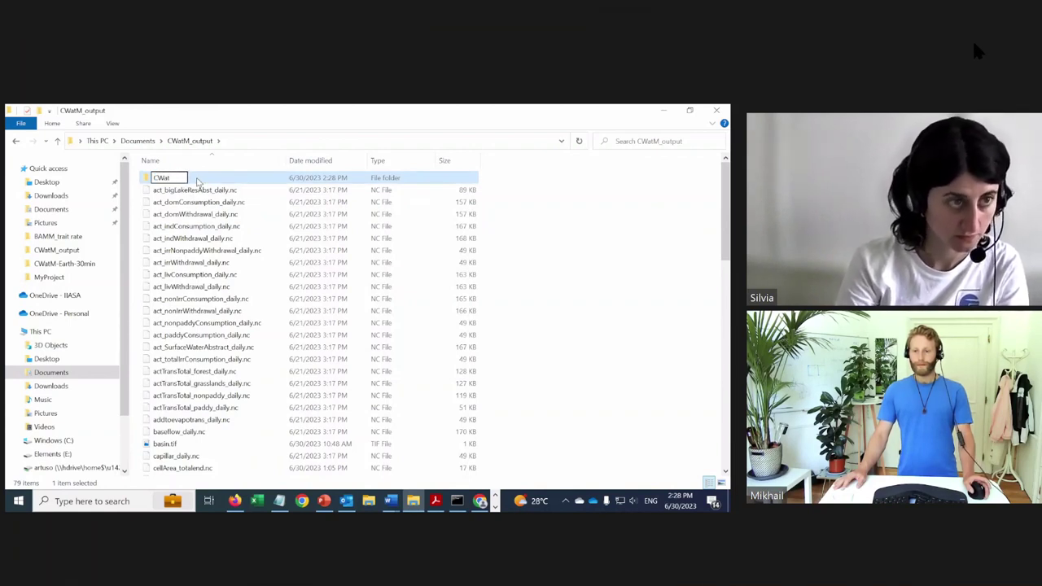
type("M")
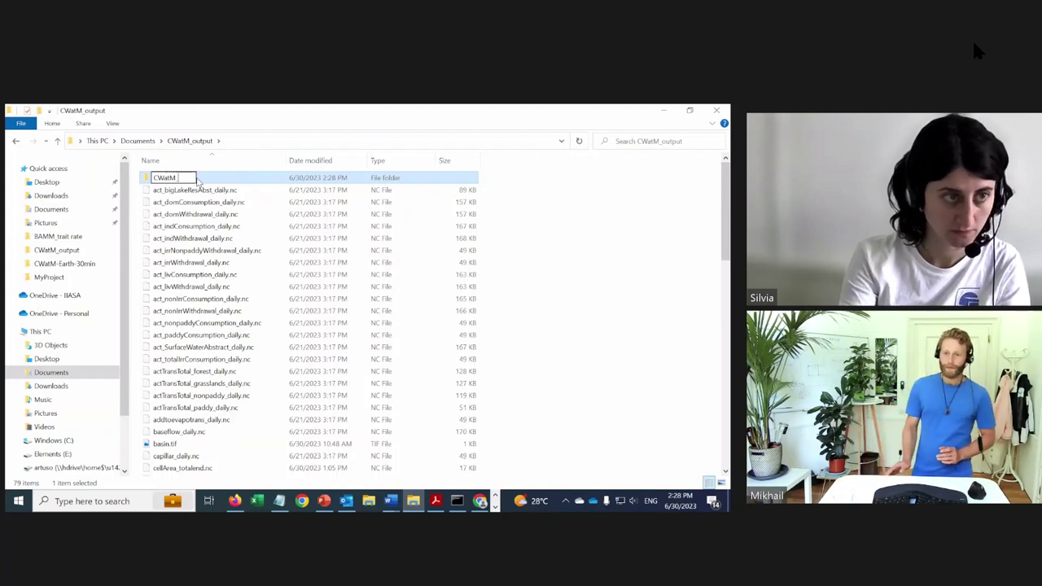
type("_output")
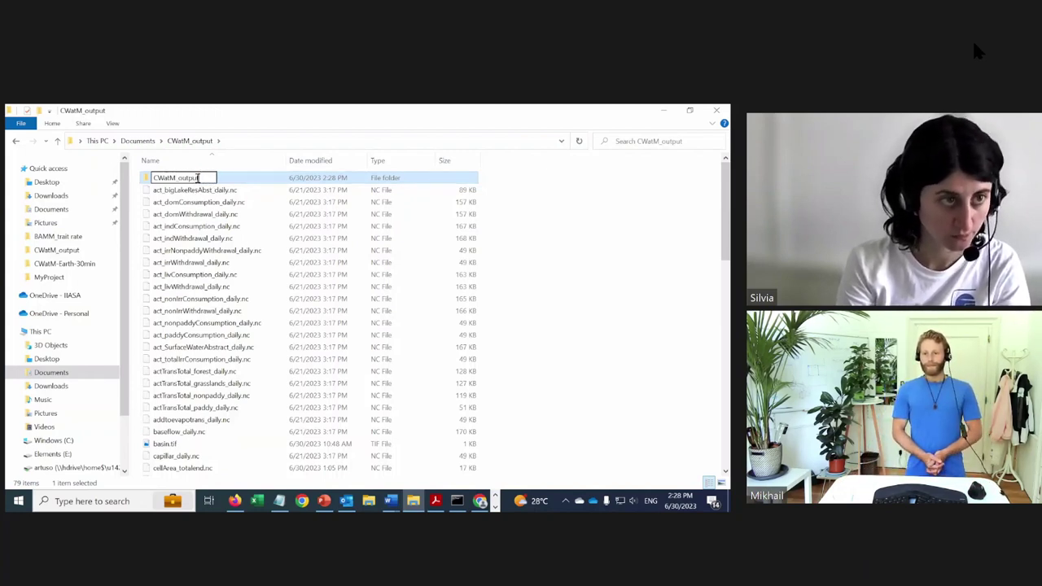
type("30June")
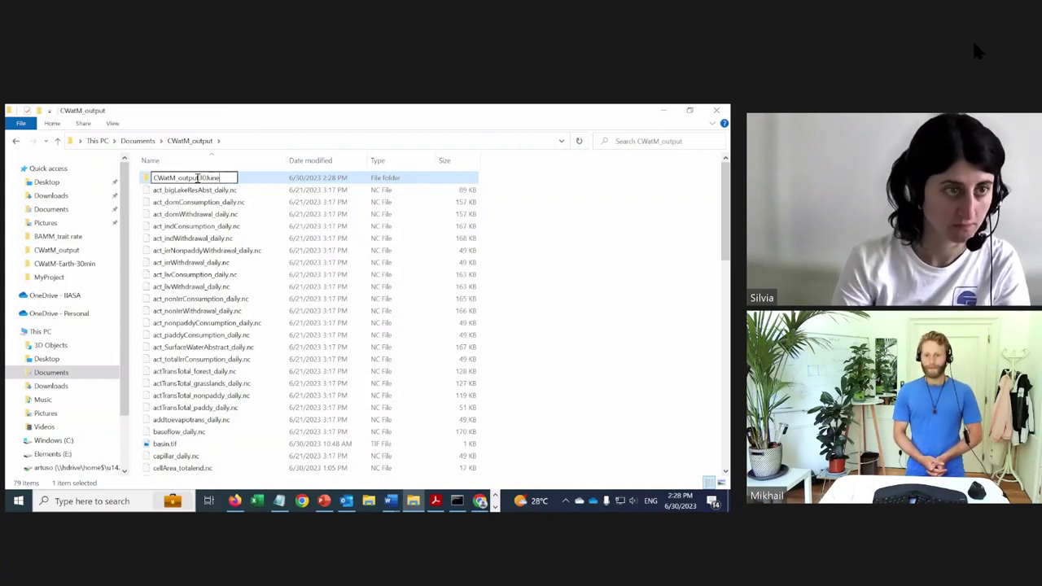
left_click(218, 251)
Open the CWatM_output30June folder and paste the three copied NetCDF files into it
double_click(205, 177)
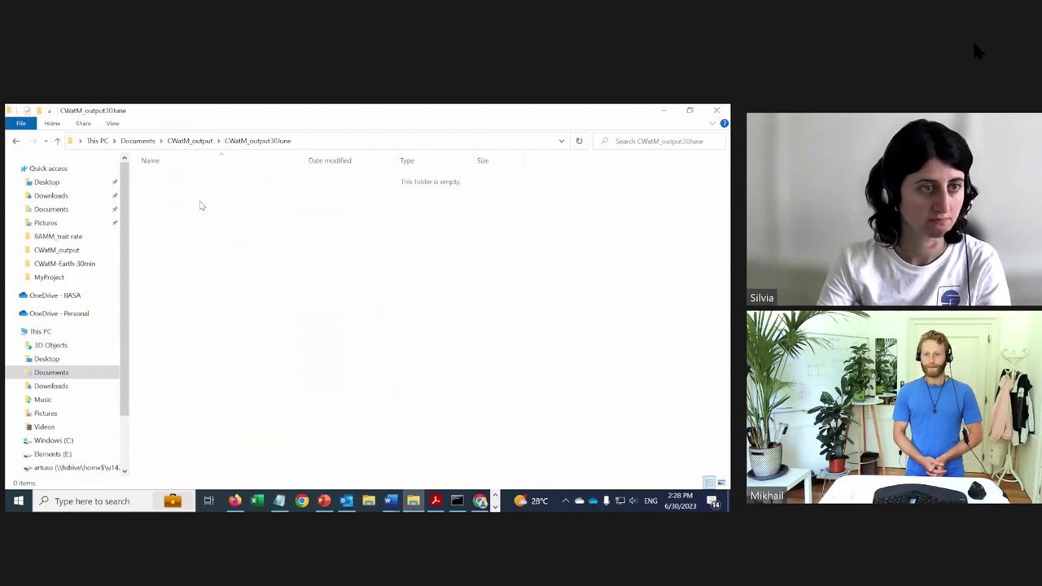
key("ctrl+v")
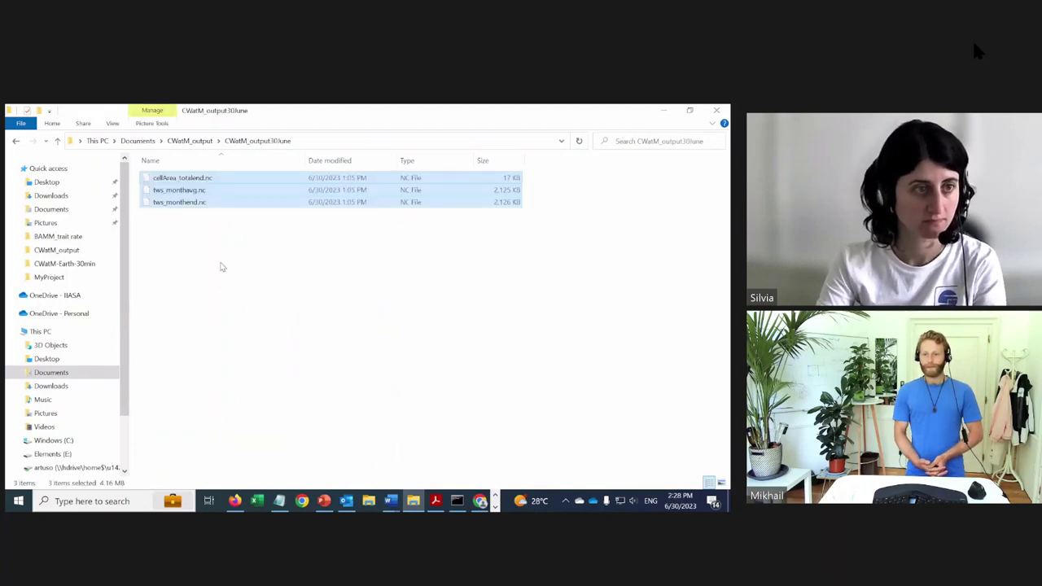
left_click(220, 267)
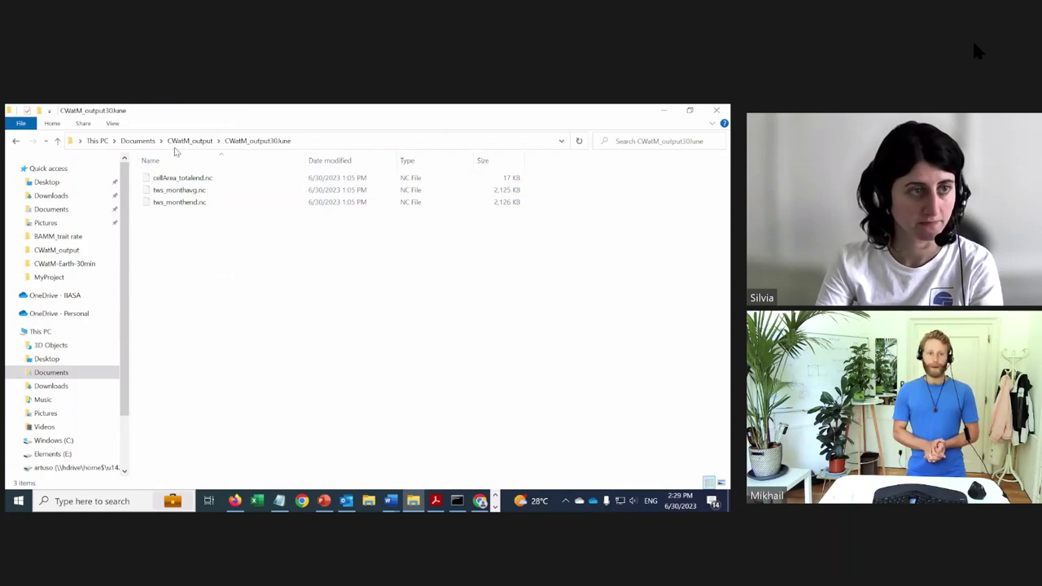
Go to the Notebooks folder under Documents, GitHub, CWatM, Toolkit
left_click(137, 141)
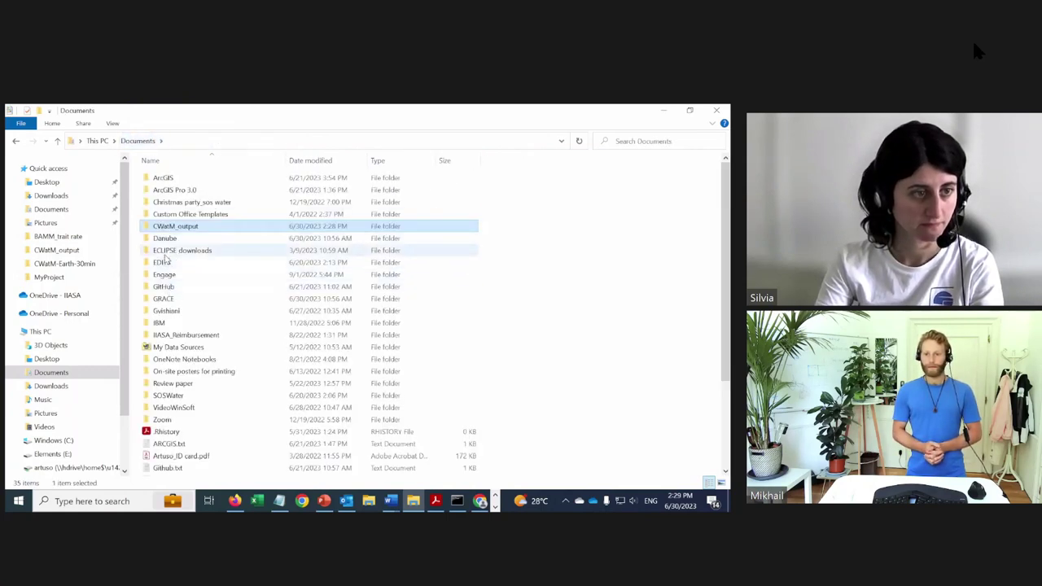
double_click(167, 289)
double_click(187, 180)
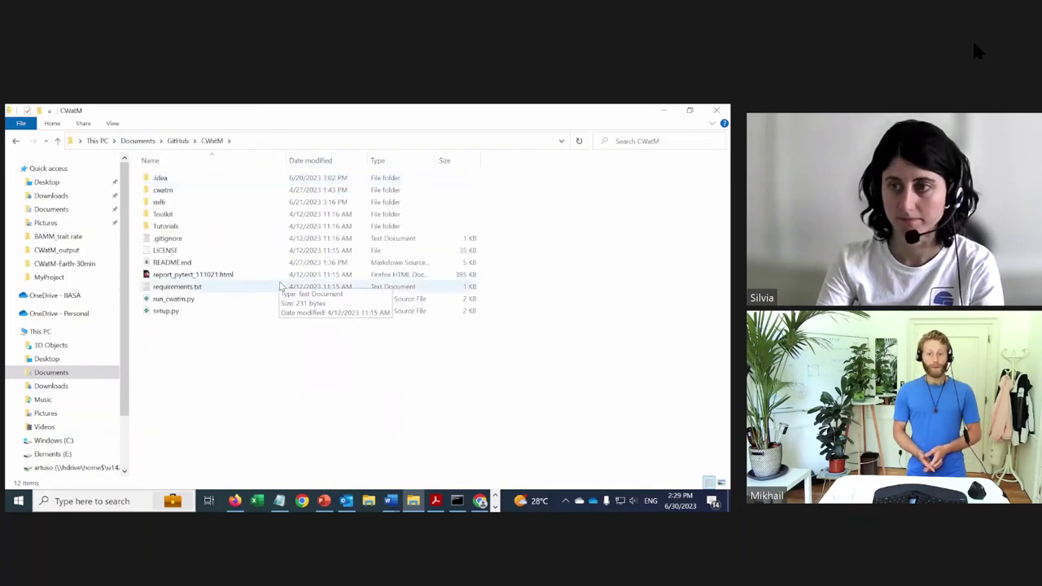
double_click(220, 215)
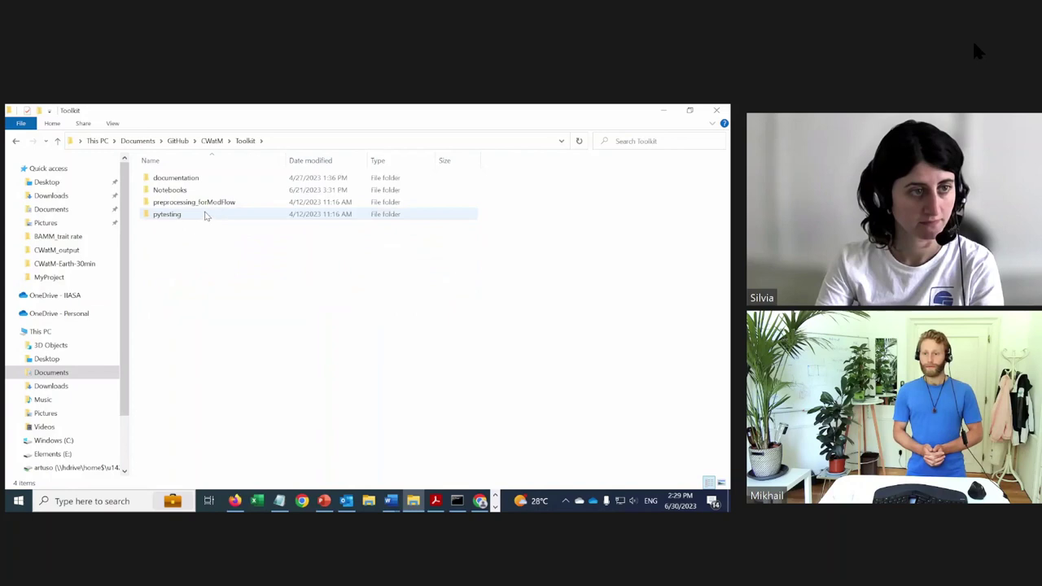
left_click(187, 190)
double_click(188, 190)
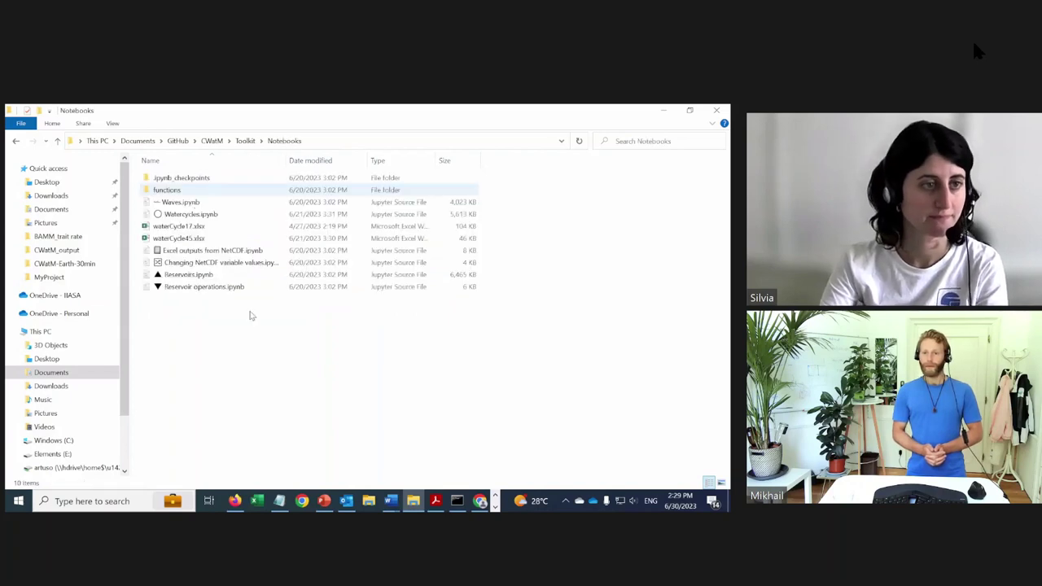
Open a command prompt in the Notebooks folder and start Jupyter with the command jupyter notebook
left_click(366, 147)
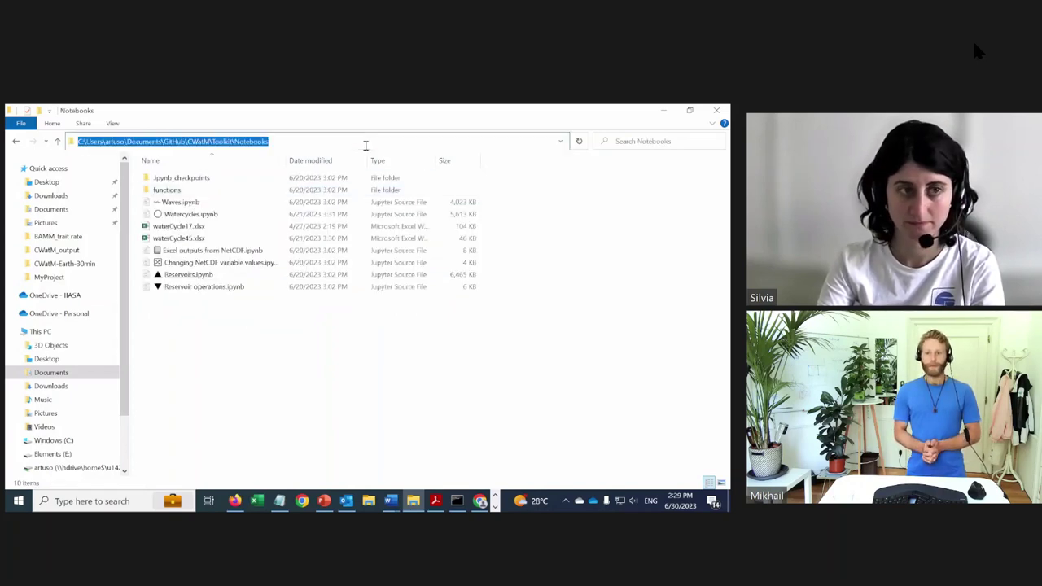
type("cmd")
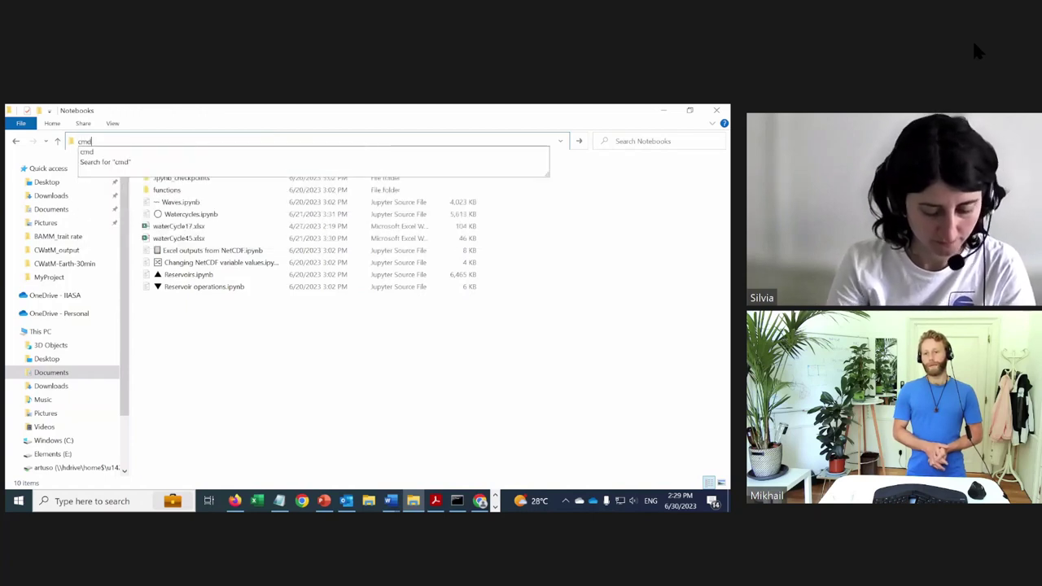
key("Return")
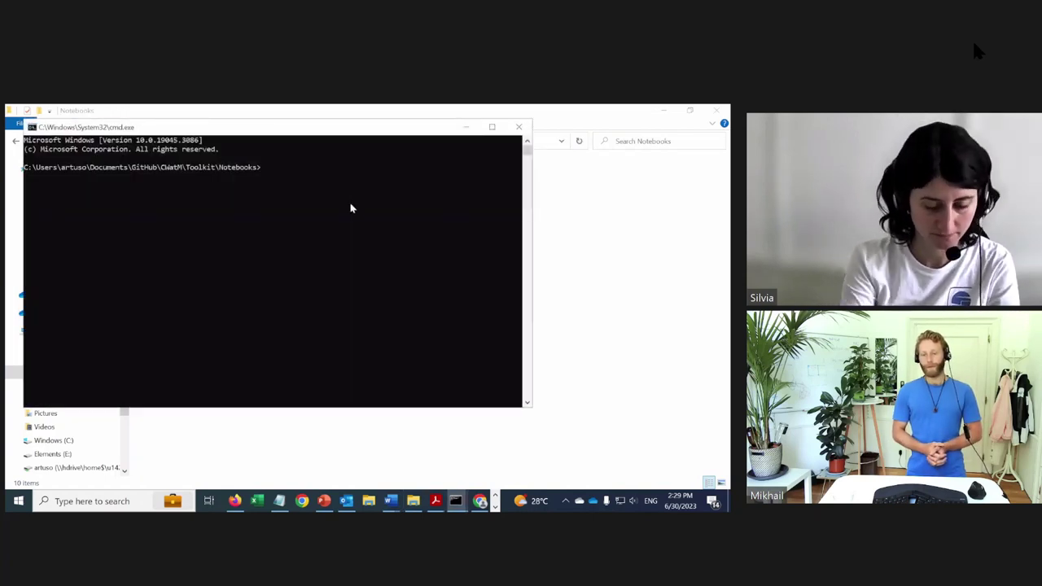
type("ju")
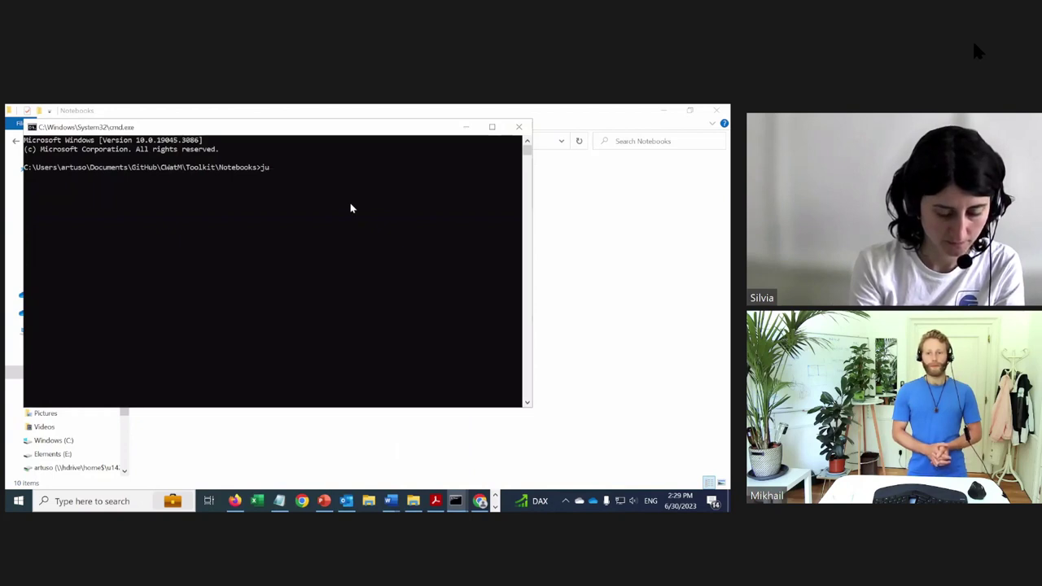
type("p")
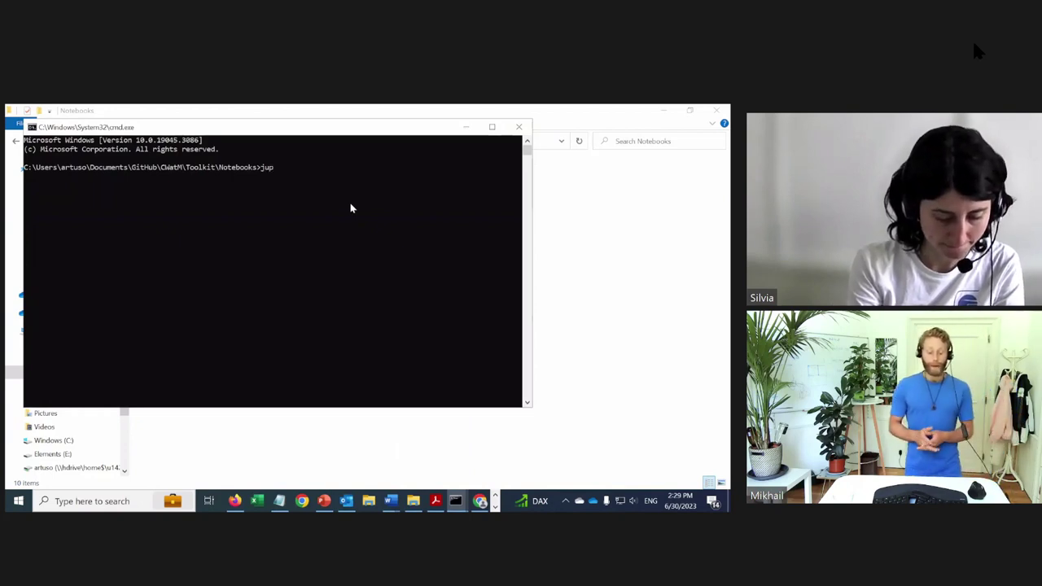
type("yter notebook")
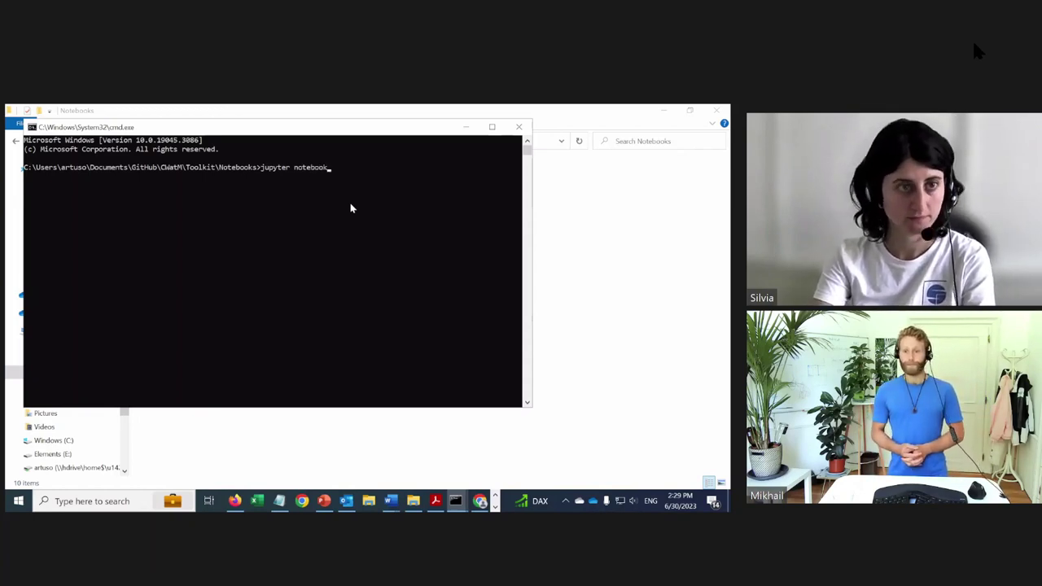
key("Return")
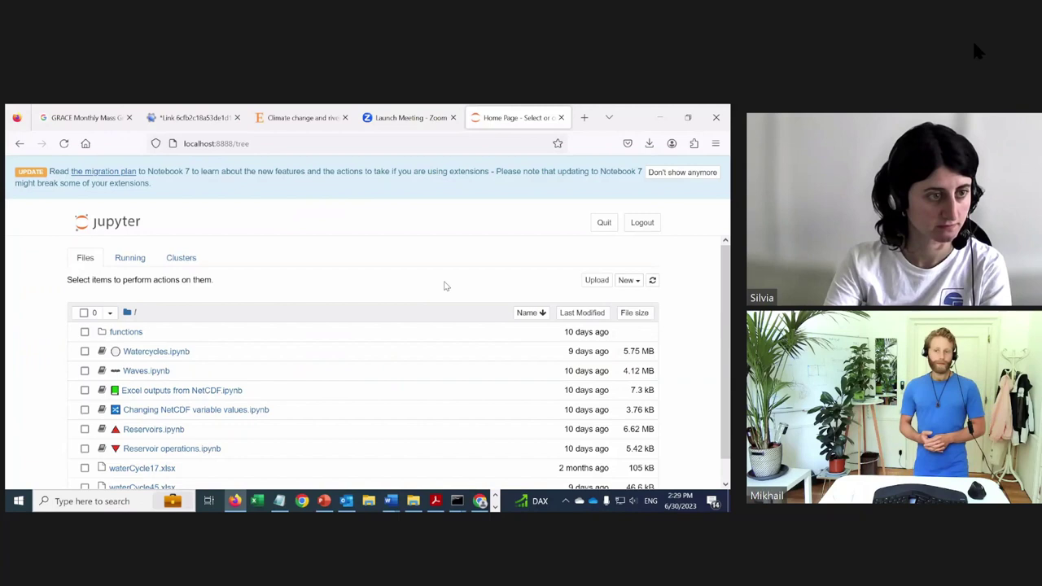
Open the notebook Excel outputs from NetCDF.ipynb and go to its USER INPUT section
scroll(444, 286, "down", 1)
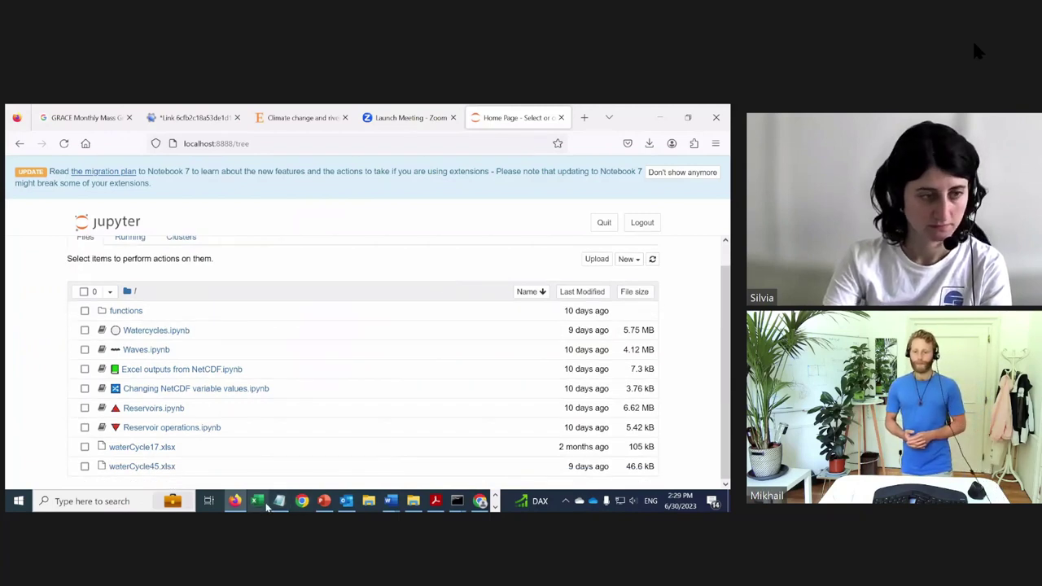
left_click(178, 370)
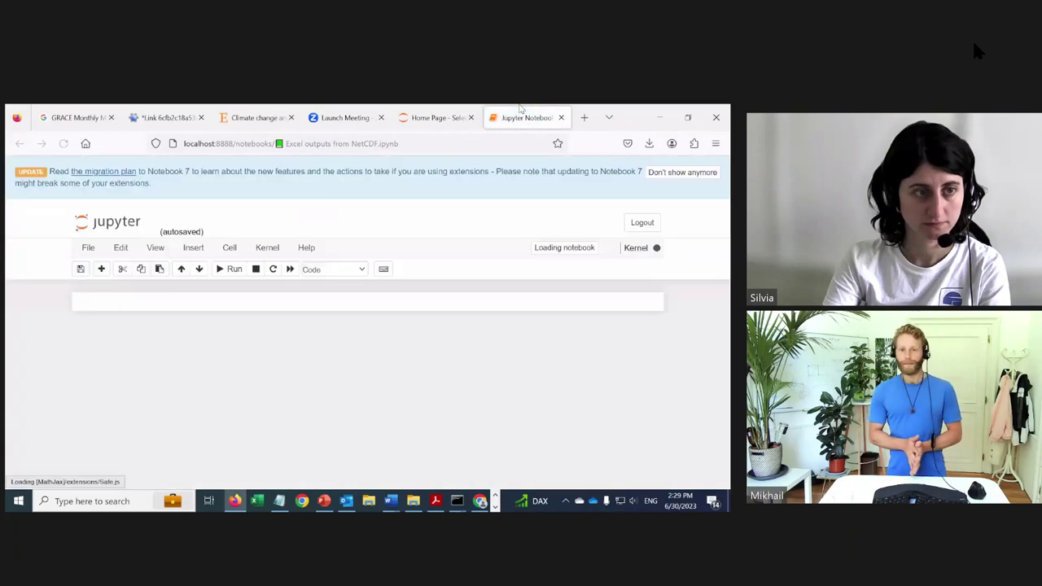
scroll(619, 411, "down", 1)
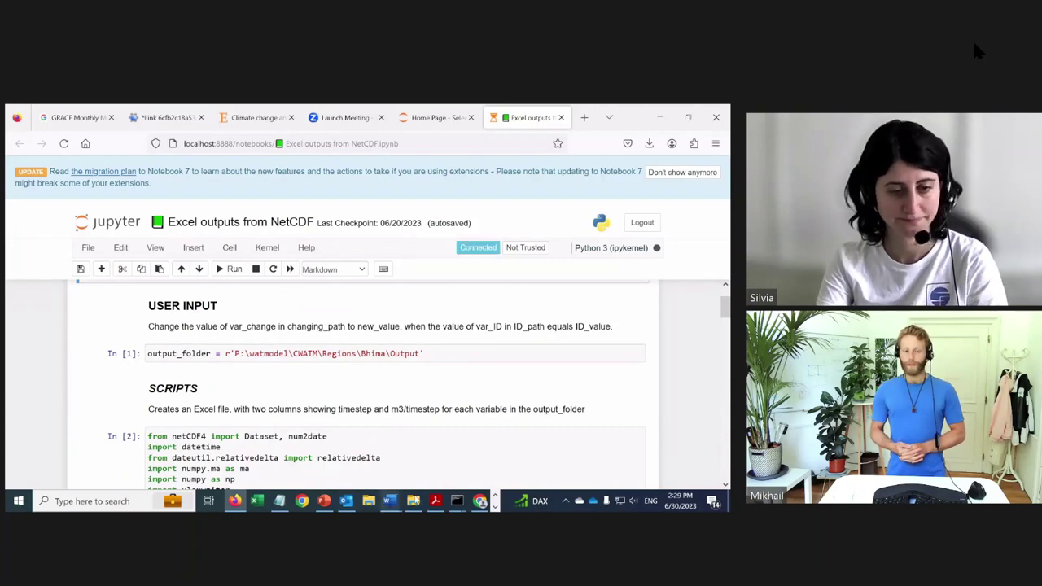
Switch to File Explorer, open CWatM_output30June inside Documents' CWatM_output folder, and copy its full path
left_click(413, 501)
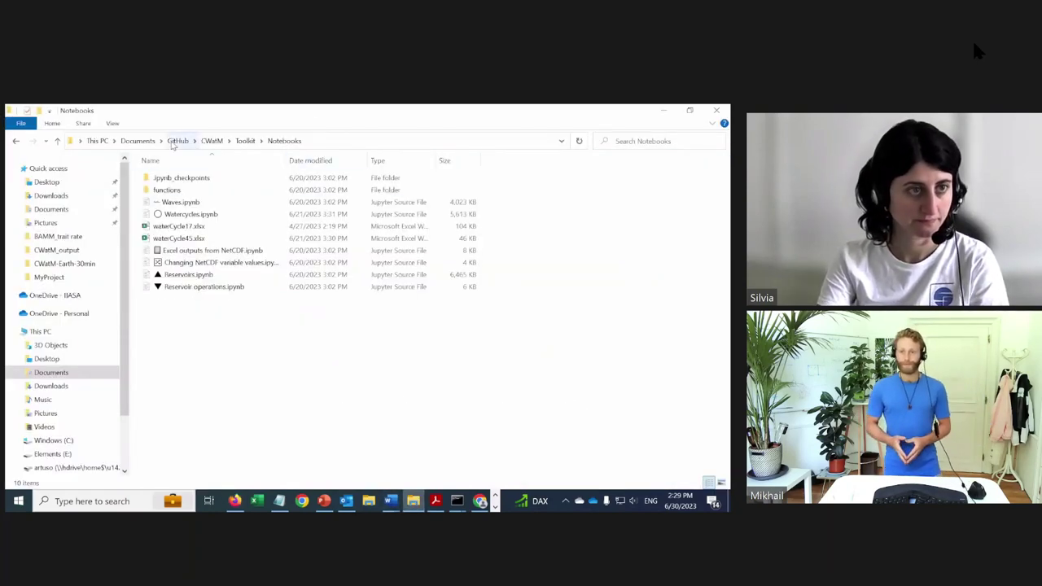
left_click(138, 140)
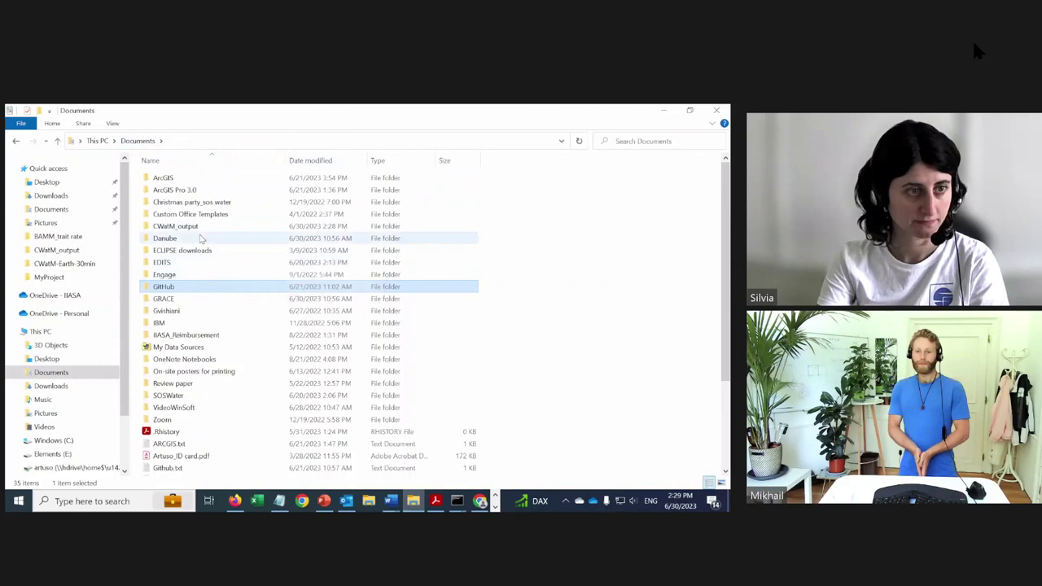
double_click(175, 225)
double_click(181, 178)
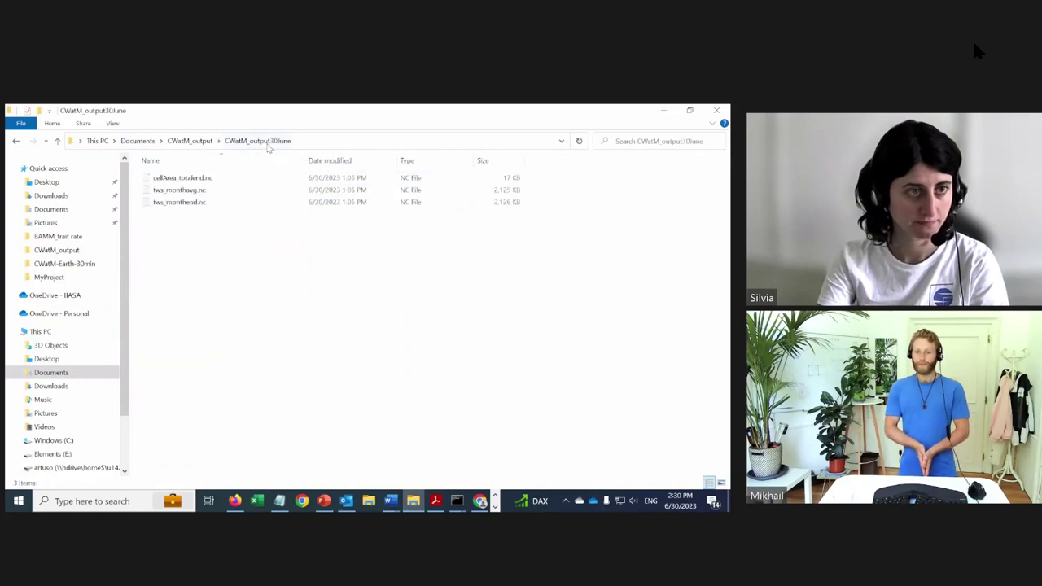
left_click(355, 141)
key("ctrl+c")
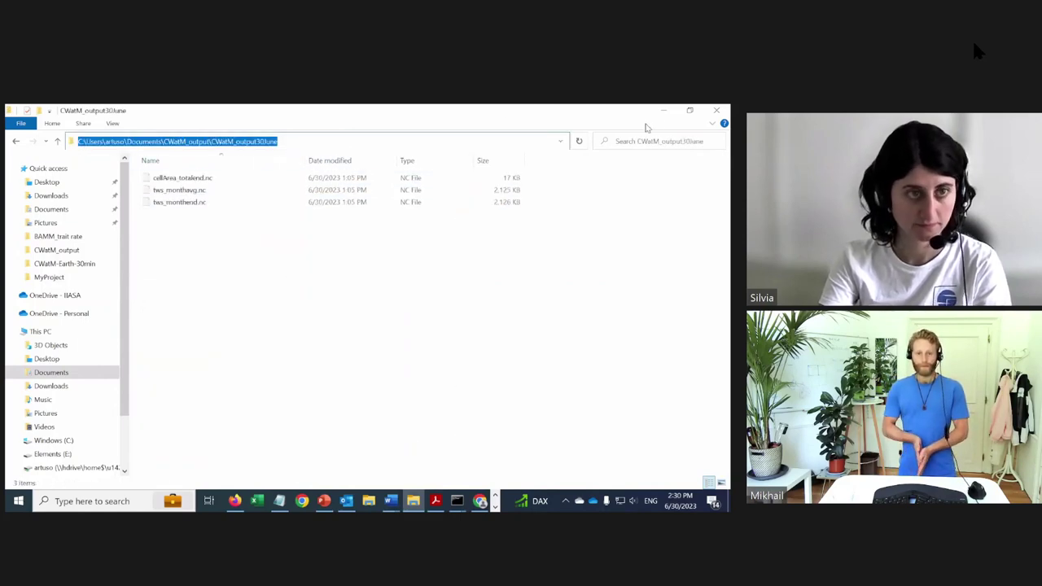
left_click(509, 168)
Switch back to the Jupyter notebook and replace the output_folder path with the copied CWatM_output30June folder path
key("alt+Tab")
left_click(243, 353)
left_click_drag(235, 353, 418, 353)
key("ctrl+v")
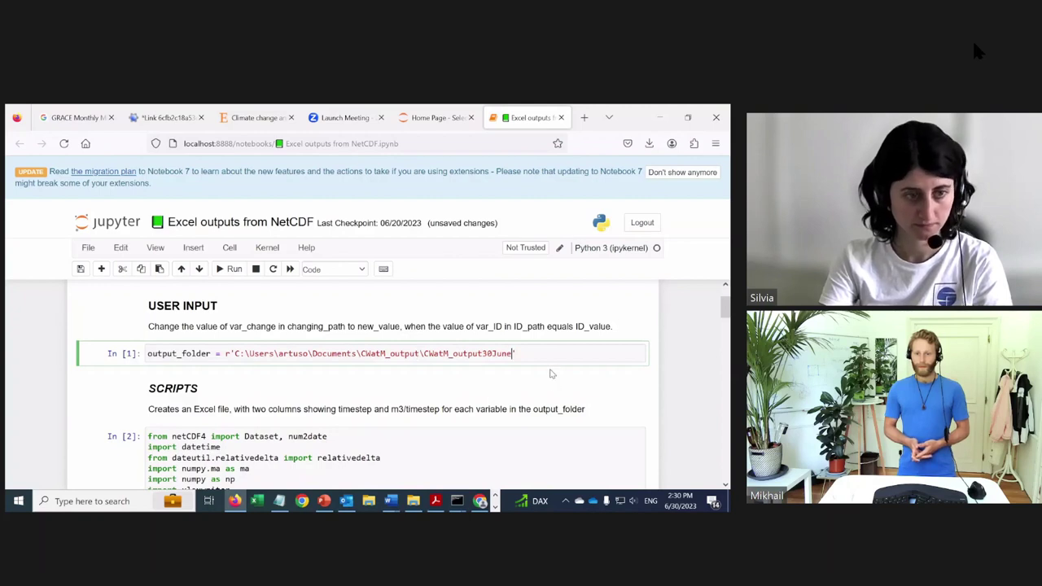
key("Home")
Examine the script cell that reads the output folder's NetCDF variables and writes them to Outputs/CWatM_outputs.xlsx
scroll(540, 348, "down", 3)
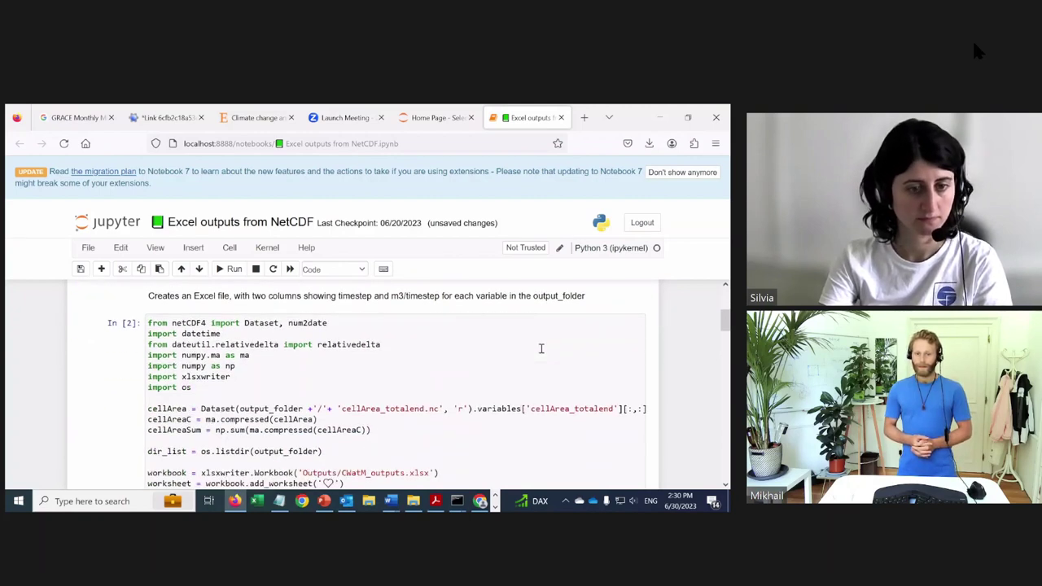
scroll(540, 349, "down", 2)
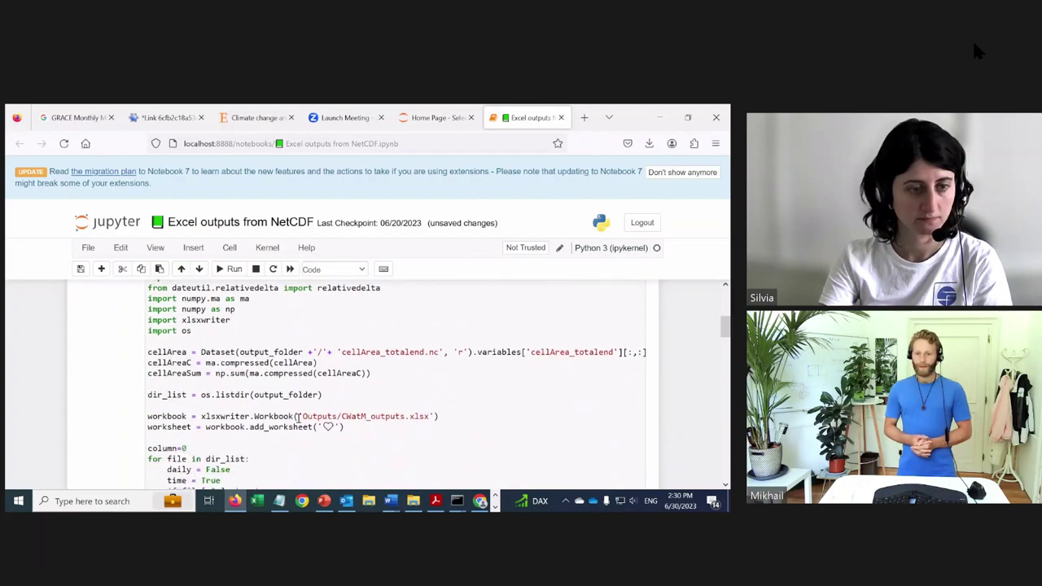
scroll(507, 420, "down", 2)
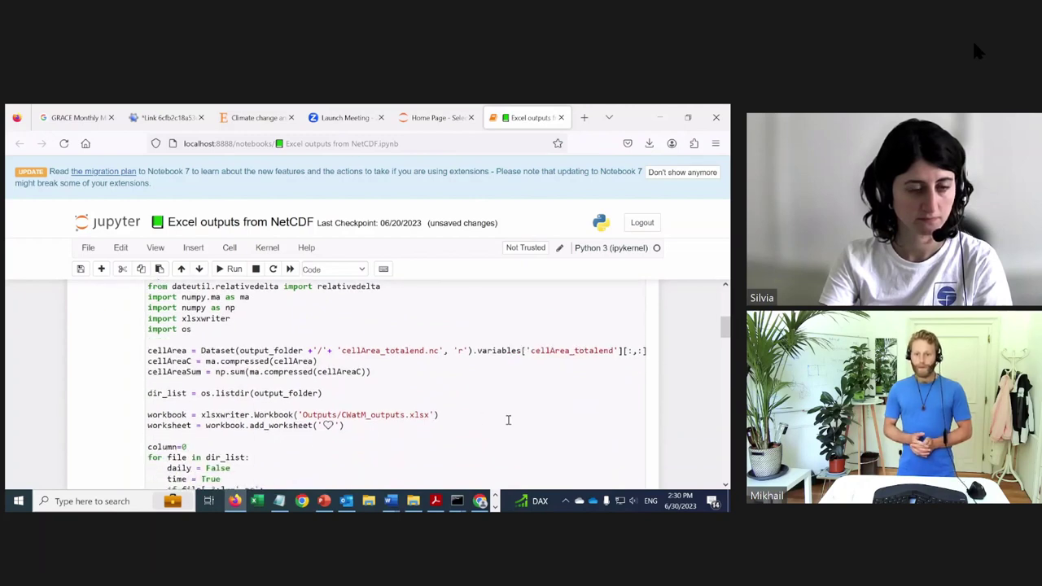
scroll(508, 420, "down", 3)
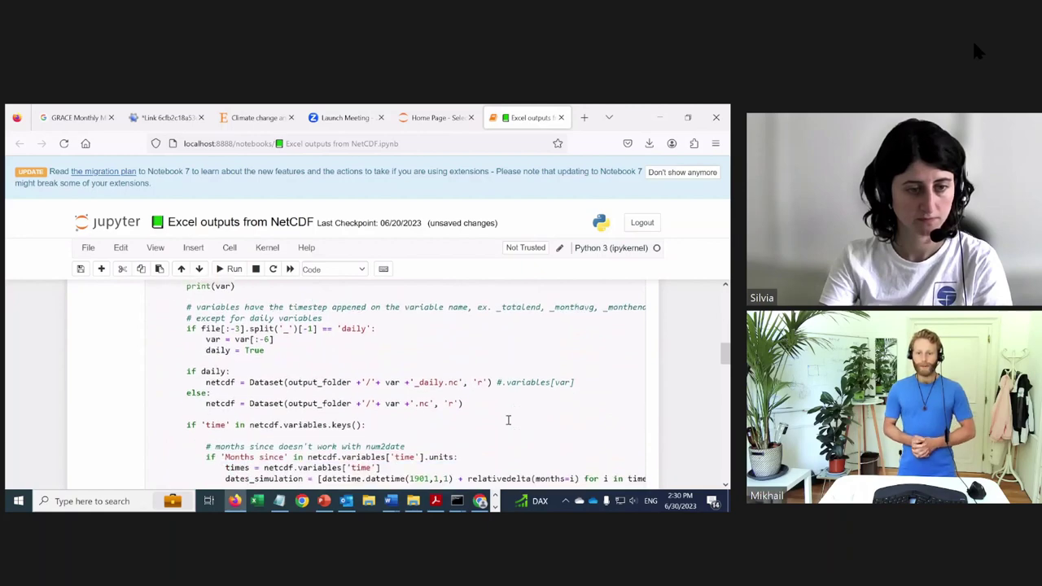
scroll(508, 420, "down", 10)
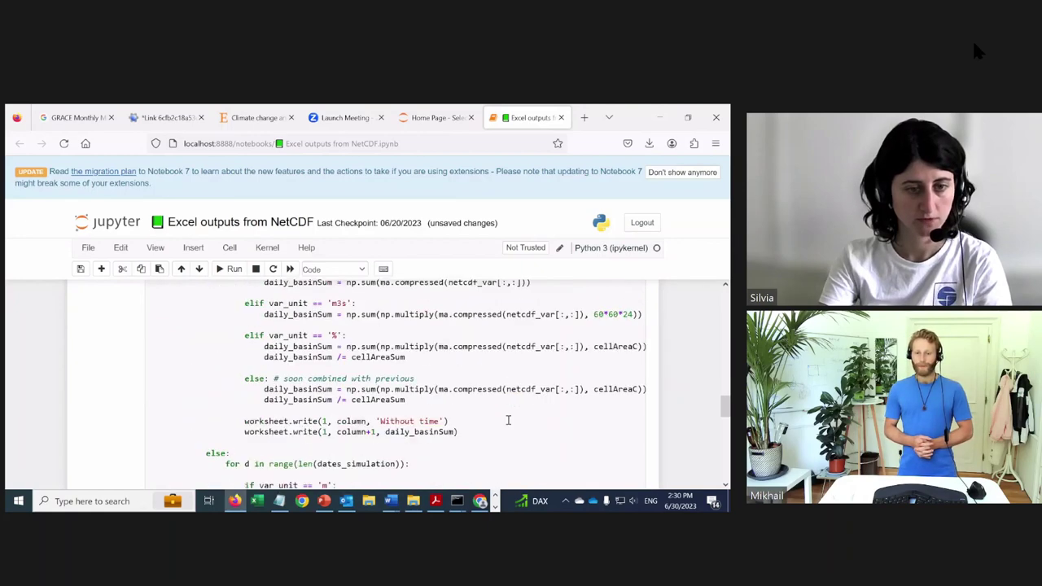
scroll(508, 420, "down", 10)
scroll(554, 428, "up", 9)
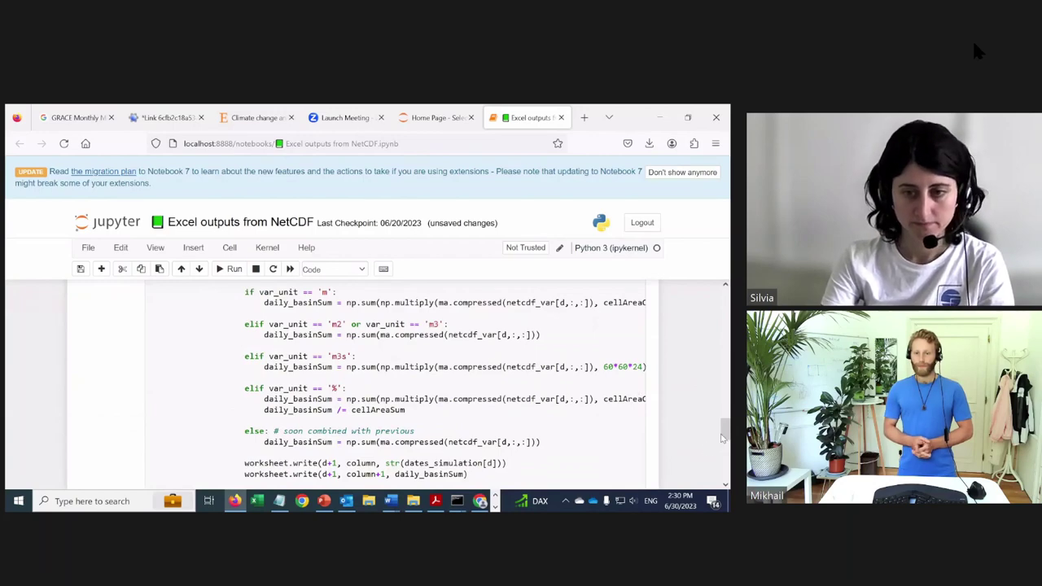
scroll(721, 436, "up", 1)
Restart the kernel, run all cells of the notebook, and check the output below the script cell
key("ctrl+Home")
left_click(229, 270)
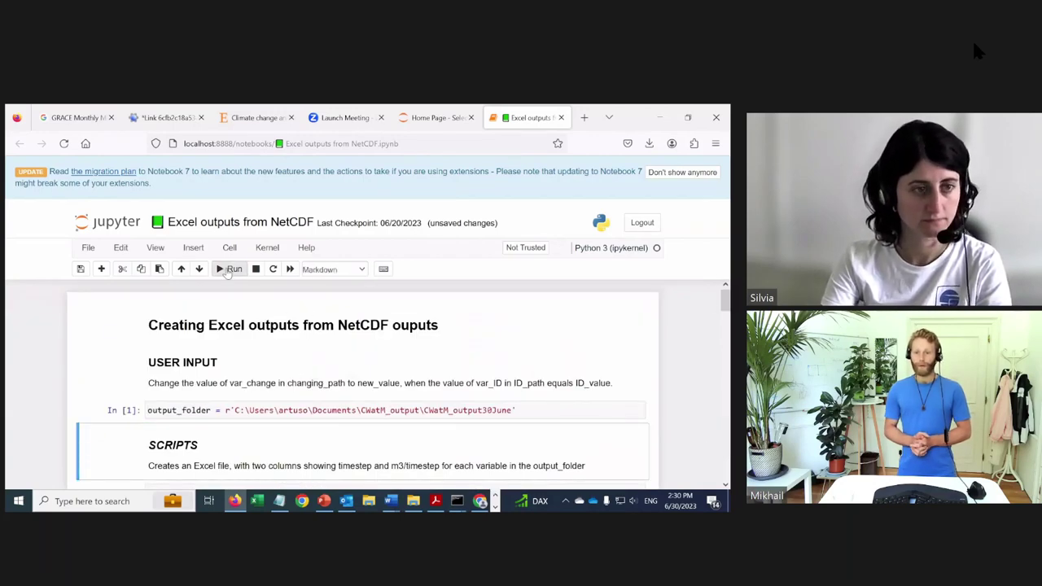
left_click(290, 268)
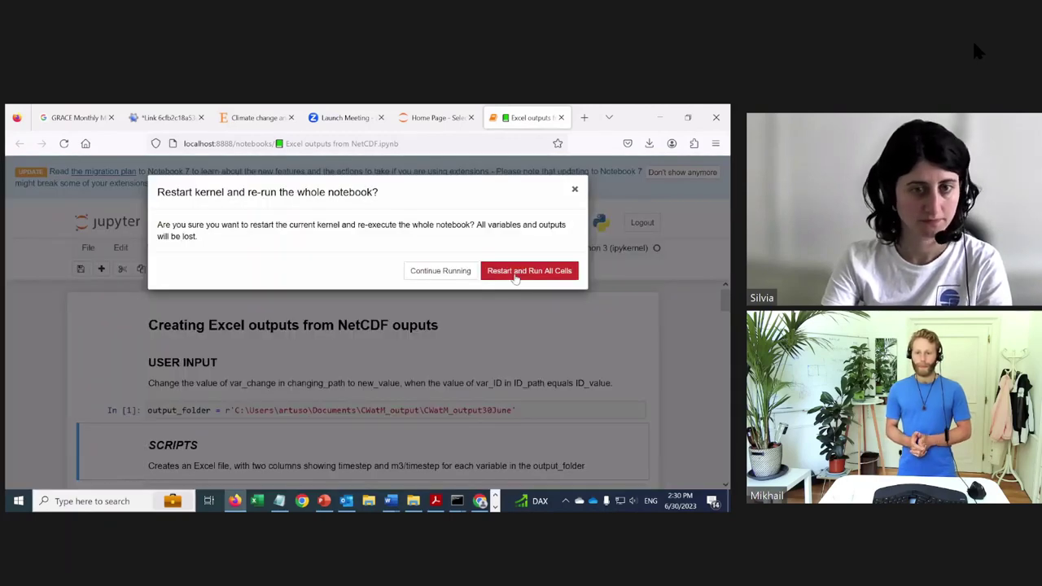
left_click(515, 279)
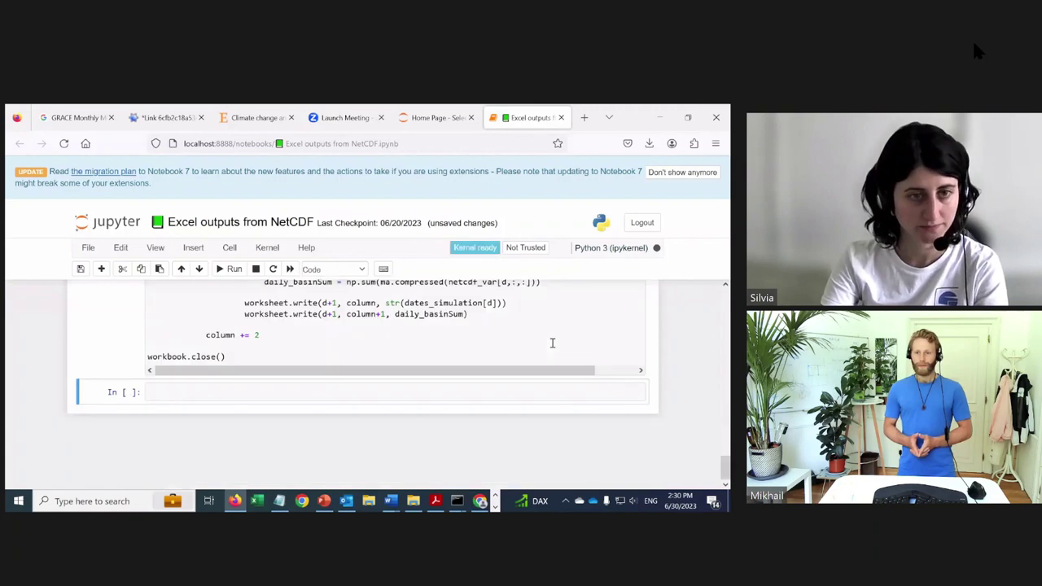
scroll(389, 485, "down", 2)
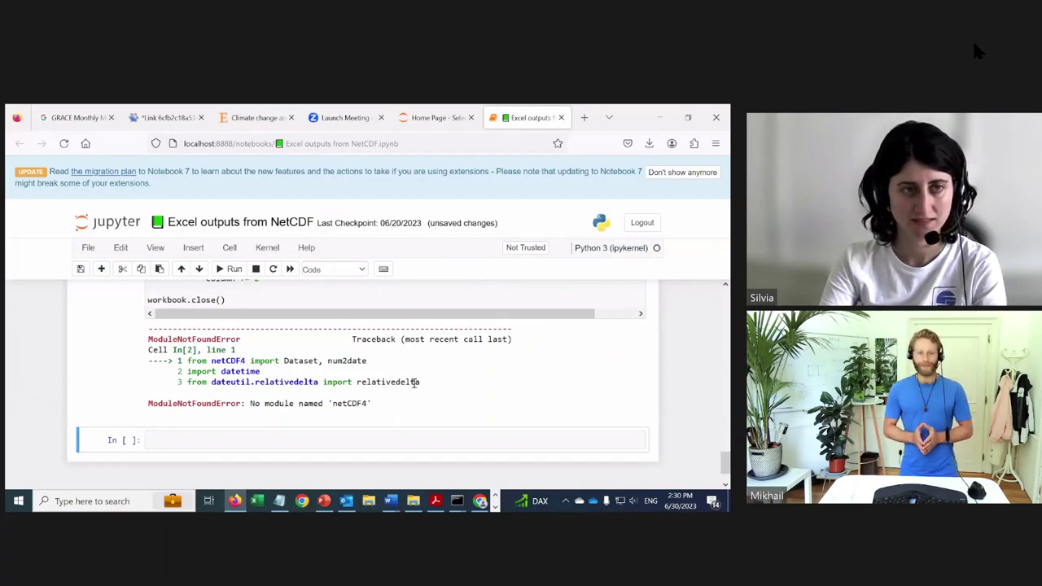
Close the notebook and the Jupyter Home Page, then minimize the browser to get back to the command prompt
left_click(562, 118)
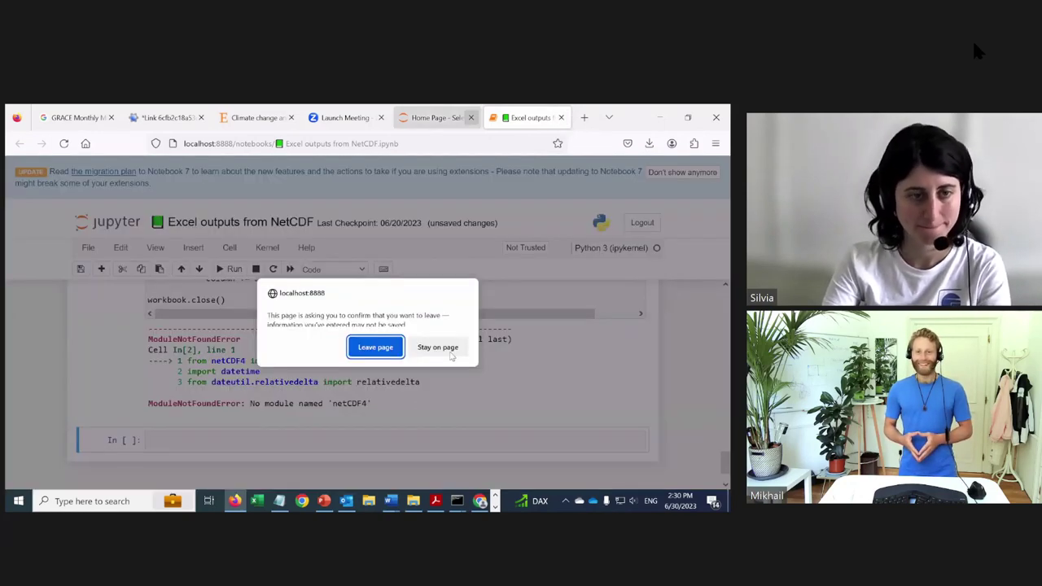
left_click(375, 348)
left_click(562, 118)
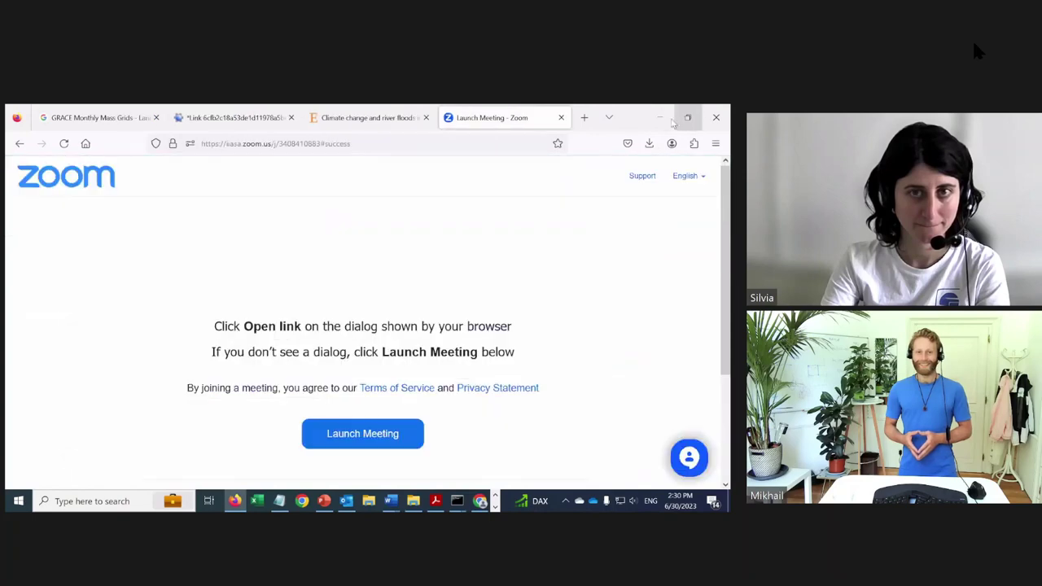
left_click(659, 117)
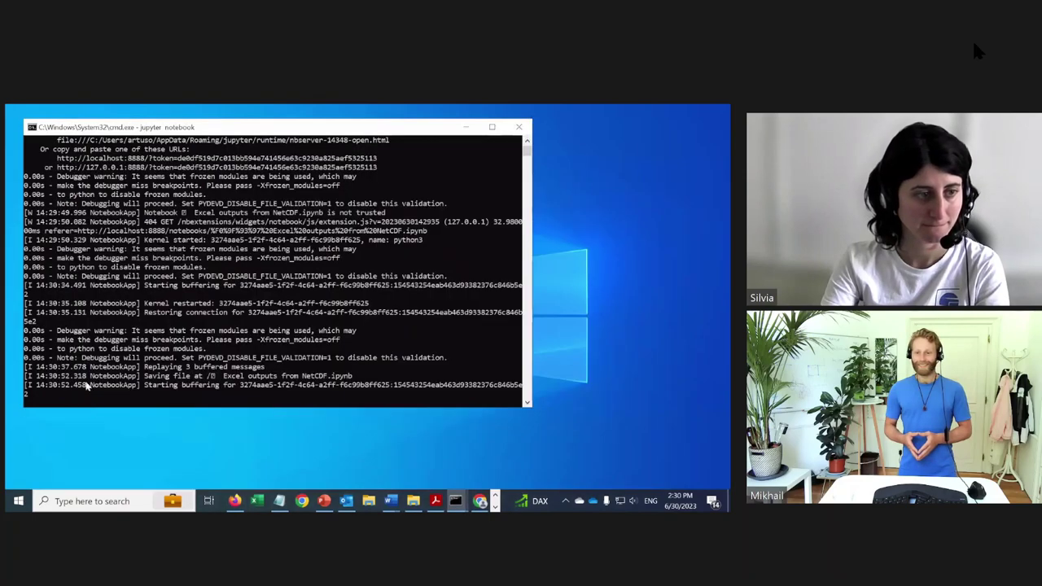
Stop the running Jupyter notebook server in the command prompt and clear the command line
scroll(70, 377, "down", 4)
scroll(69, 358, "up", 1)
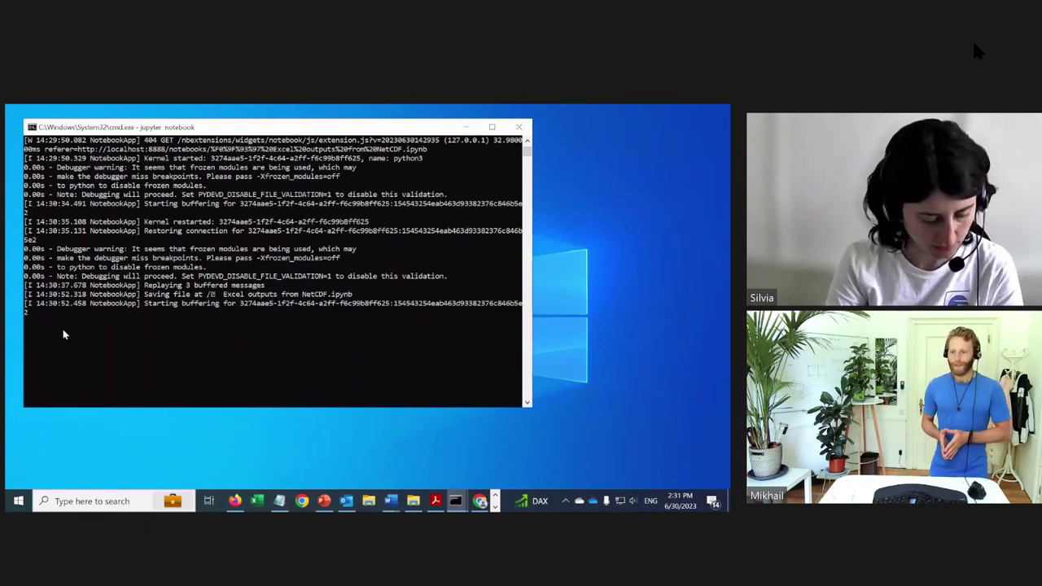
left_click(63, 329)
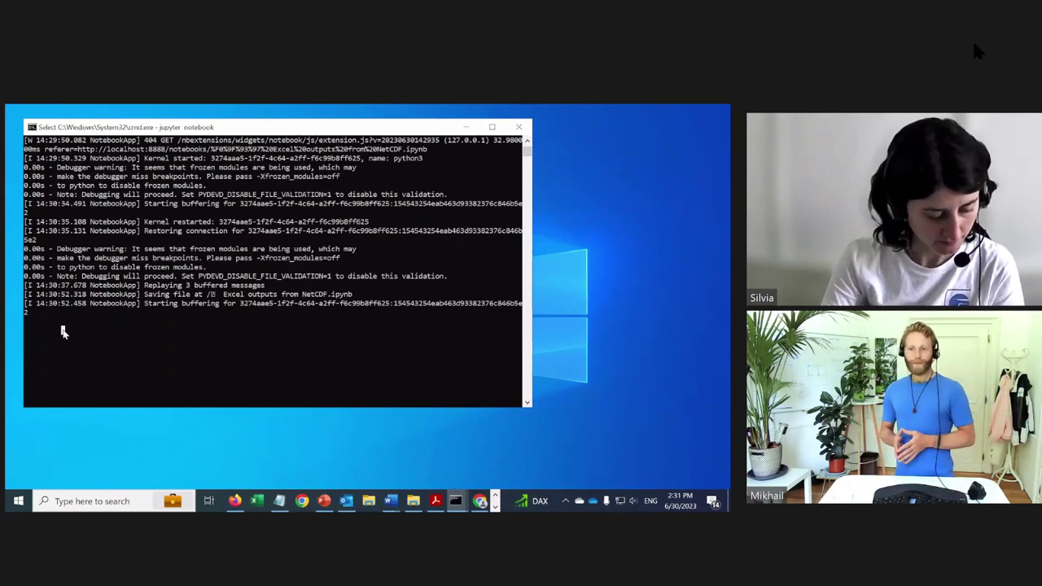
key("Escape")
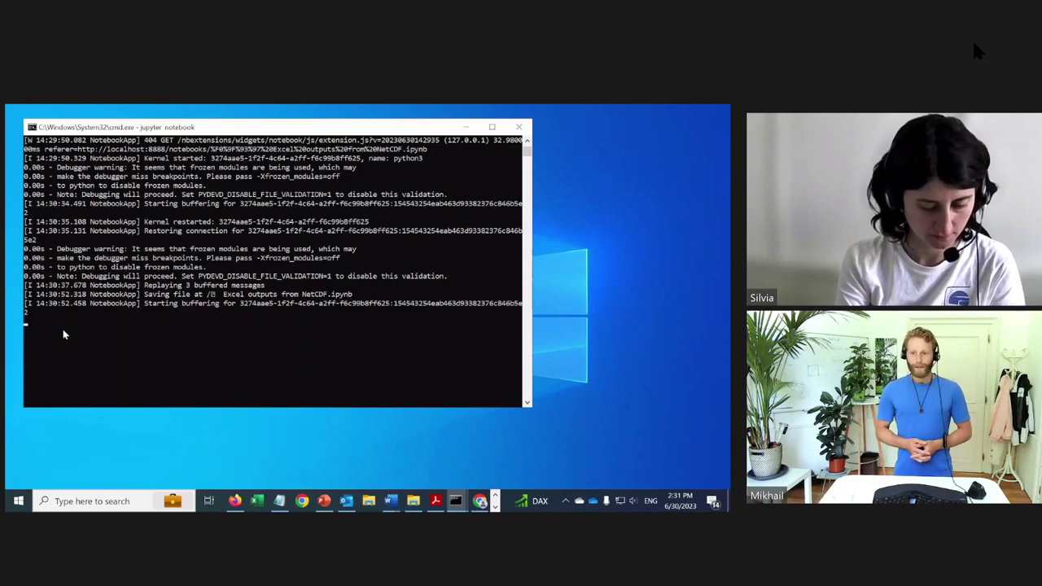
key("ctrl+c")
type("exit")
scroll(285, 401, "down", 1)
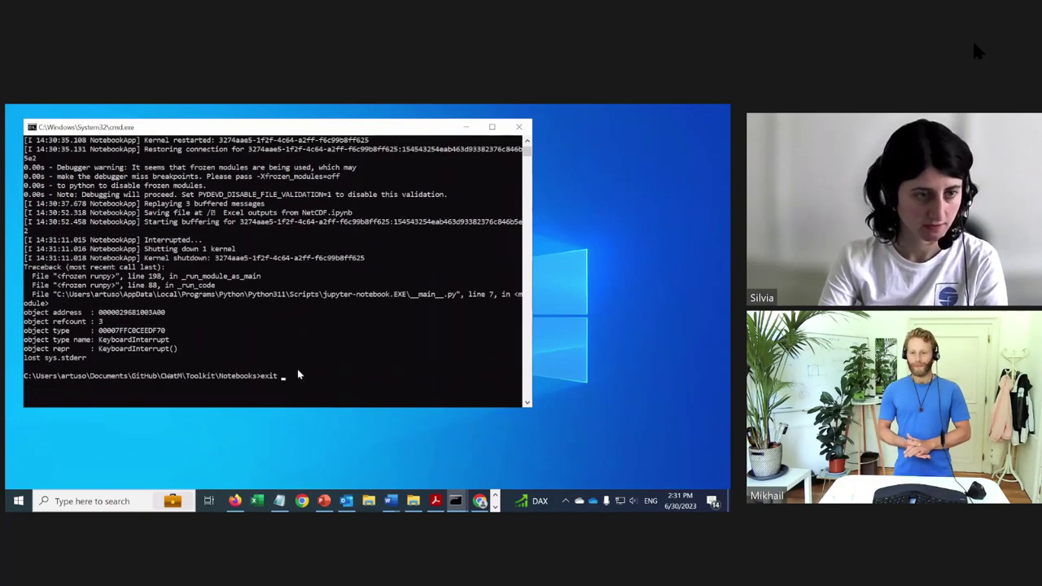
key("BackSpace")
key("BackSpace")
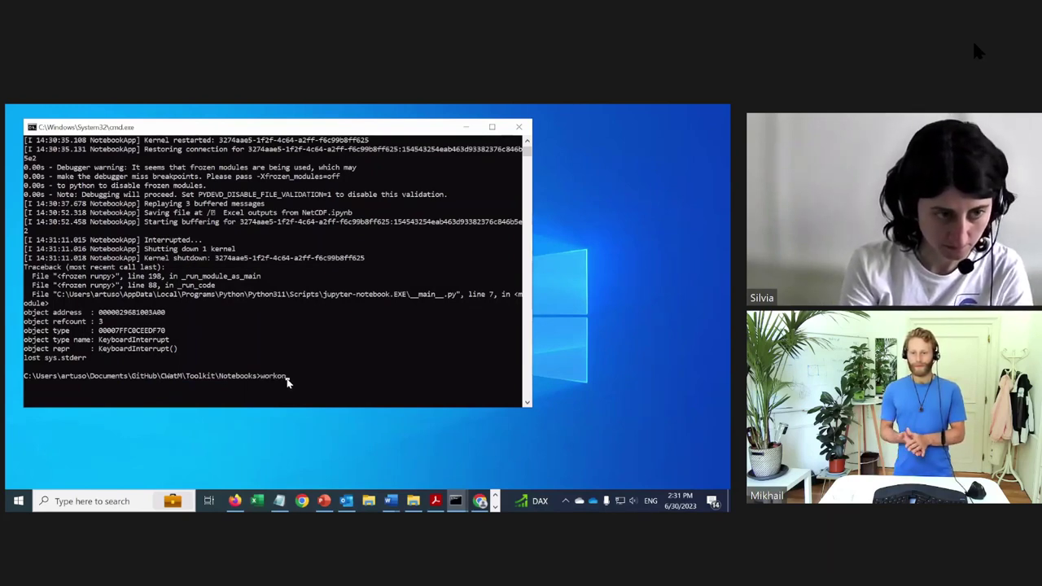
Activate the personal virtual environment with workon and start Jupyter from it with the command jupyter notebook
type("workon Silvia")
key("Return")
type("jupyter notebook")
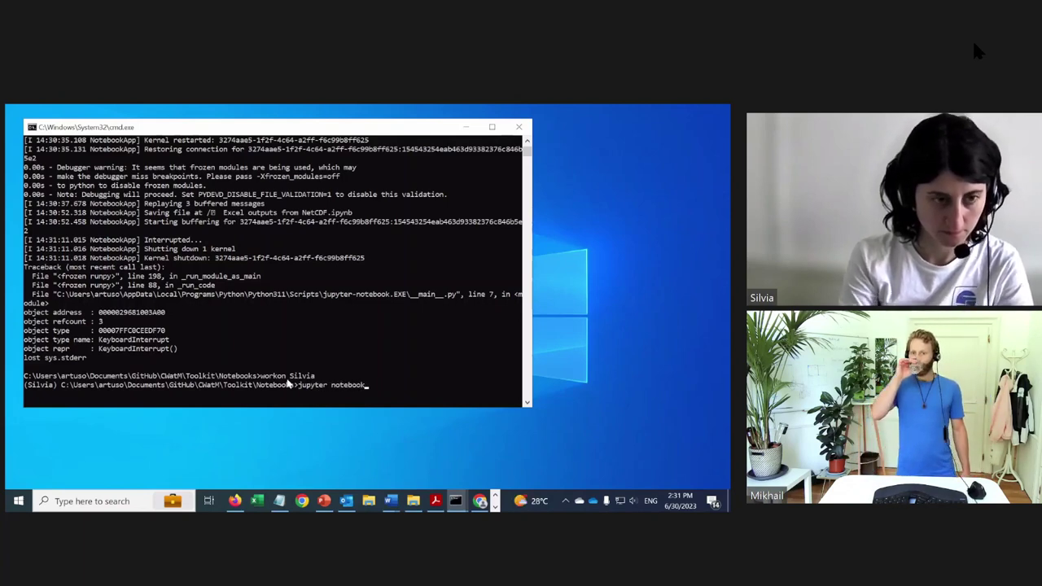
key("Return")
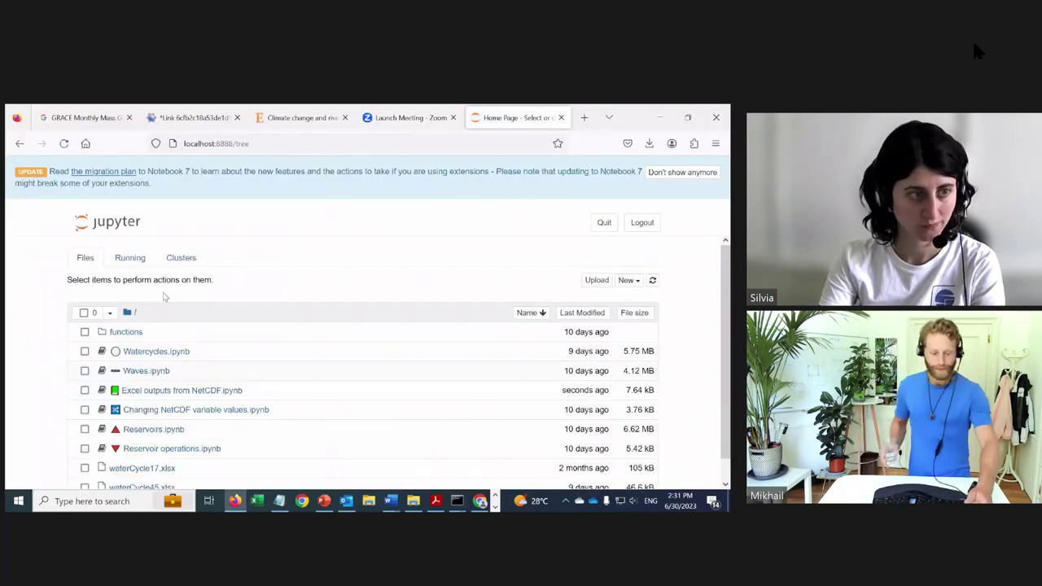
Open Excel outputs from NetCDF.ipynb, restart its kernel and run all cells
left_click(175, 392)
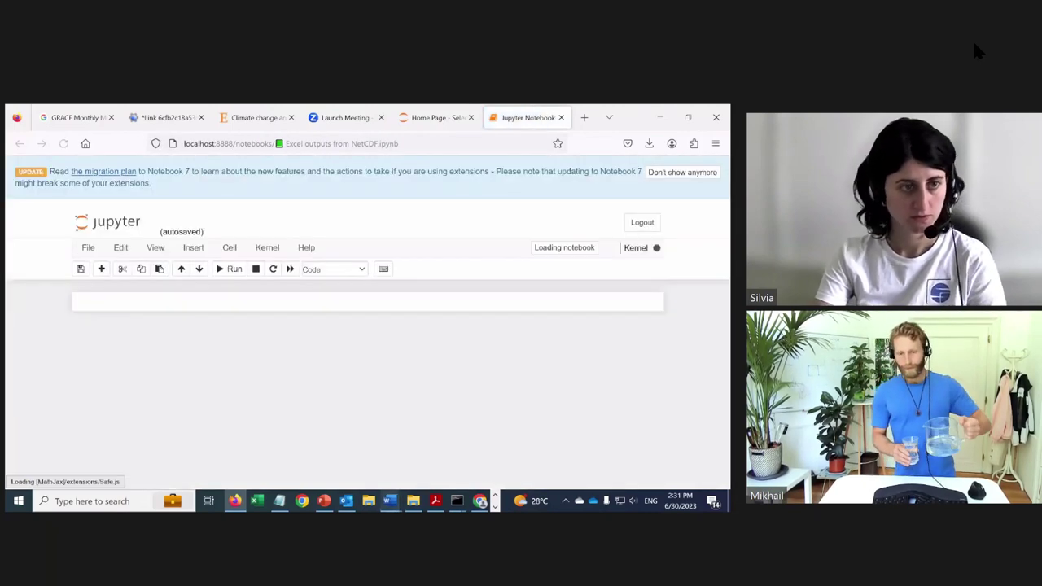
scroll(409, 425, "down", 1)
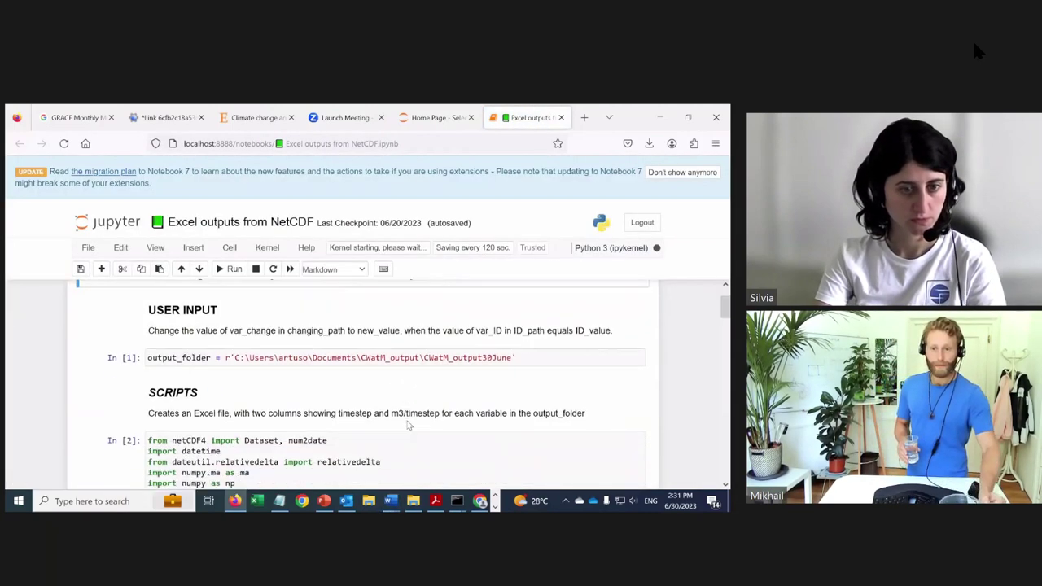
left_click(289, 268)
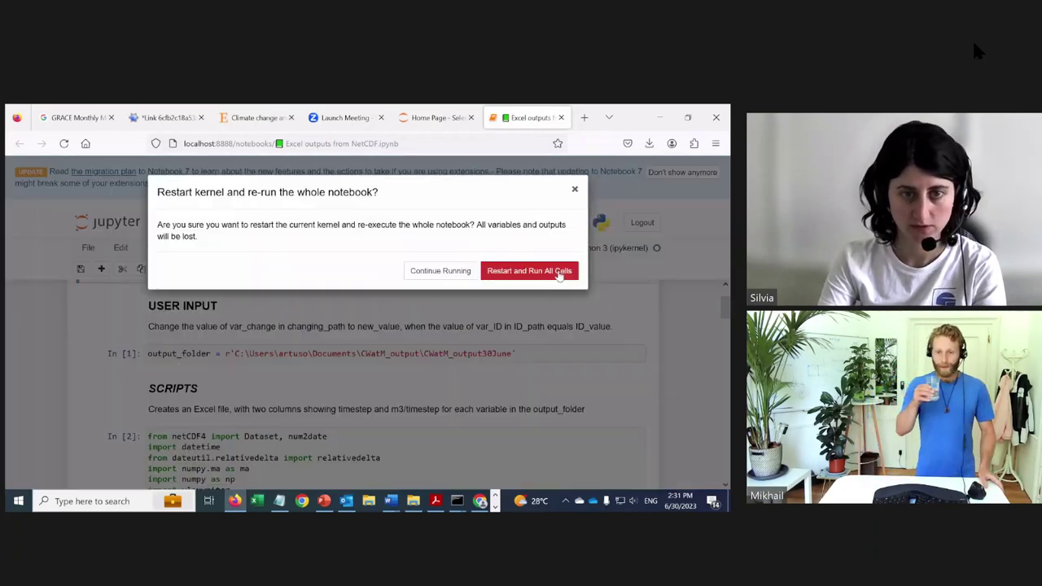
left_click(558, 276)
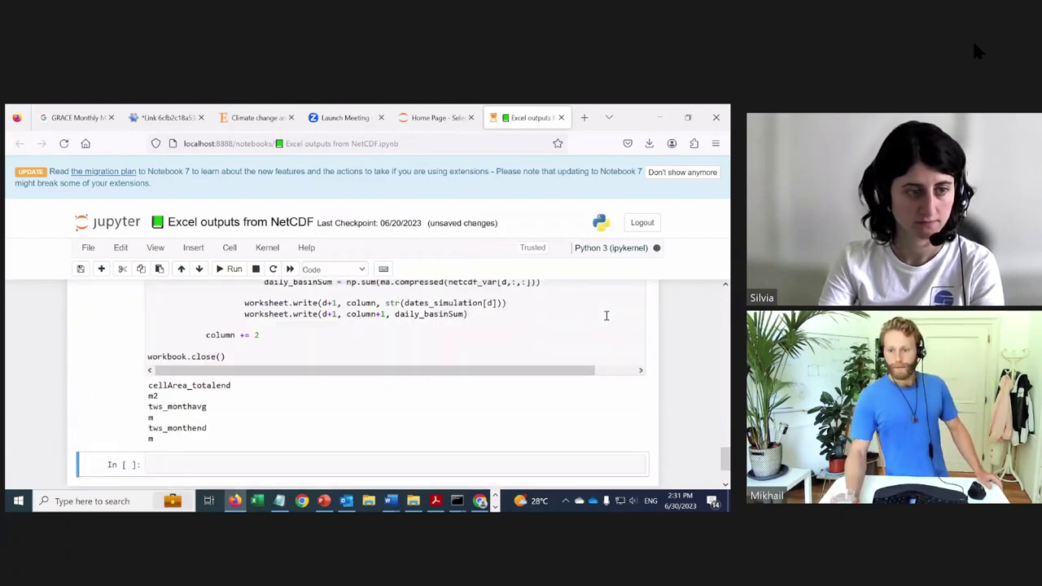
Read through the printed output and the error traceback below the notebook's script cell
scroll(606, 315, "down", 3)
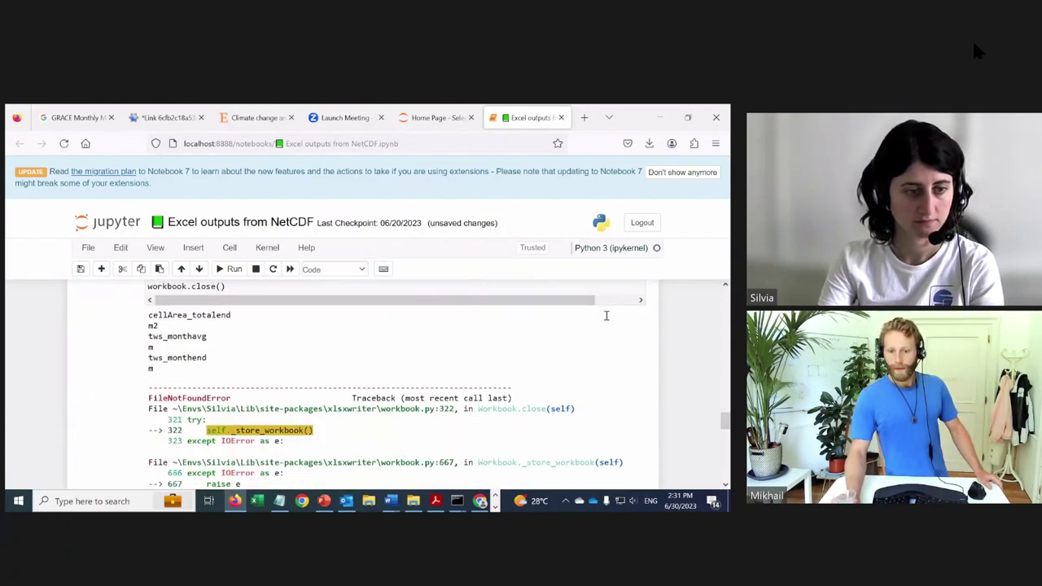
scroll(606, 320, "down", 2)
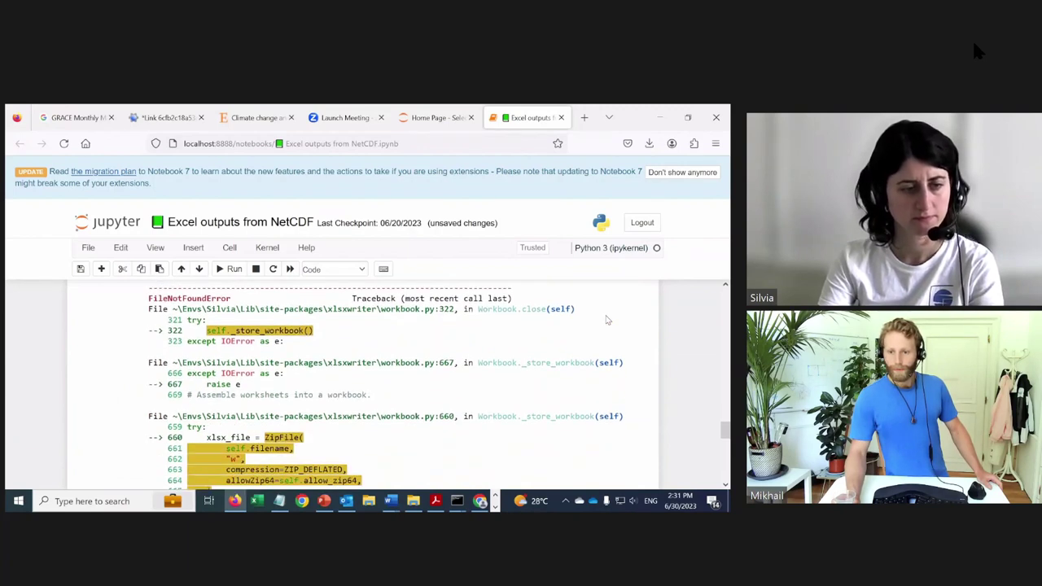
scroll(606, 320, "down", 2)
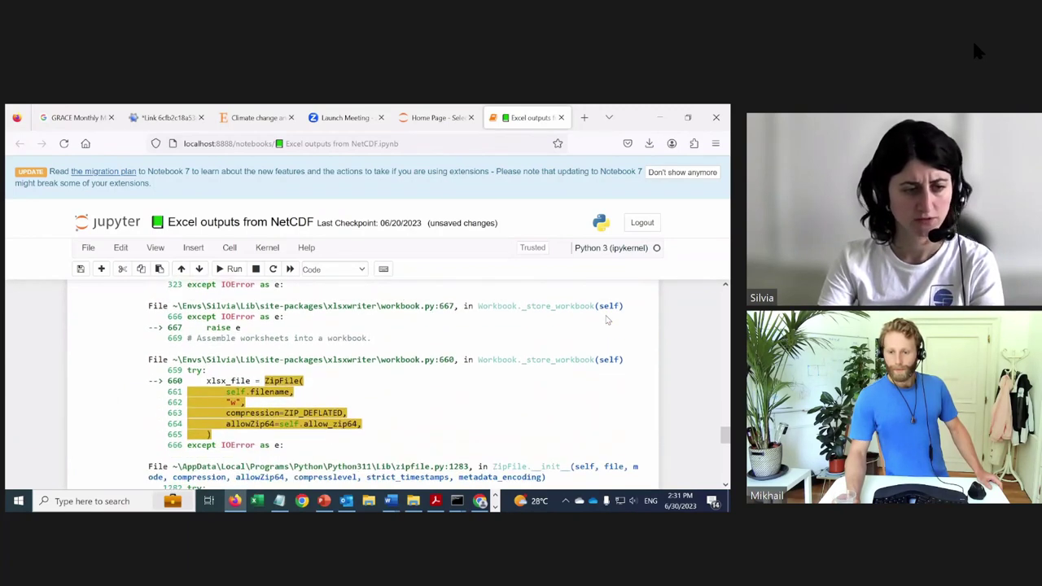
scroll(606, 320, "down", 3)
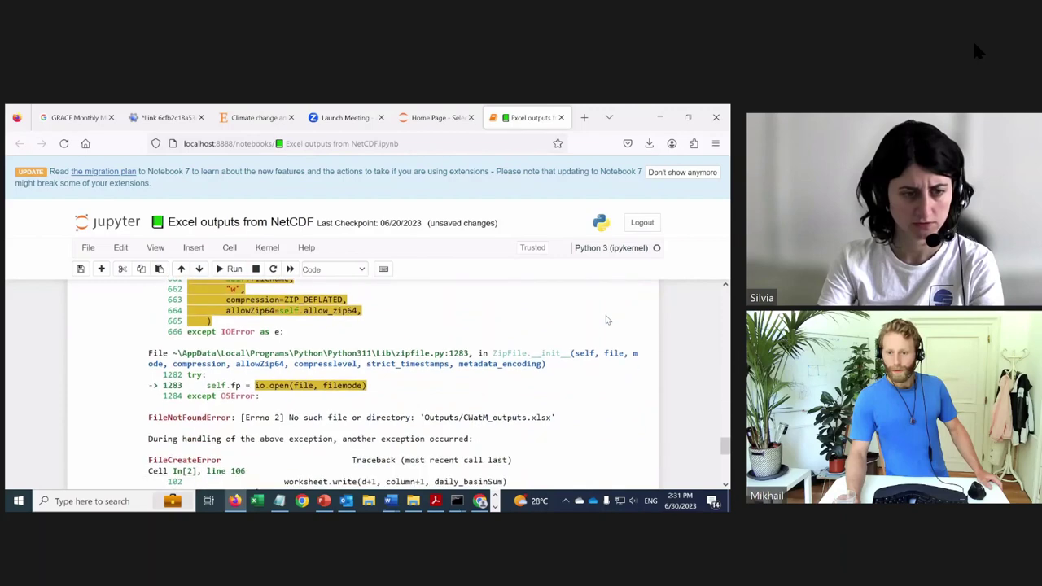
scroll(605, 320, "down", 10)
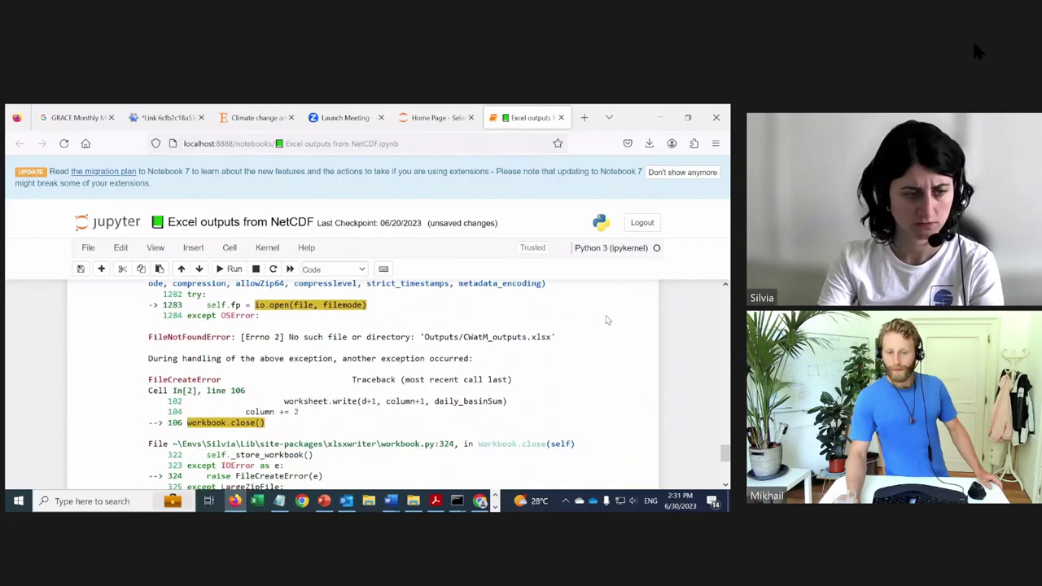
scroll(606, 320, "up", 2)
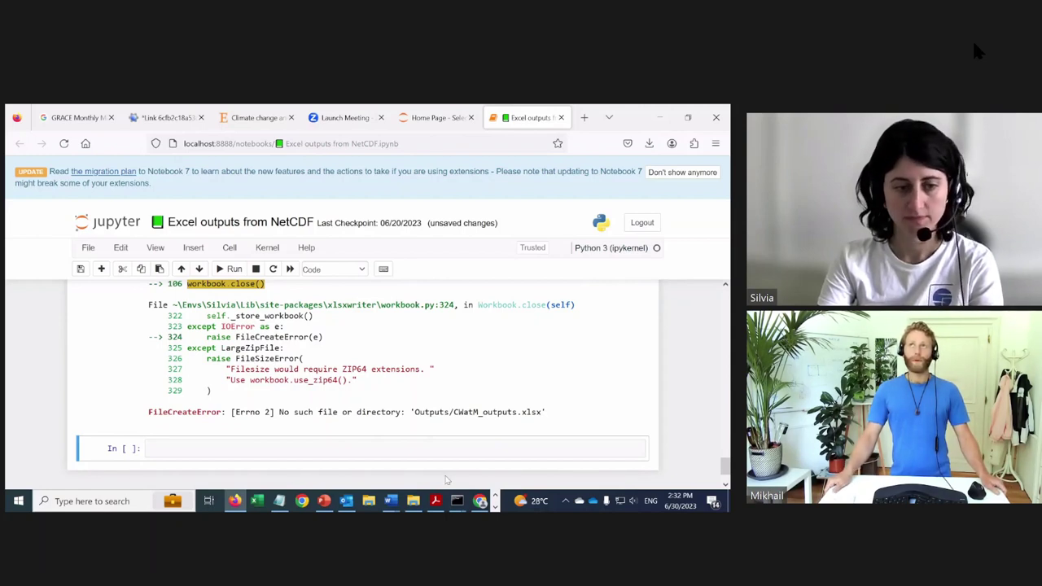
Switch to File Explorer and browse from Documents to the GitHub\CWatM\Toolkit\Notebooks folder
left_click(413, 501)
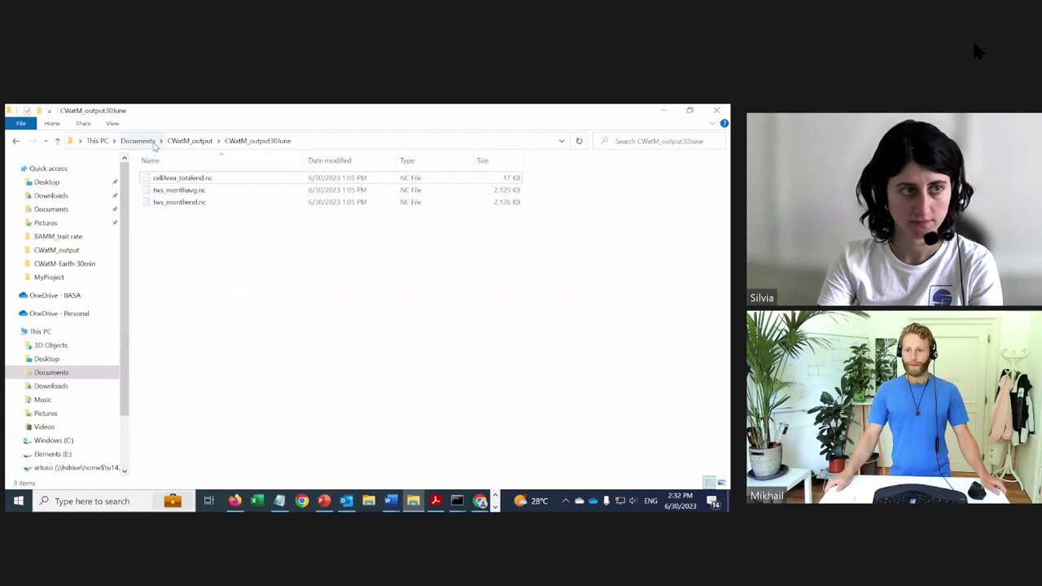
left_click(138, 140)
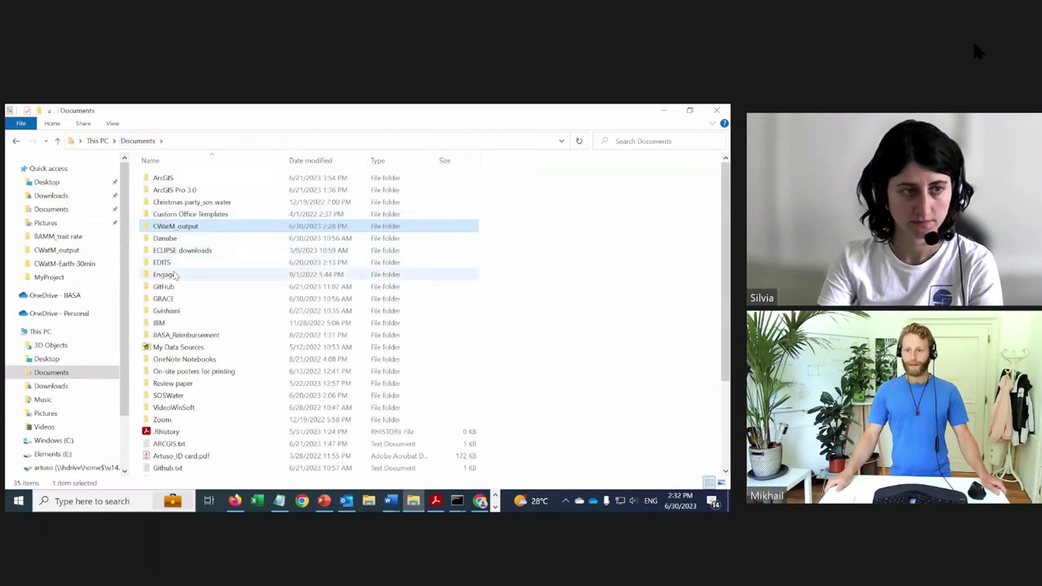
double_click(164, 287)
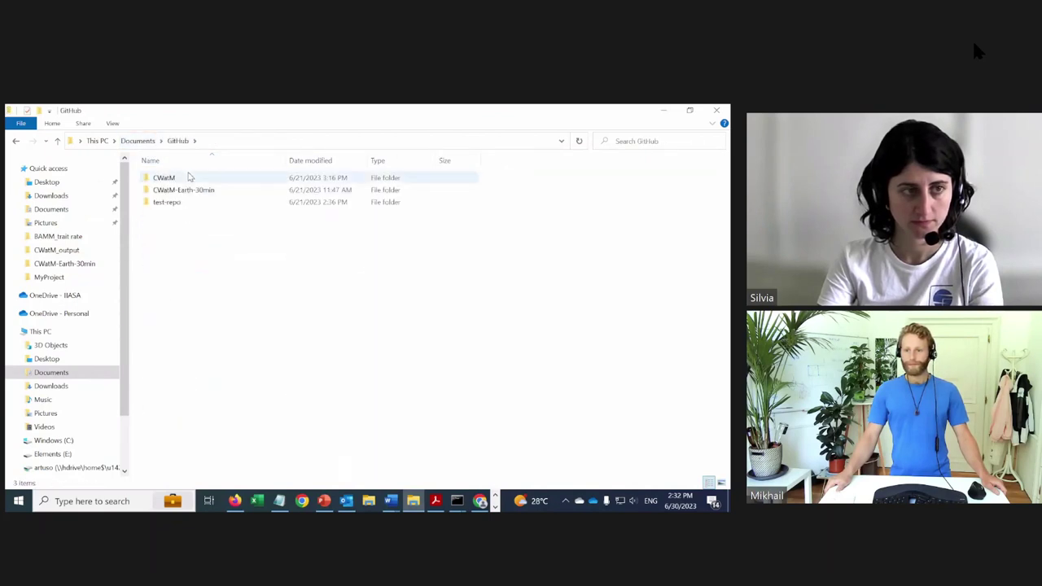
double_click(187, 177)
double_click(172, 213)
double_click(169, 190)
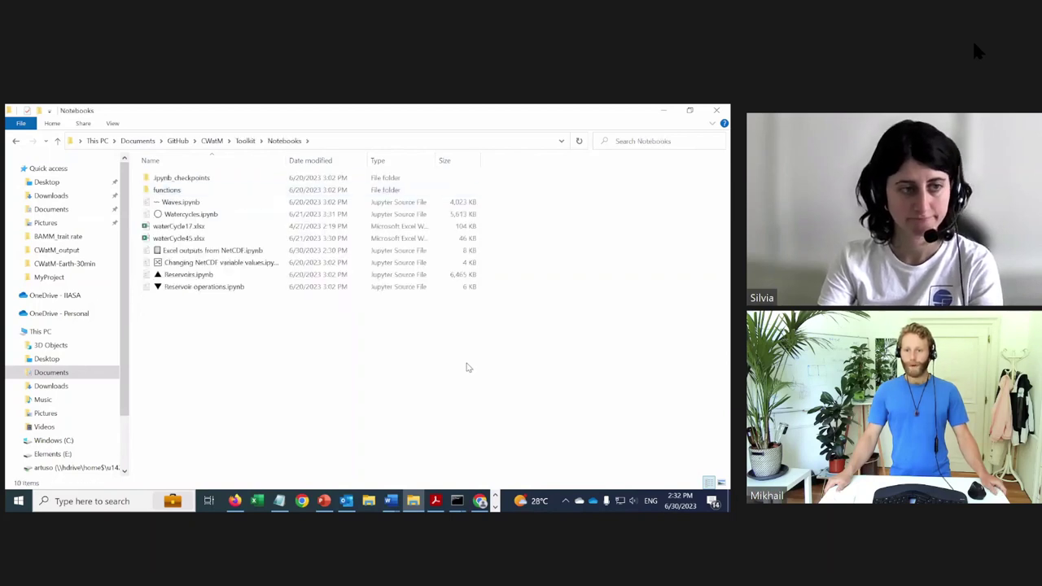
Create a folder named Outputs in the Notebooks folder, alongside the Excel outputs notebook
right_click(182, 318)
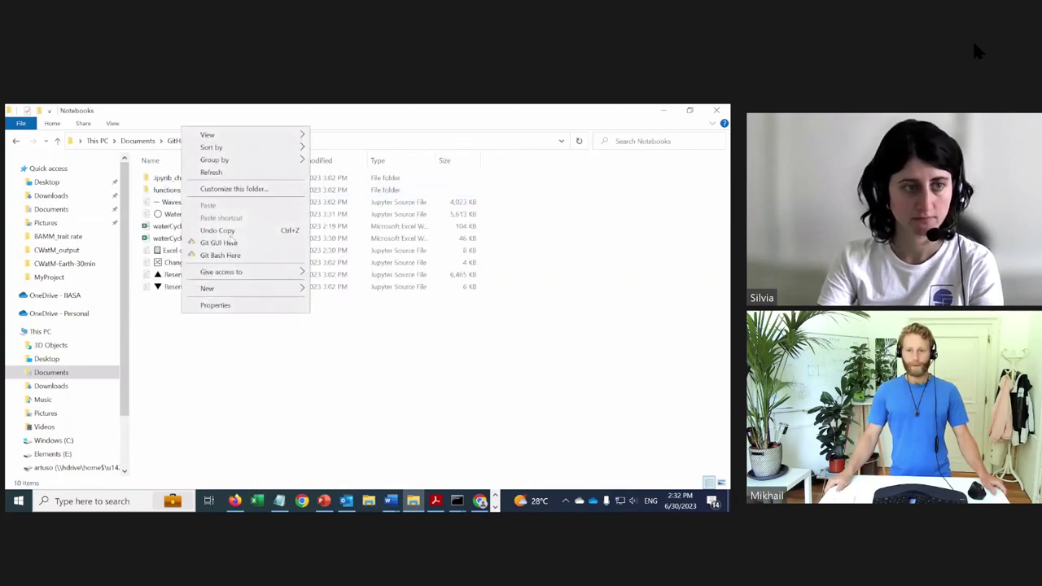
mouse_move(233, 289)
left_click(373, 290)
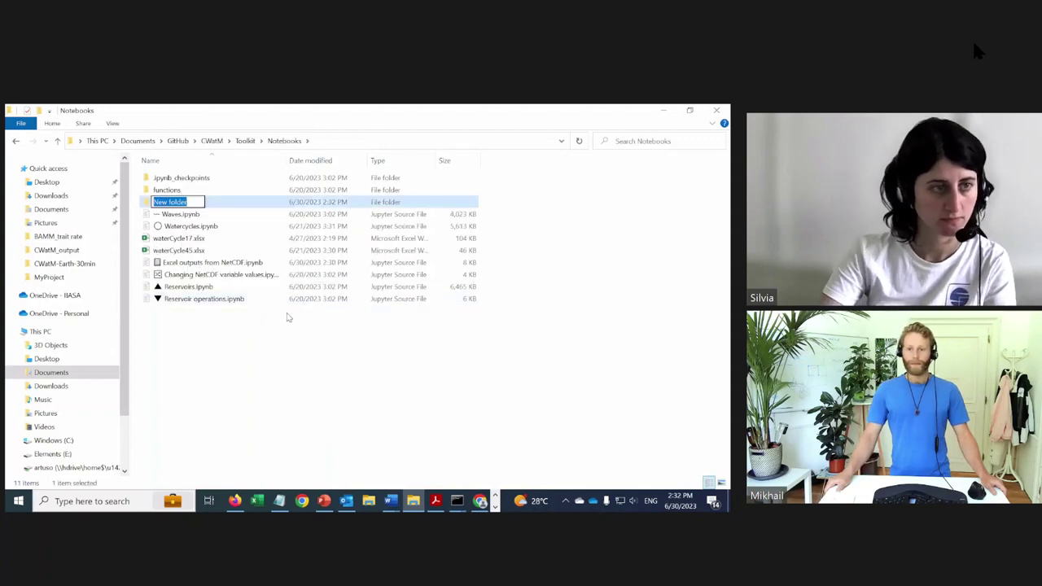
type("Outputs")
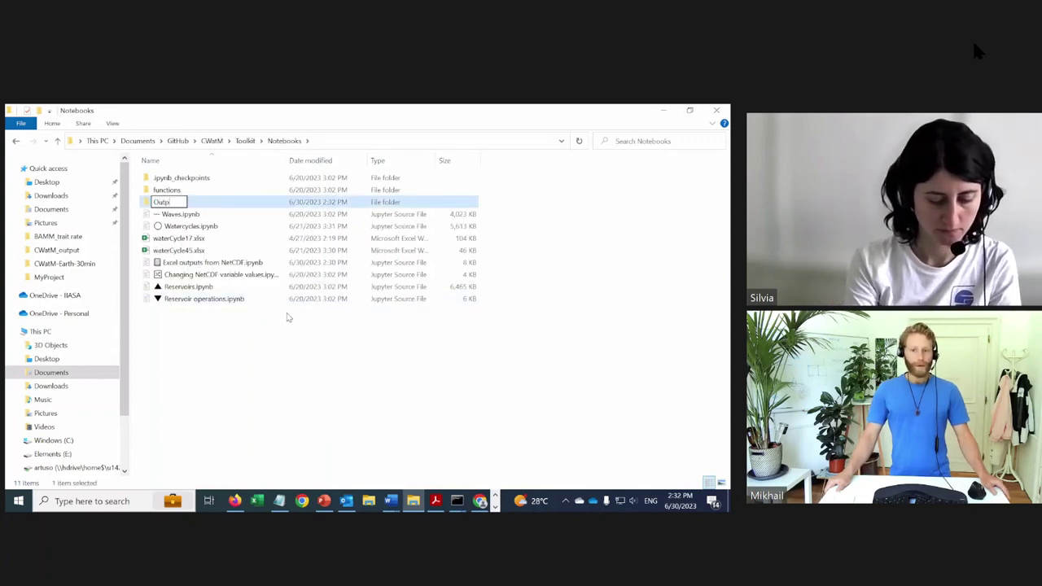
left_click(260, 262)
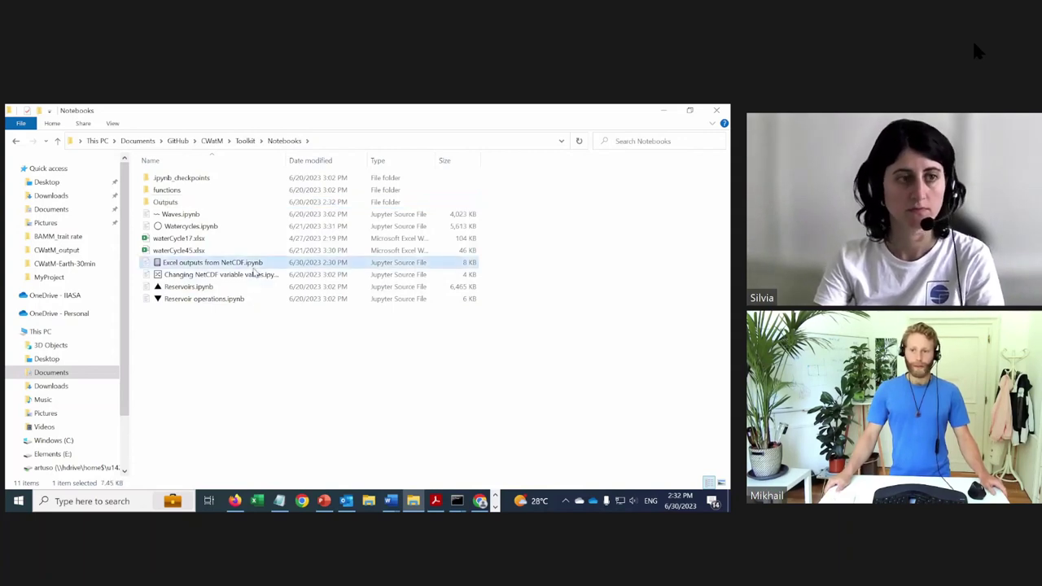
left_click(222, 204)
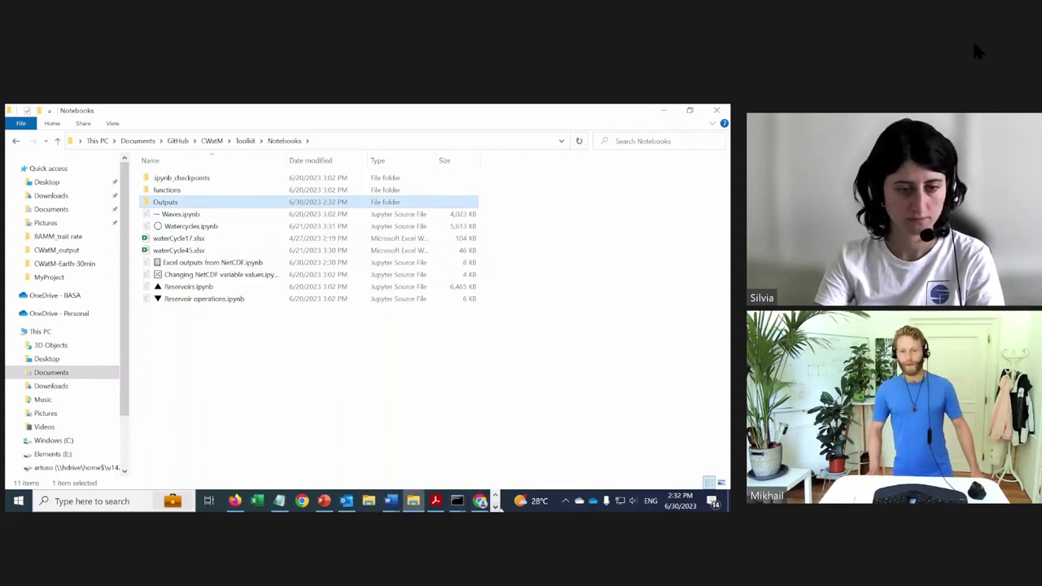
Return to the Excel outputs from NetCDF notebook in the browser, restart its kernel and rerun all cells
left_click(238, 504)
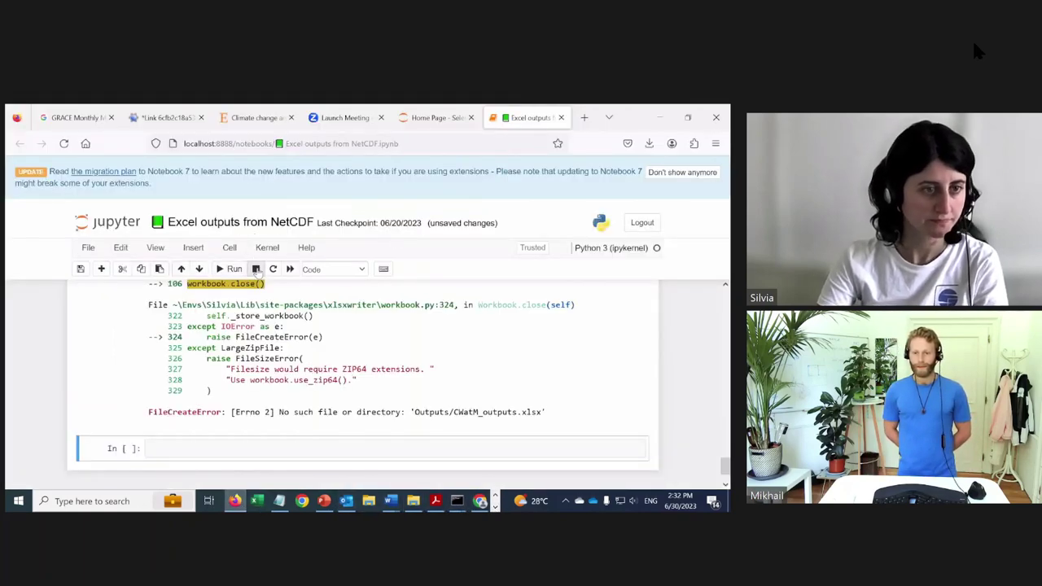
left_click(290, 269)
left_click(529, 271)
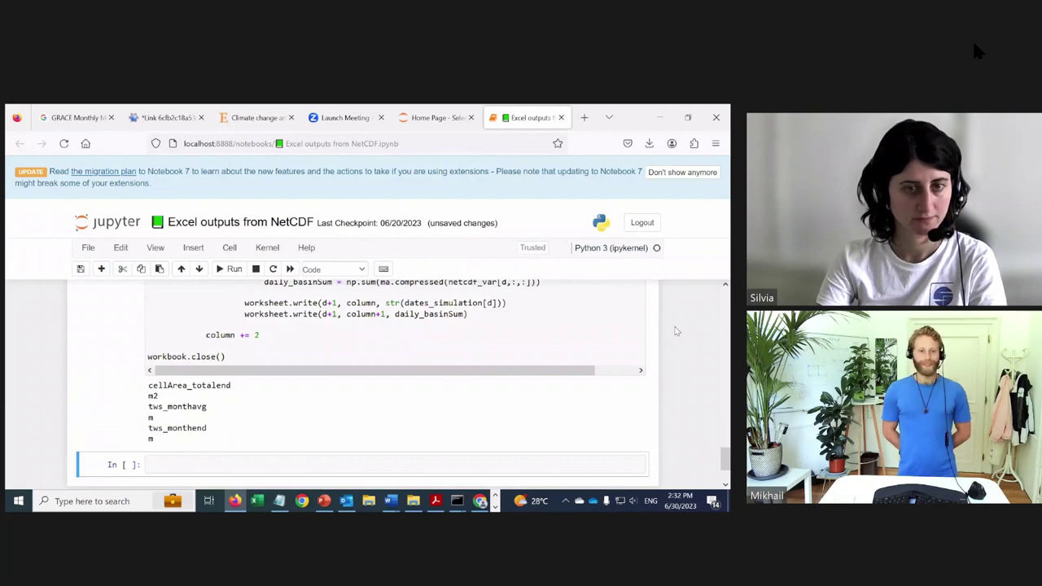
scroll(478, 388, "down", 2)
scroll(478, 387, "up", 1)
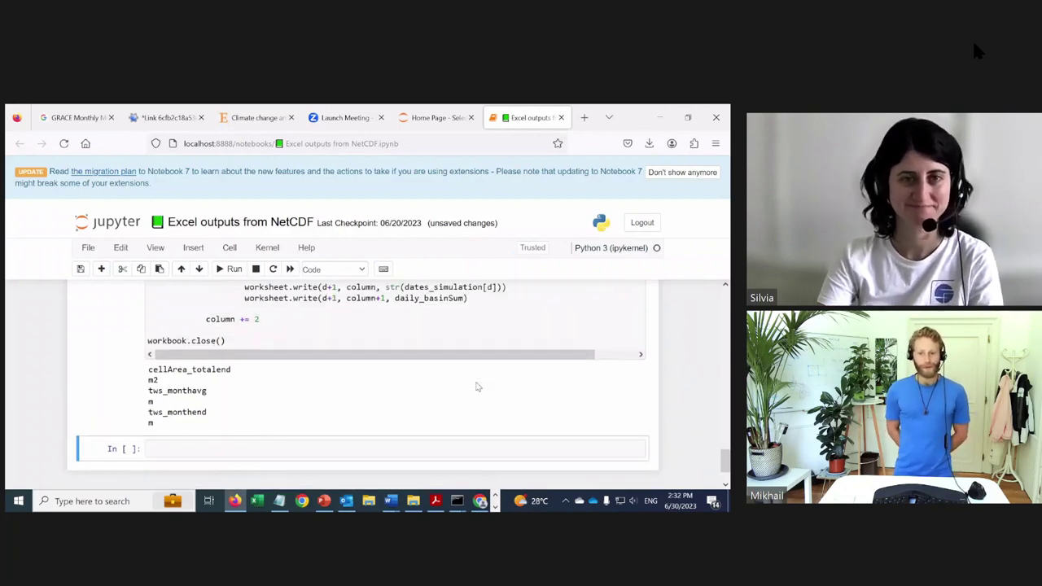
Open CWatM_outputs.xlsx from the Outputs folder in Excel
left_click(413, 501)
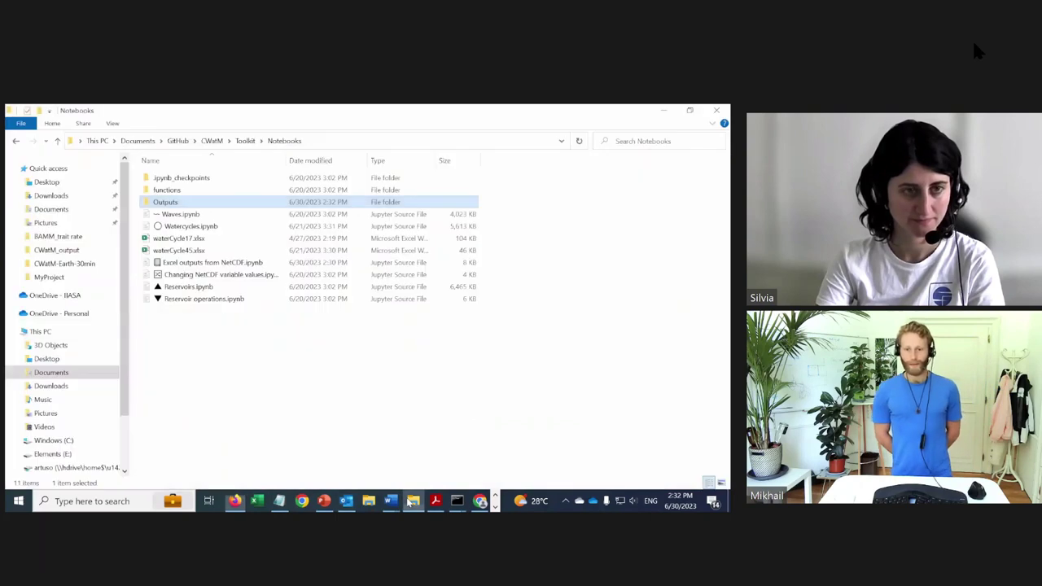
double_click(171, 202)
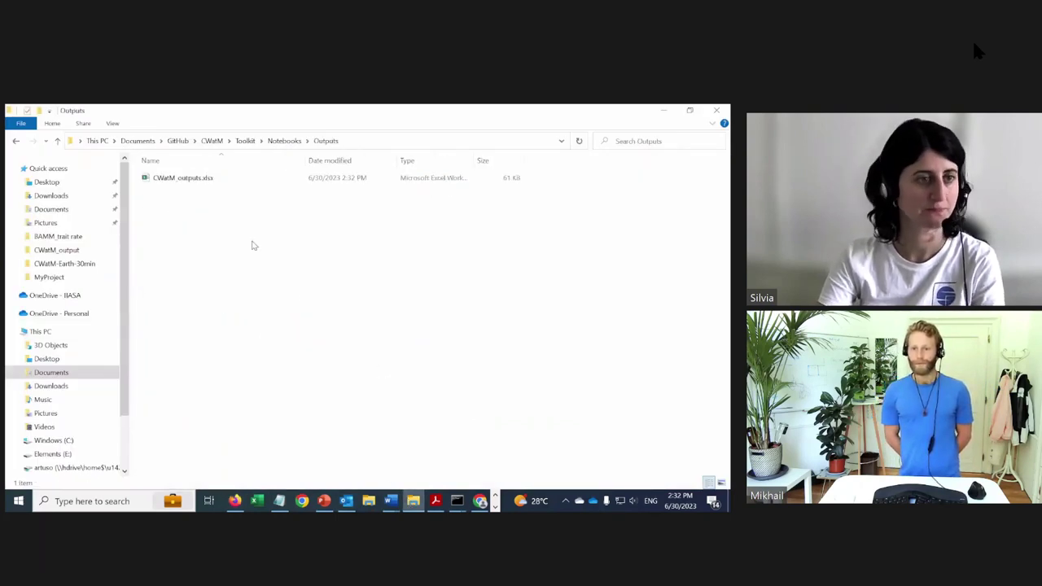
left_click(178, 181)
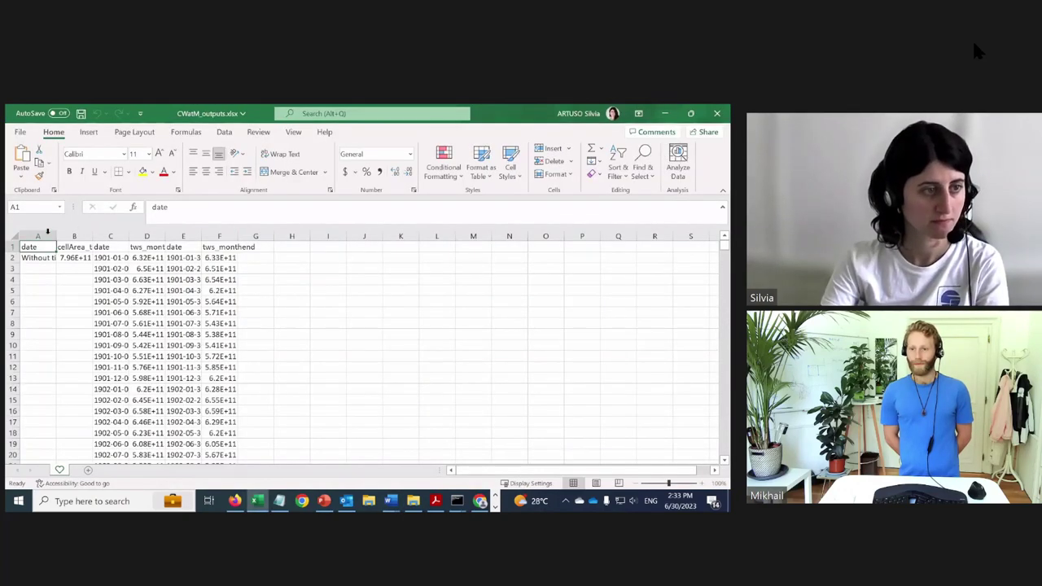
Widen columns A, C, E and F so the dates and the tws_monthend values are easier to read
left_click_drag(56, 236, 81, 236)
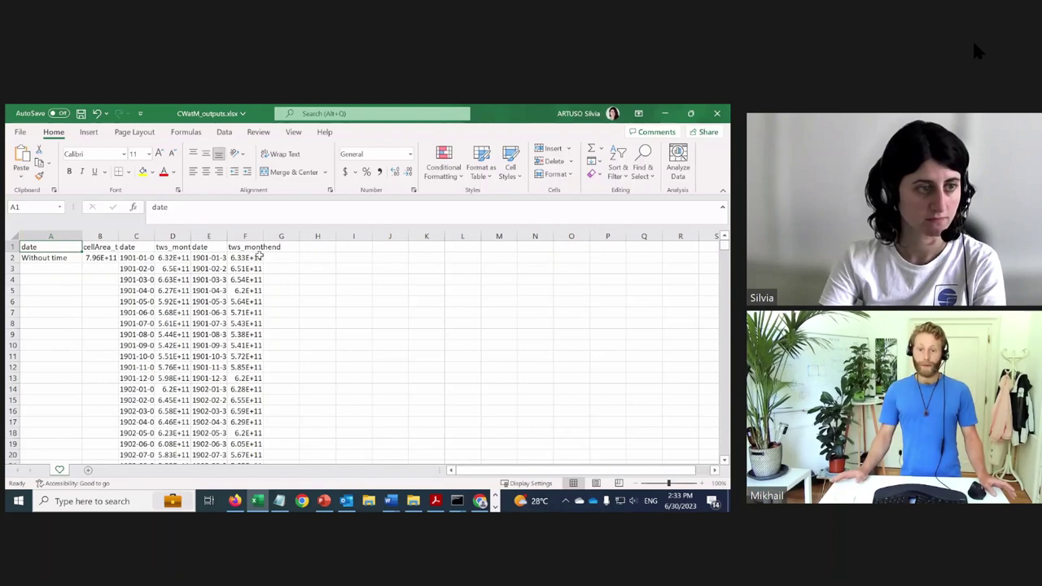
left_click(172, 246)
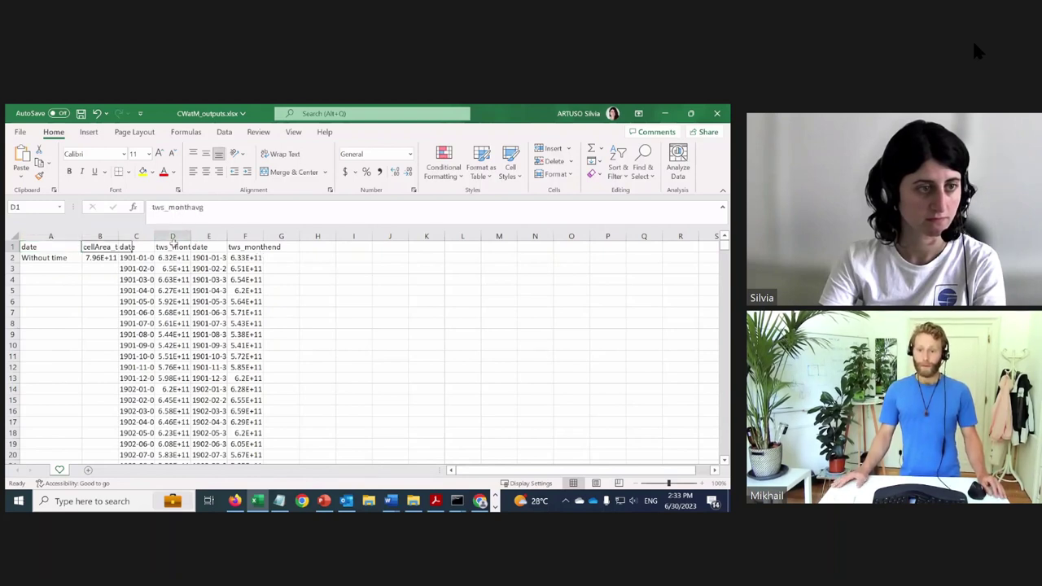
left_click(233, 244)
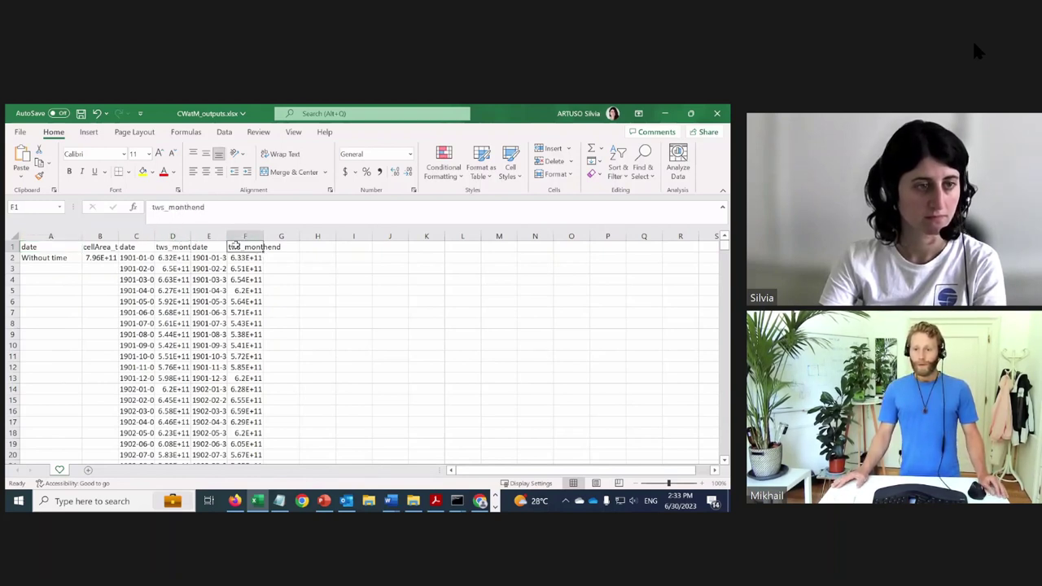
mouse_move(155, 236)
left_mouse_down()
mouse_move(221, 241)
mouse_move(162, 239)
left_mouse_up()
left_click_drag(270, 236, 331, 236)
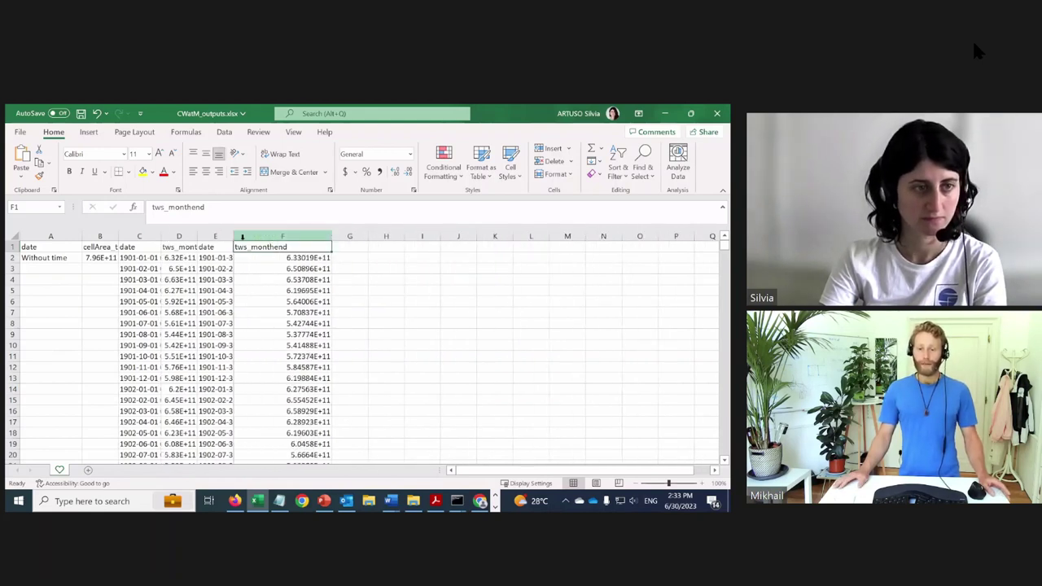
left_click_drag(234, 236, 278, 236)
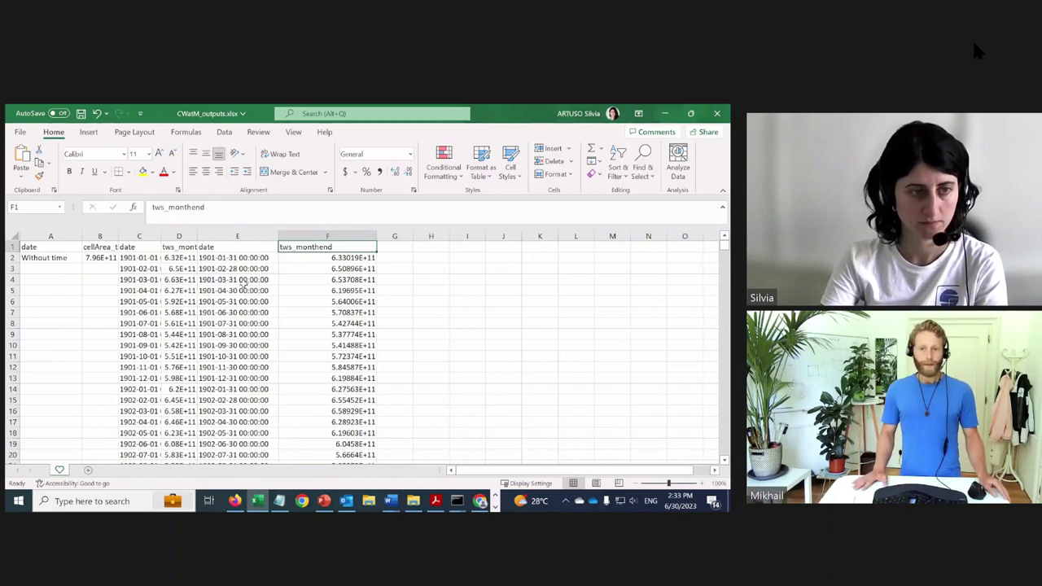
Look through the monthly dates and tws_monthend values, and highlight the 2004 entries in columns E and F
scroll(243, 345, "down", 1)
scroll(243, 344, "down", 10)
scroll(244, 345, "up", 11)
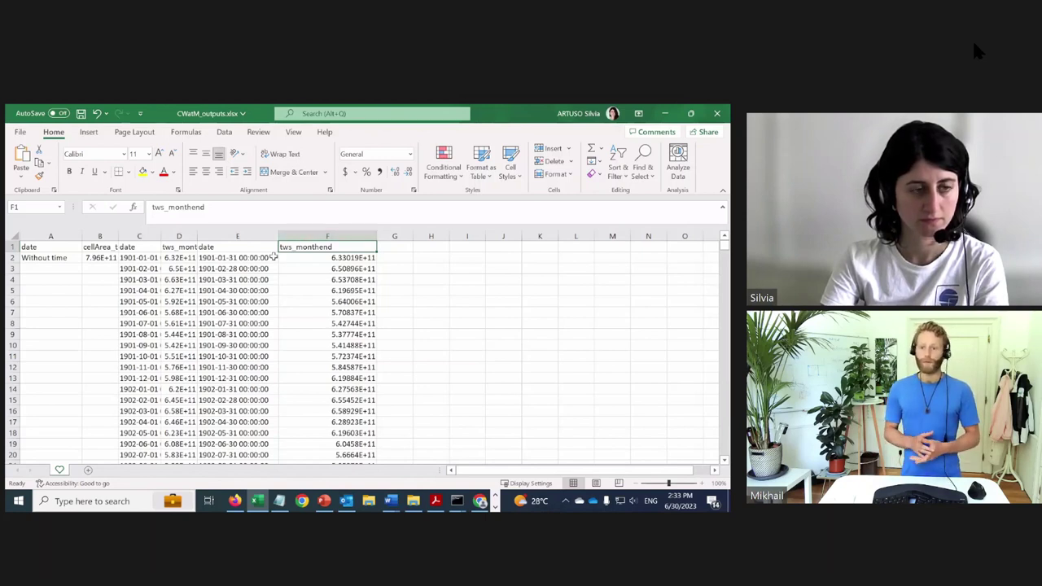
left_click(348, 257)
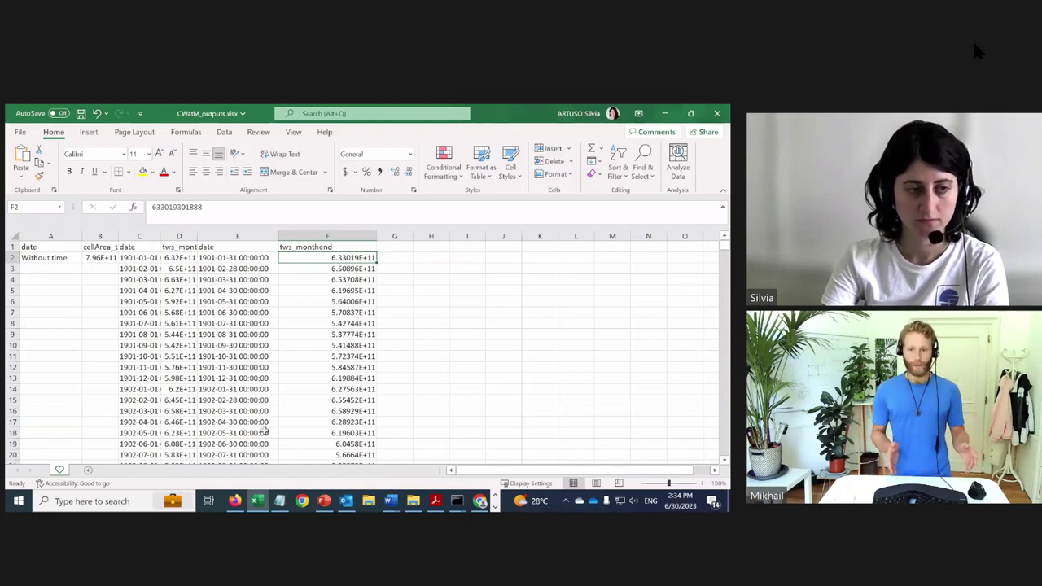
scroll(265, 432, "down", 4)
left_click_drag(725, 257, 702, 416)
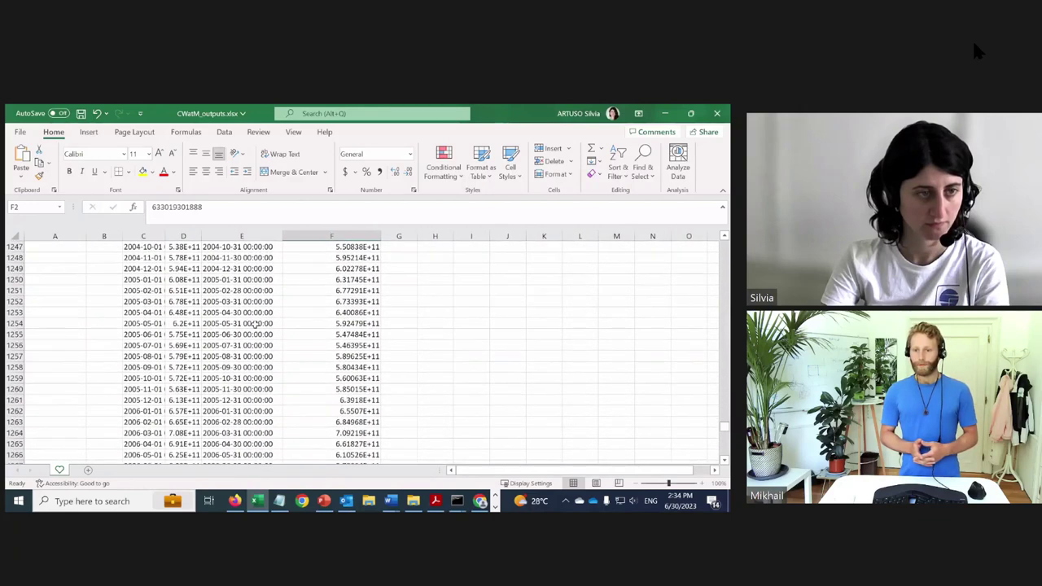
scroll(231, 302, "up", 4)
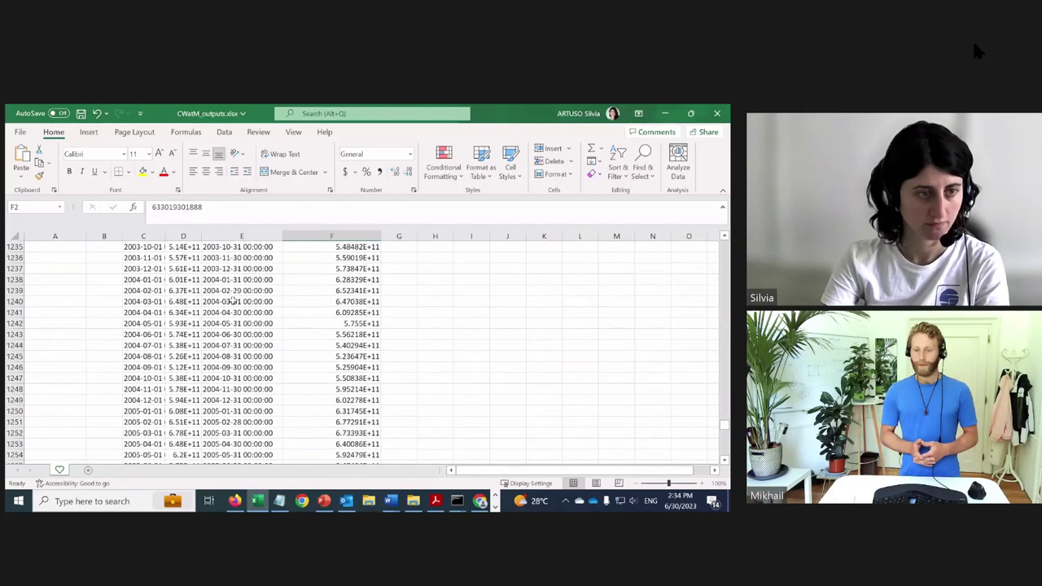
left_click_drag(224, 280, 371, 389)
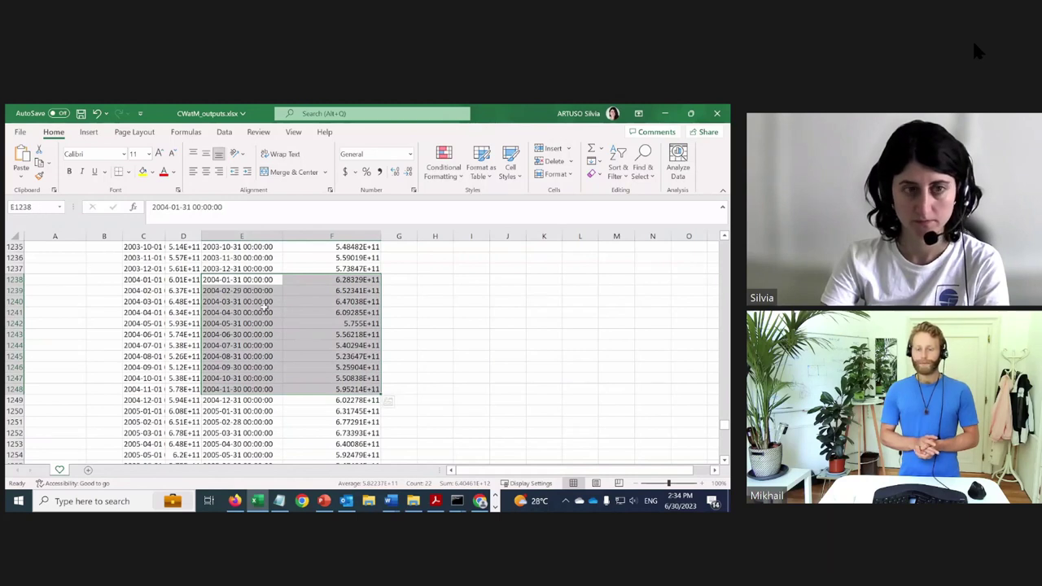
left_click(325, 279)
left_click_drag(325, 279, 327, 349)
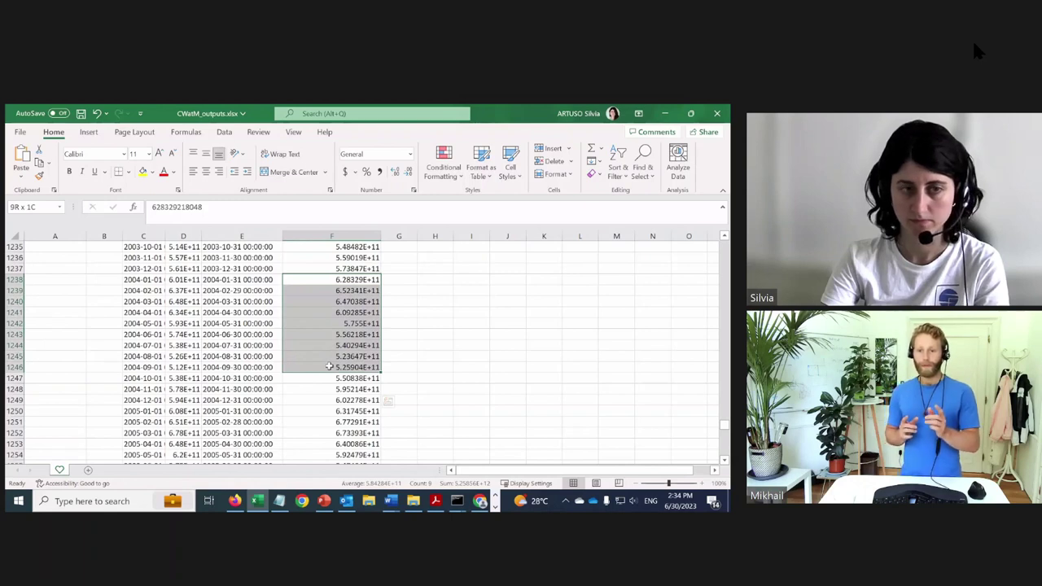
Calculate the average of the tws_monthend values for 2004 to 2009 in H2, headed Average 2004-2009 in H1
left_click(440, 279)
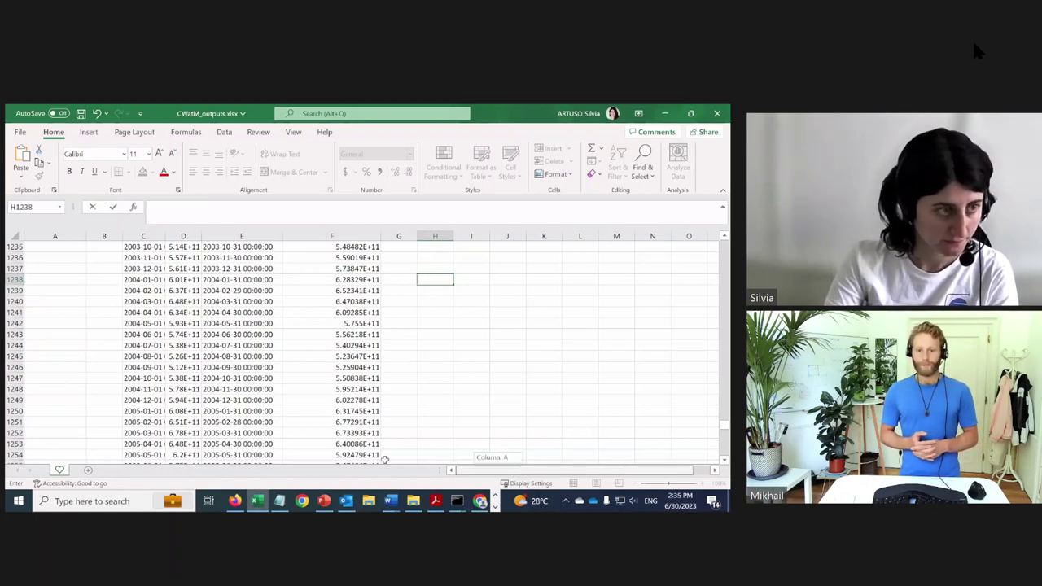
left_click(15, 279)
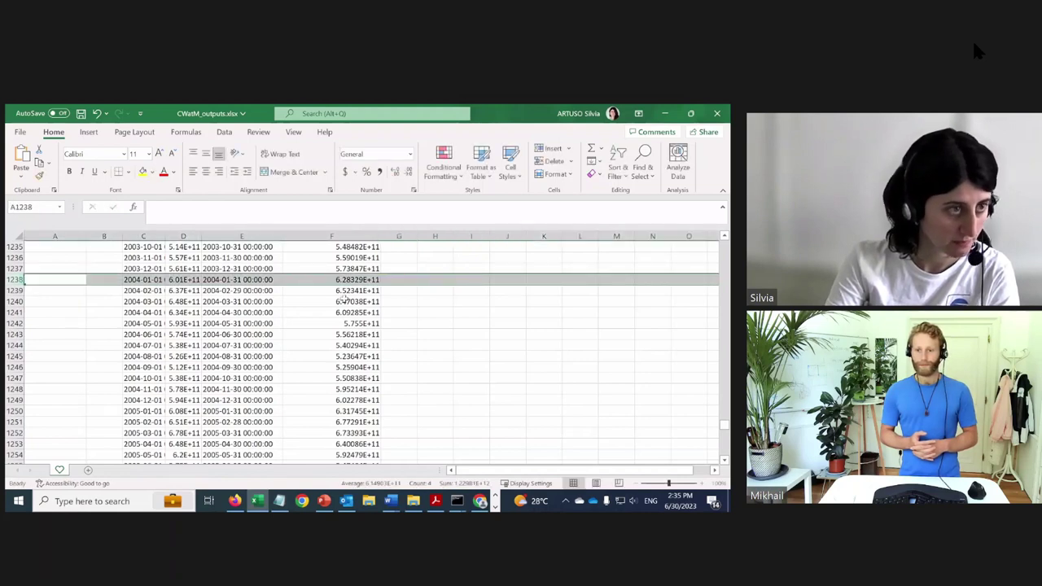
left_click(10, 208)
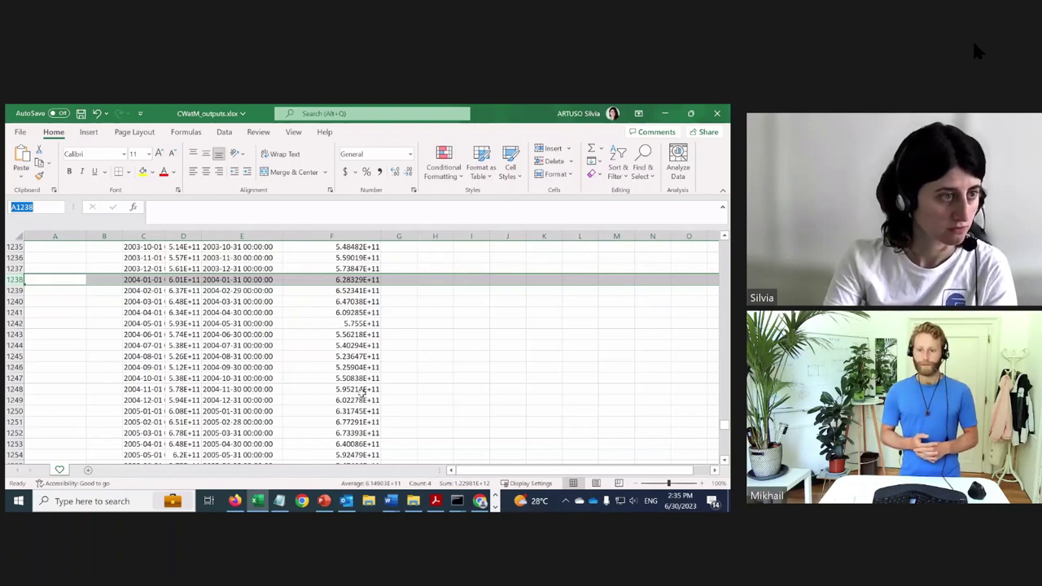
scroll(355, 291, "down", 11)
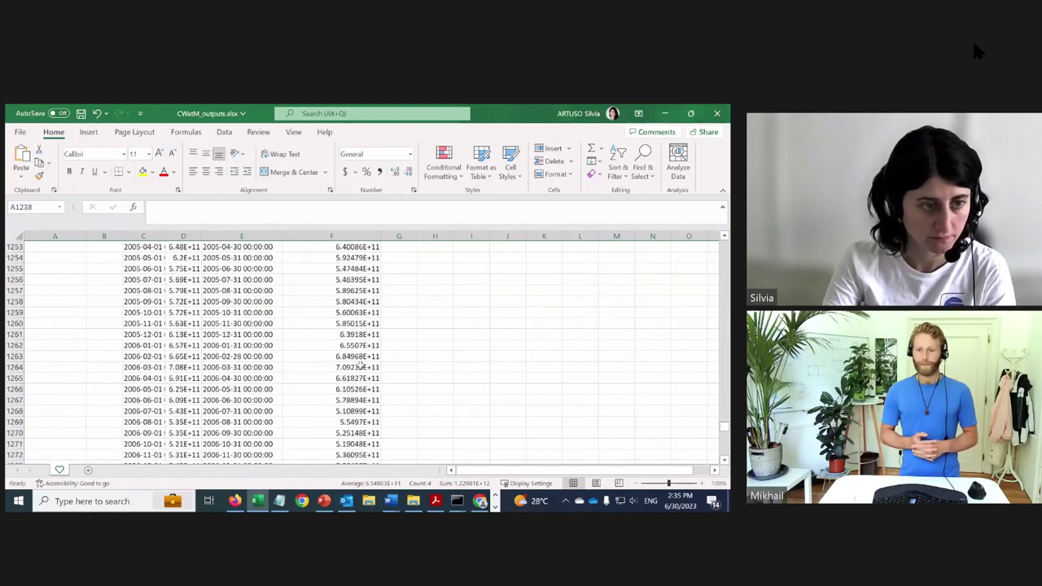
scroll(359, 367, "down", 17)
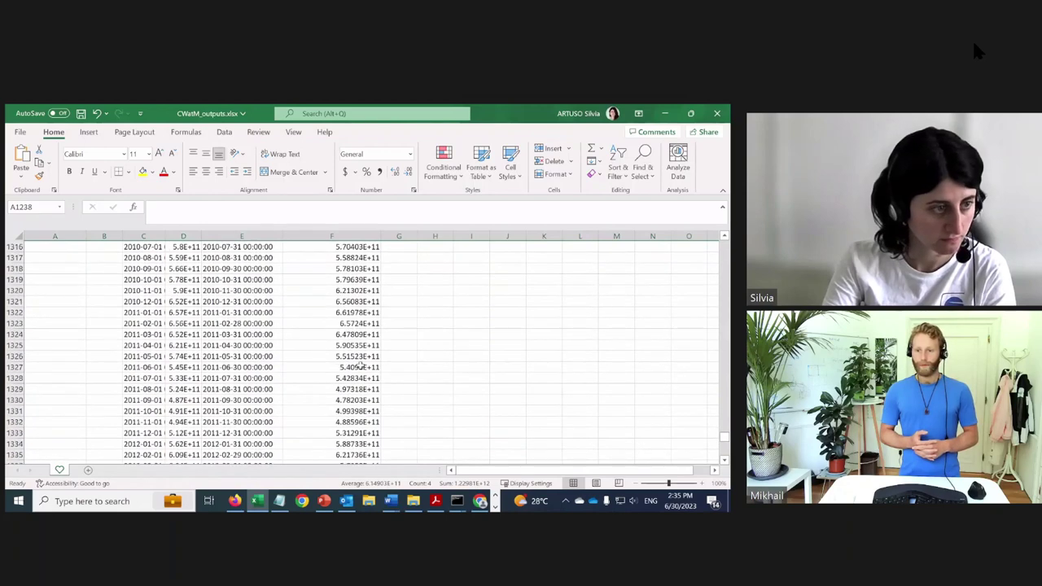
scroll(364, 377, "up", 5)
scroll(364, 377, "up", 1)
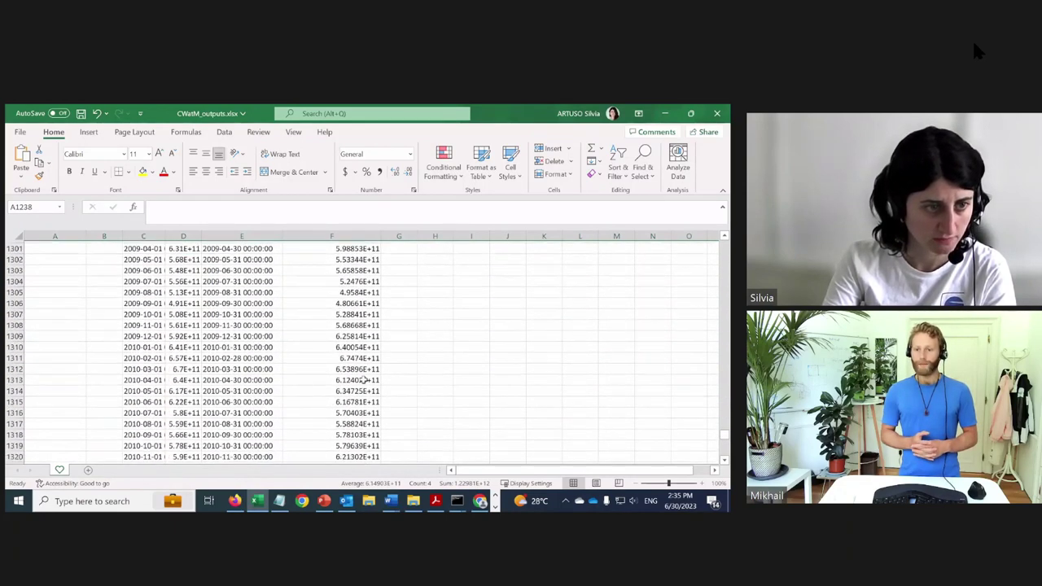
left_click(288, 333)
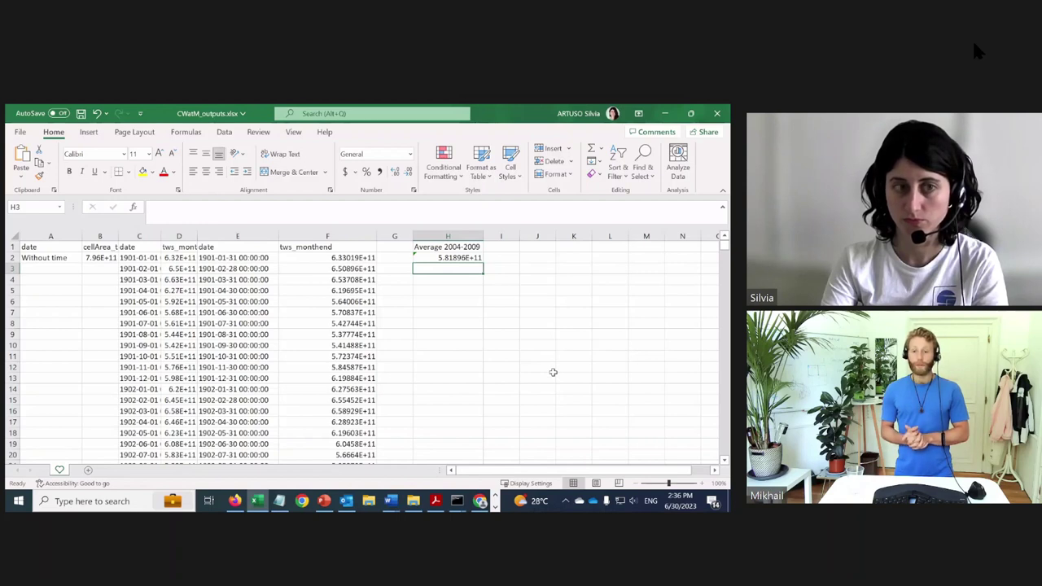
Delete columns A to E from the worksheet
left_click_drag(49, 236, 228, 237)
right_click(231, 236)
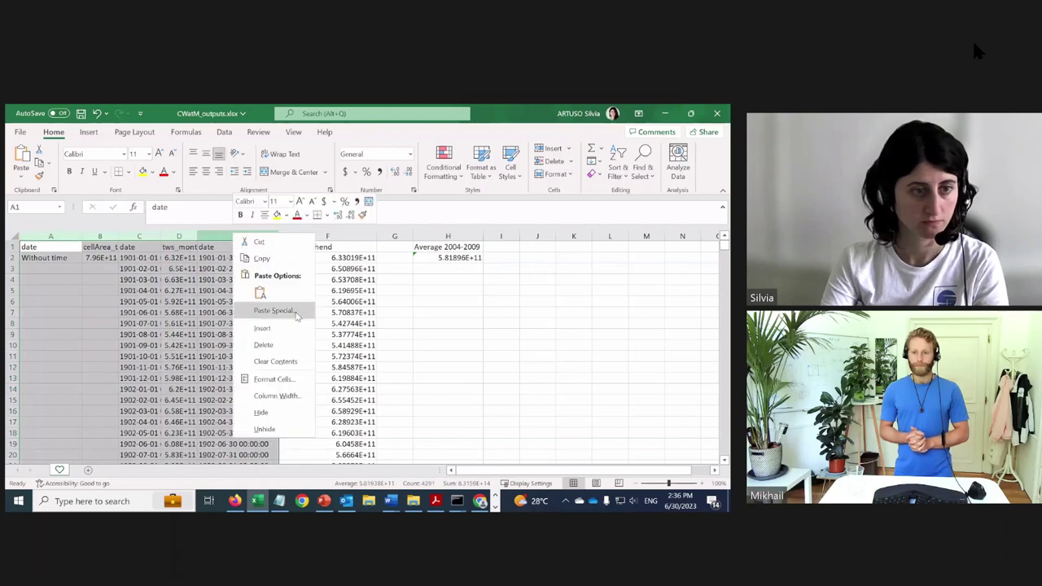
left_click(294, 346)
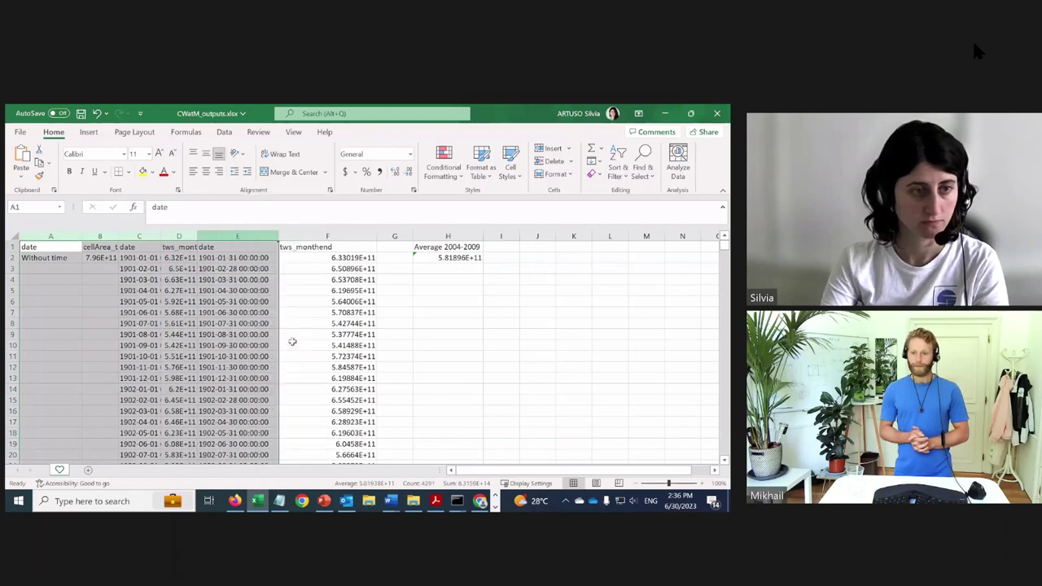
Undo the deletion of columns A to E and delete only columns A to D, keeping the month-end dates
left_click(277, 334)
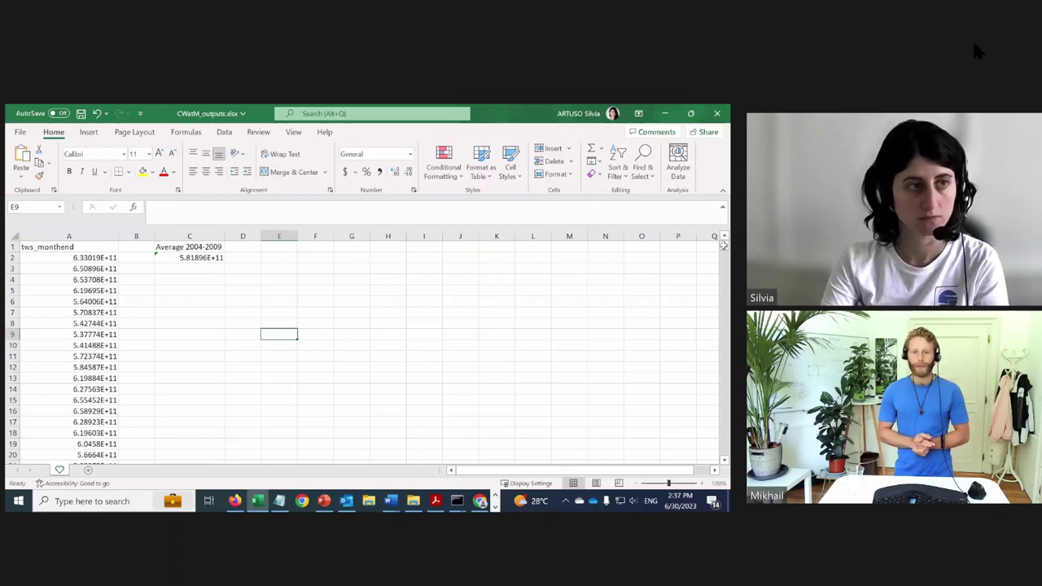
left_click(96, 113)
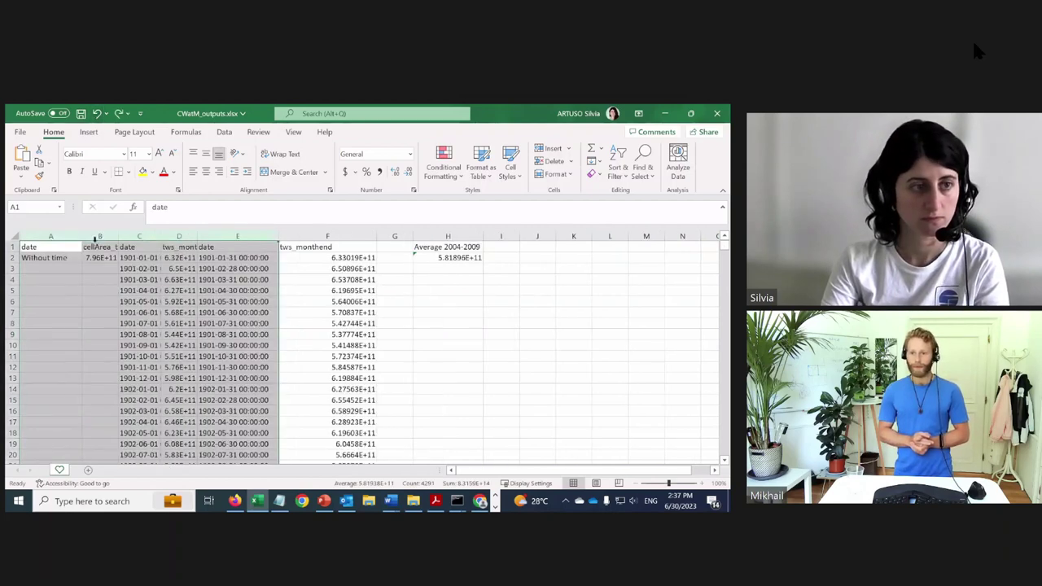
left_click_drag(50, 236, 179, 236)
right_click(182, 238)
left_click(232, 346)
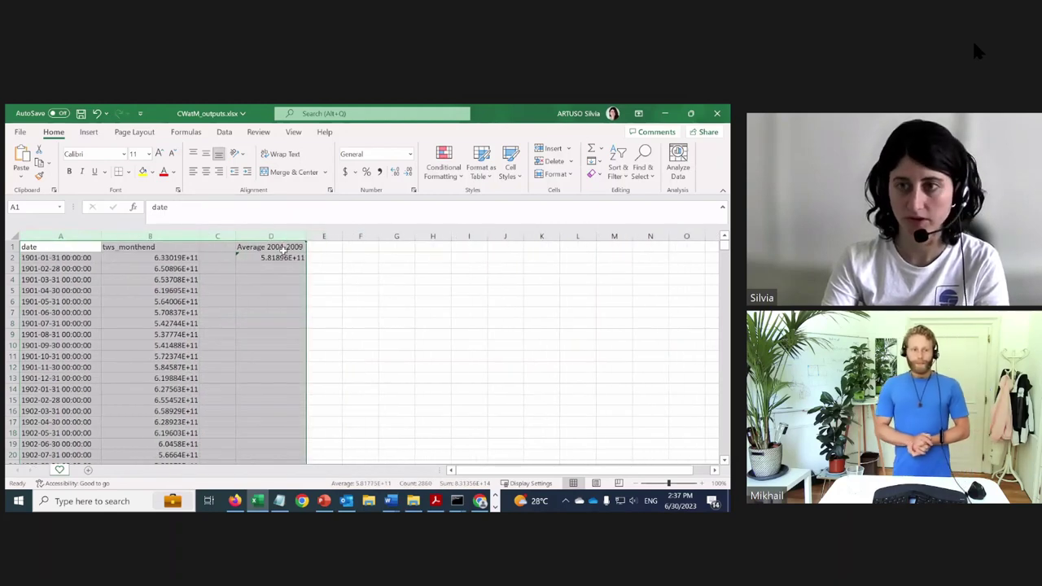
Check the average formula in D2 and look at the last tws_monthend entries down to row 1429
left_click(279, 258)
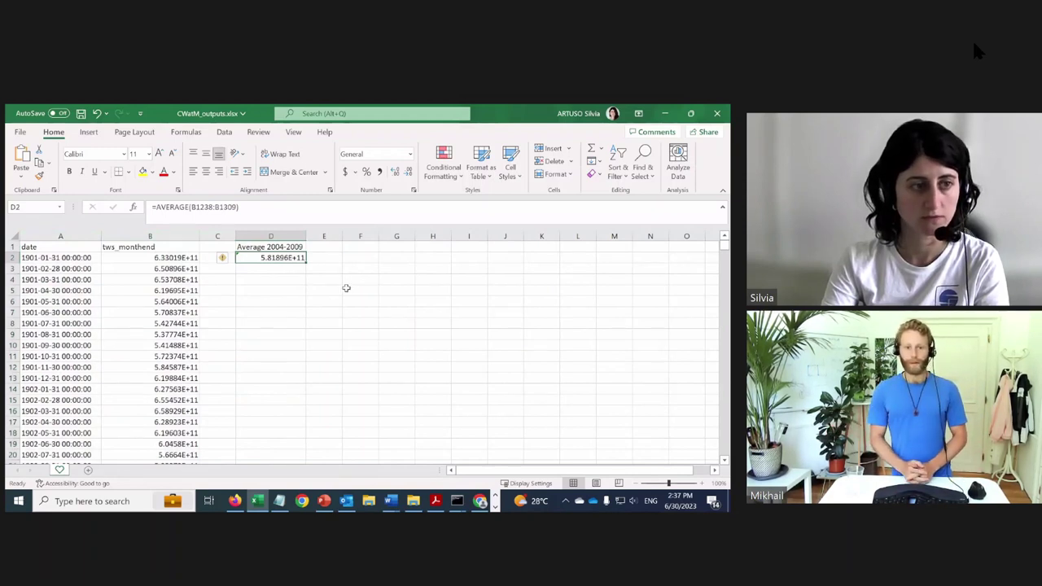
double_click(277, 281)
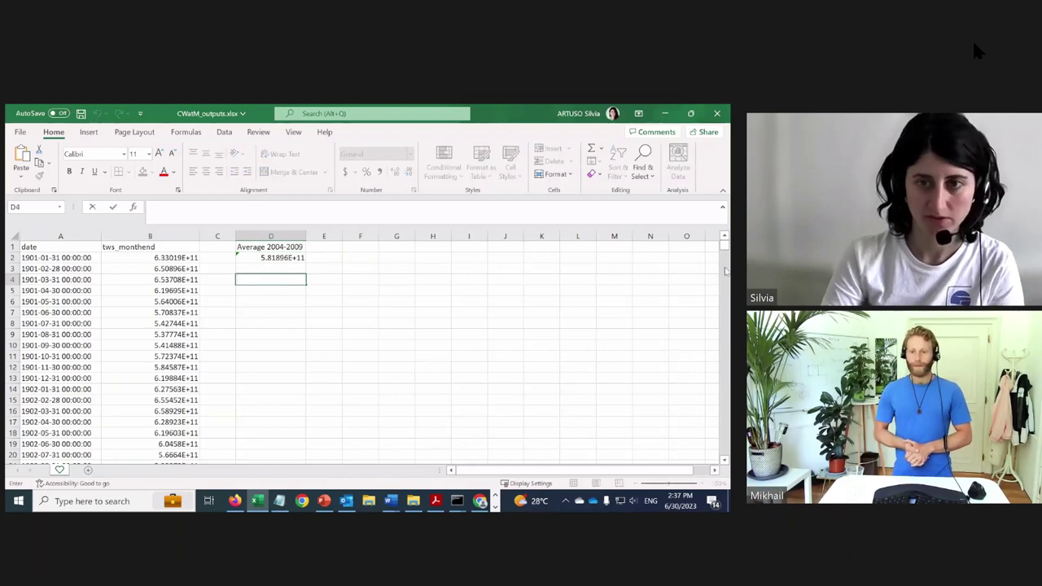
left_click_drag(728, 266, 712, 461)
scroll(257, 396, "down", 7)
left_click(173, 422)
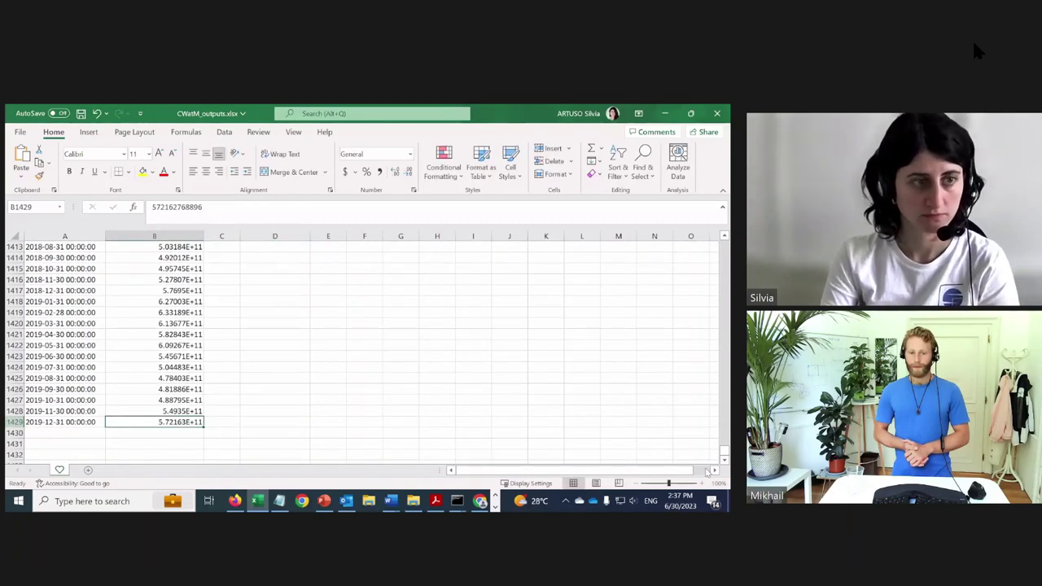
left_click_drag(724, 452, 723, 244)
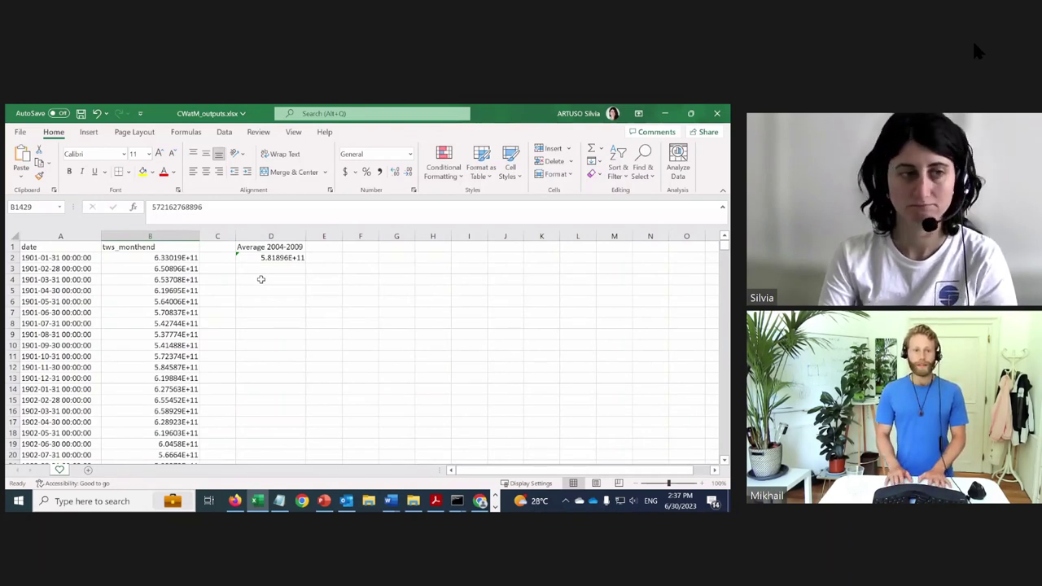
Enter the heading Total water storage-average in C1 and widen column C to fit it
left_click(218, 236)
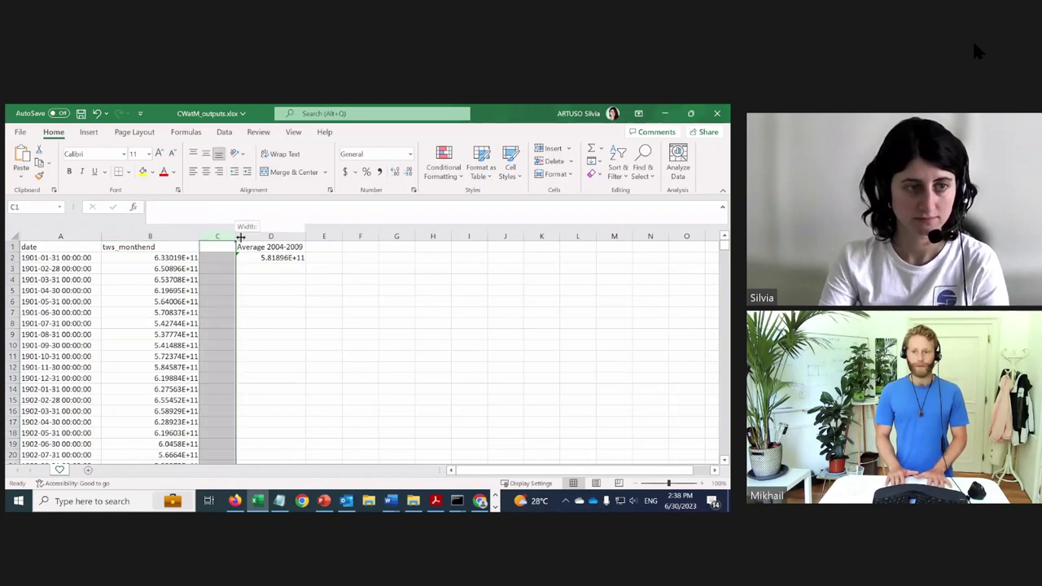
left_click_drag(241, 237, 283, 236)
left_click(247, 245)
type("Total")
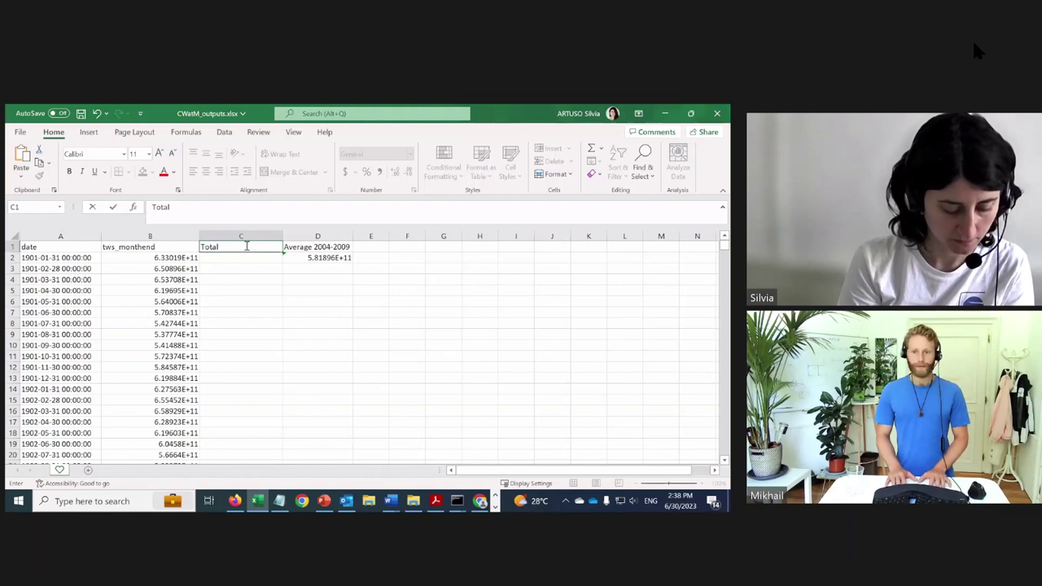
type(" vat")
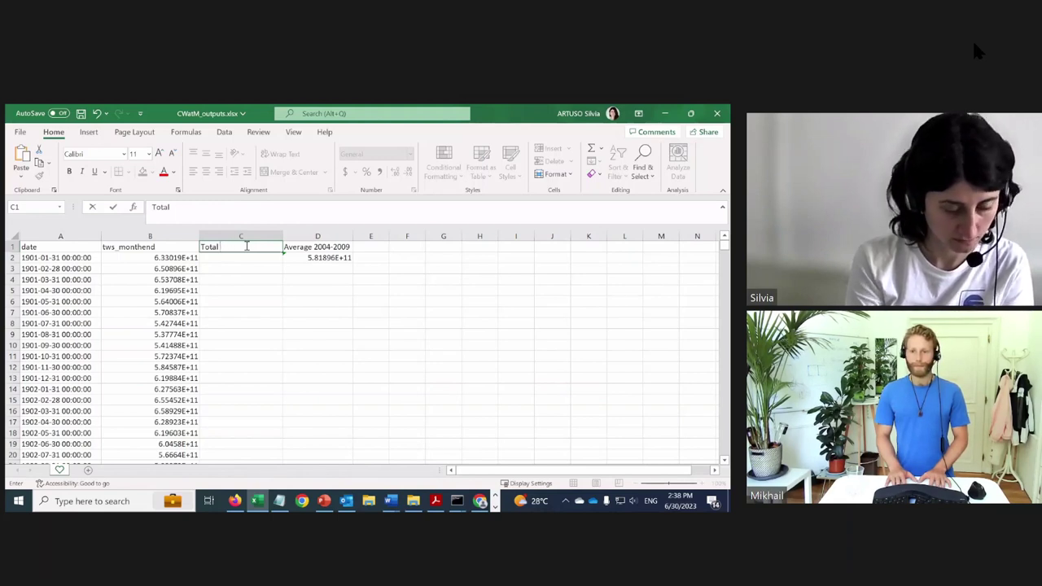
type("water st")
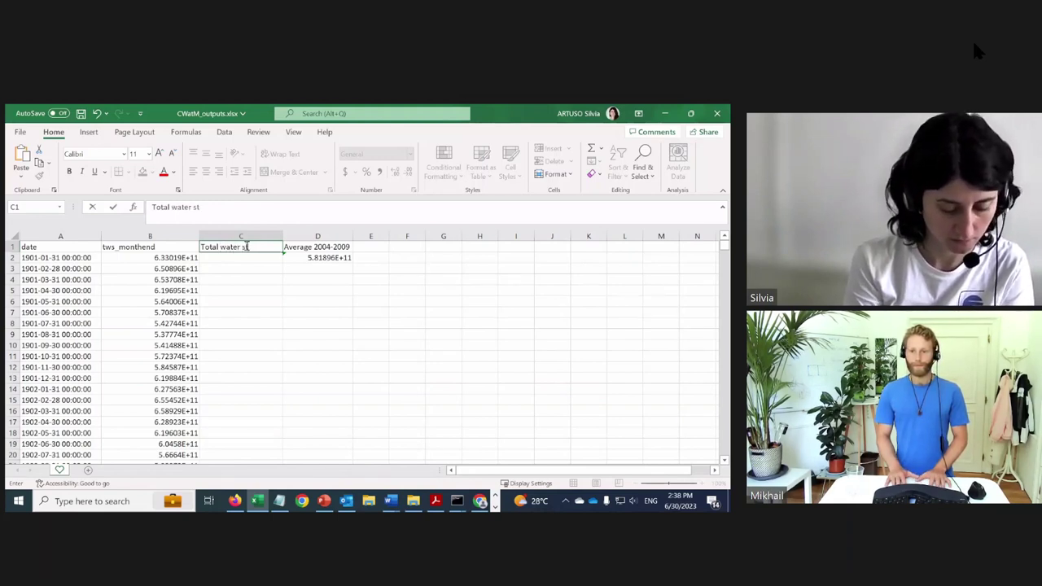
type("orage")
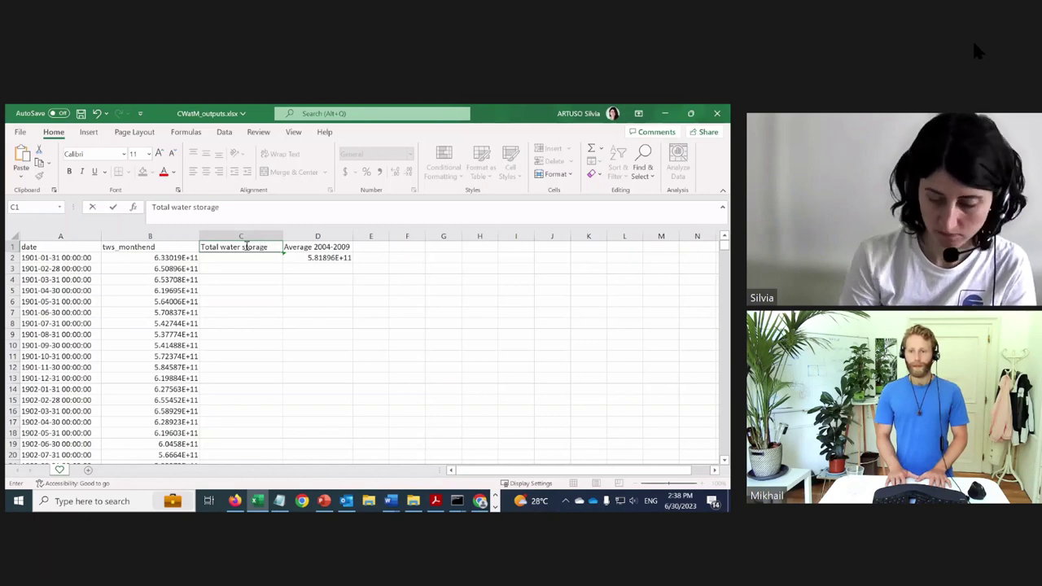
type("-averag")
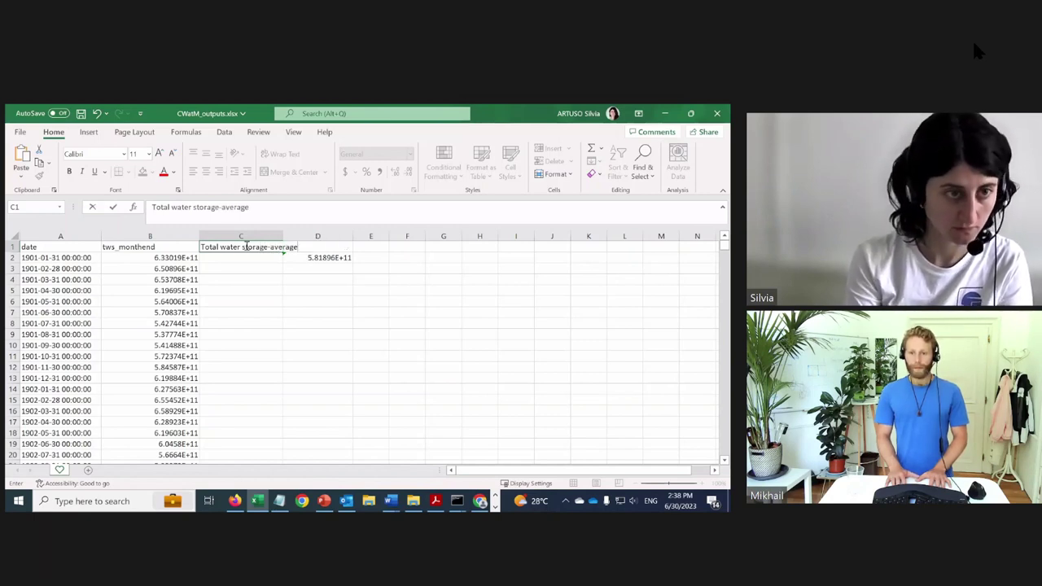
type("e")
left_click(273, 279)
left_click_drag(283, 235, 303, 235)
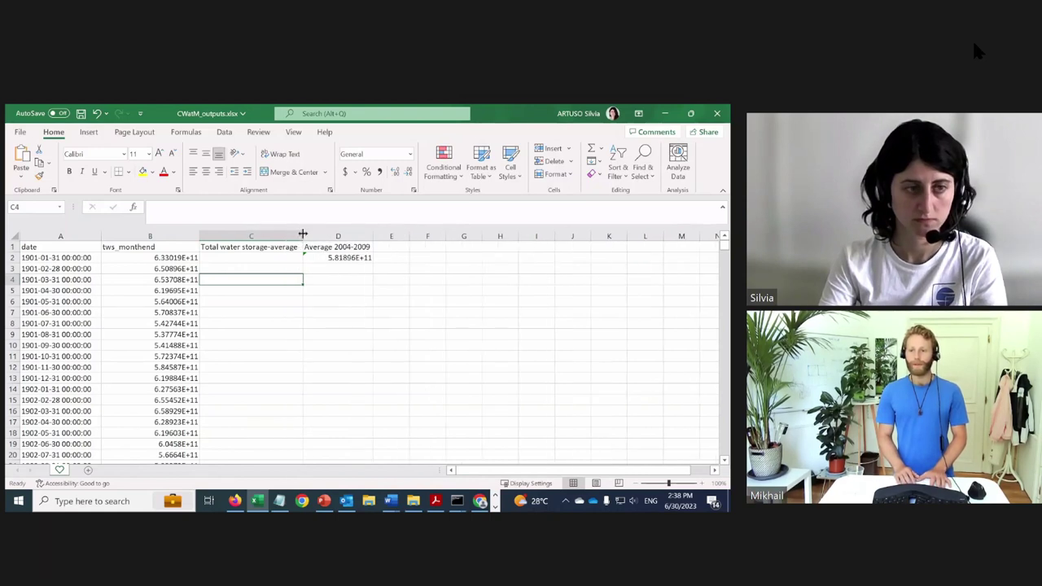
Enter the formula =B2-D2 in C2 to subtract the 2004-2009 average from the first tws_monthend value
double_click(279, 257)
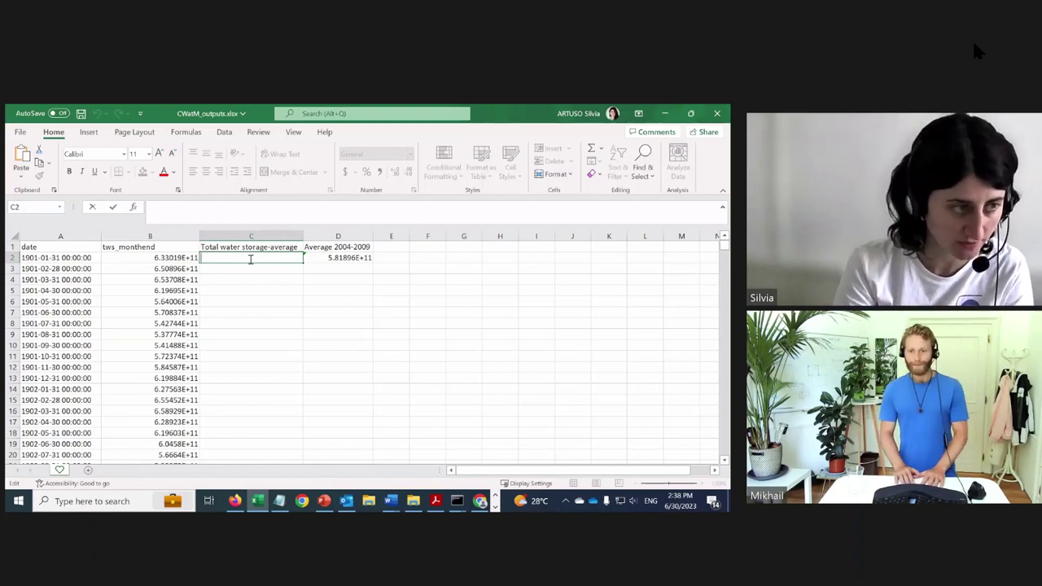
type("+")
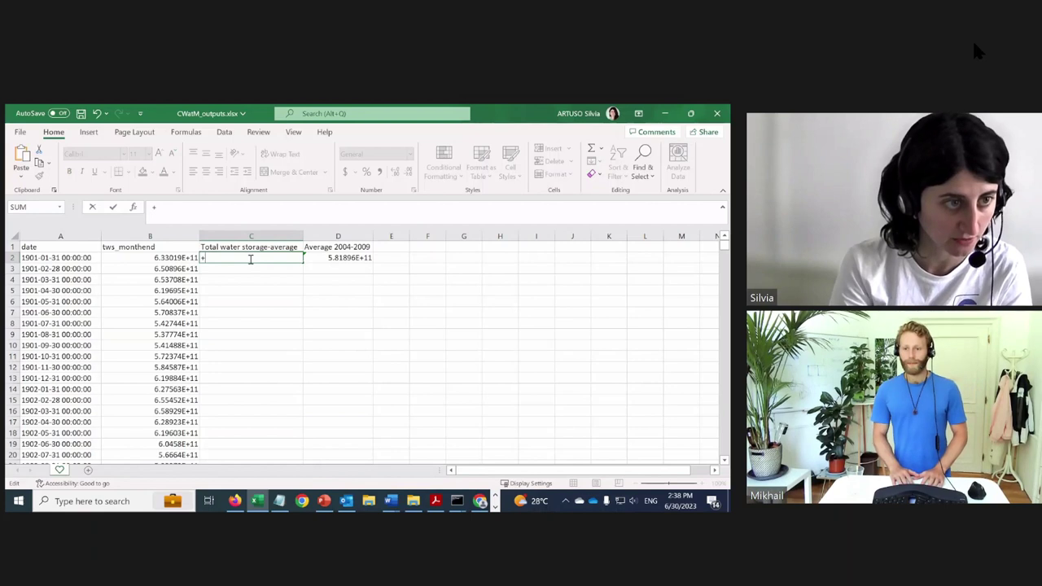
key("BackSpace")
type("=")
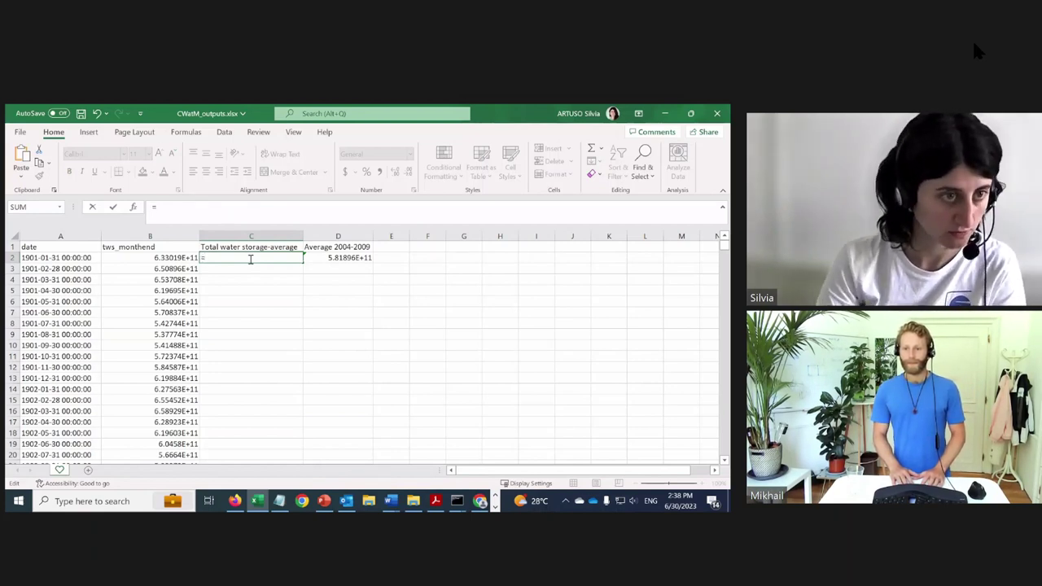
left_click(140, 259)
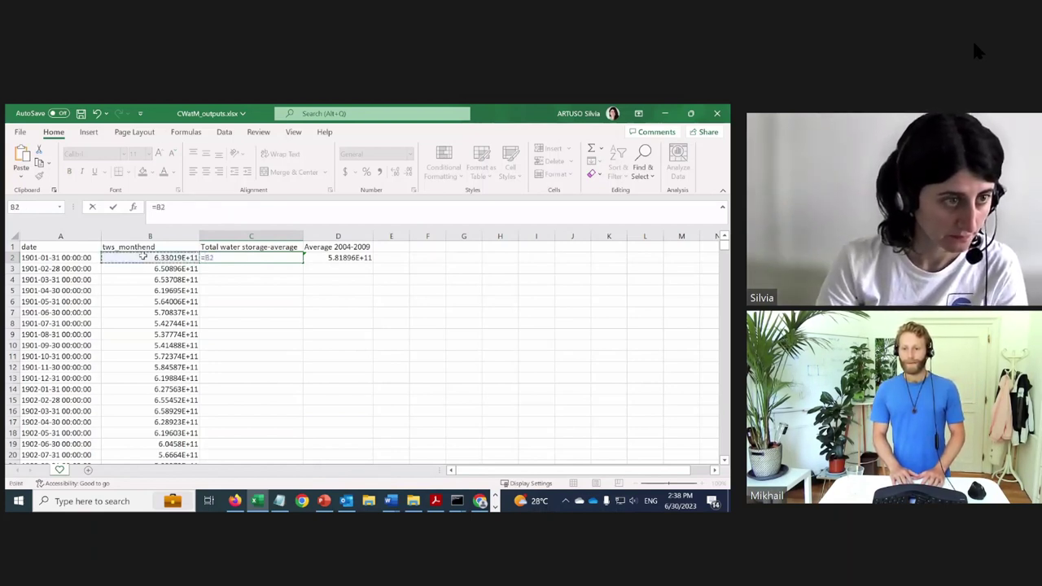
type("-")
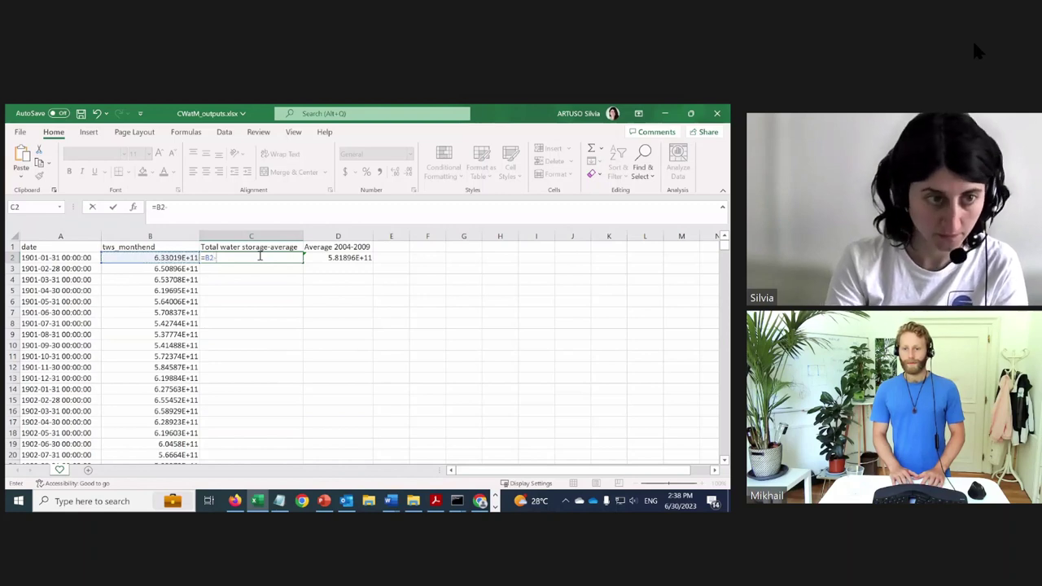
left_click(350, 257)
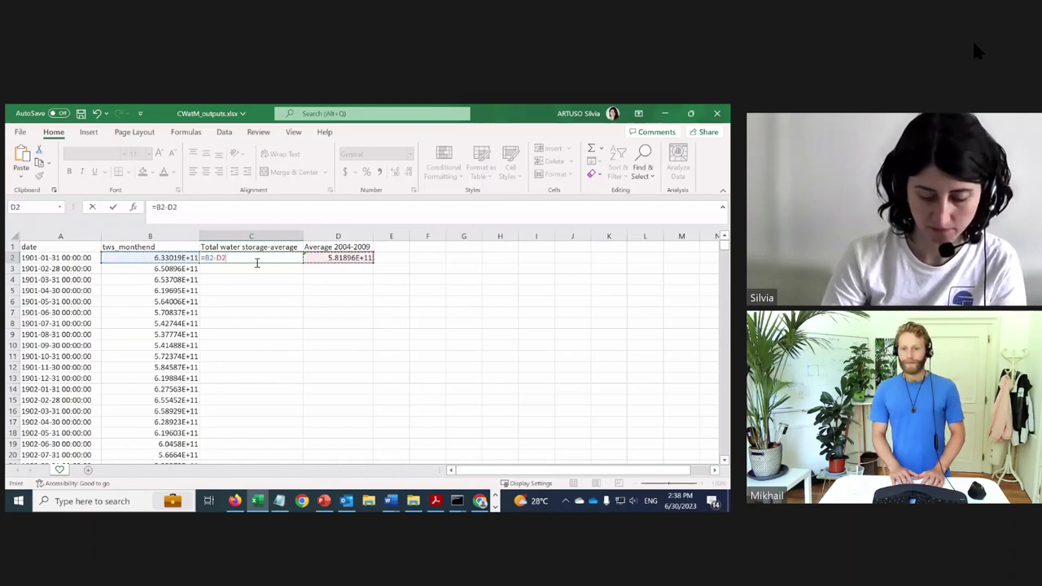
key("Return")
Make the average reference in the C2 formula absolute so that it reads =B2-$D$2
left_click(269, 259)
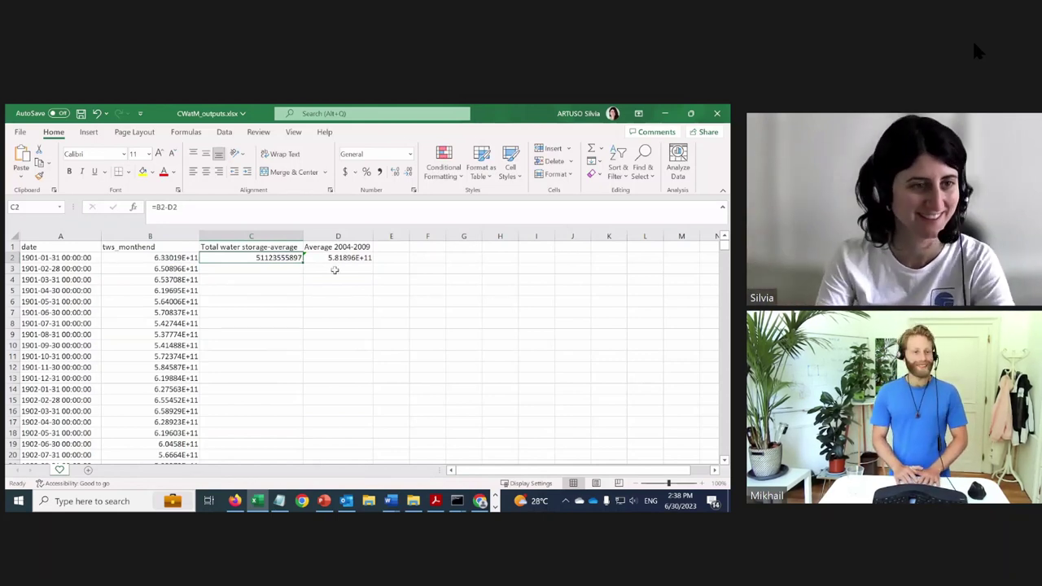
mouse_move(301, 259)
left_mouse_down()
mouse_move(281, 312)
mouse_move(285, 256)
left_mouse_up()
left_click(202, 210)
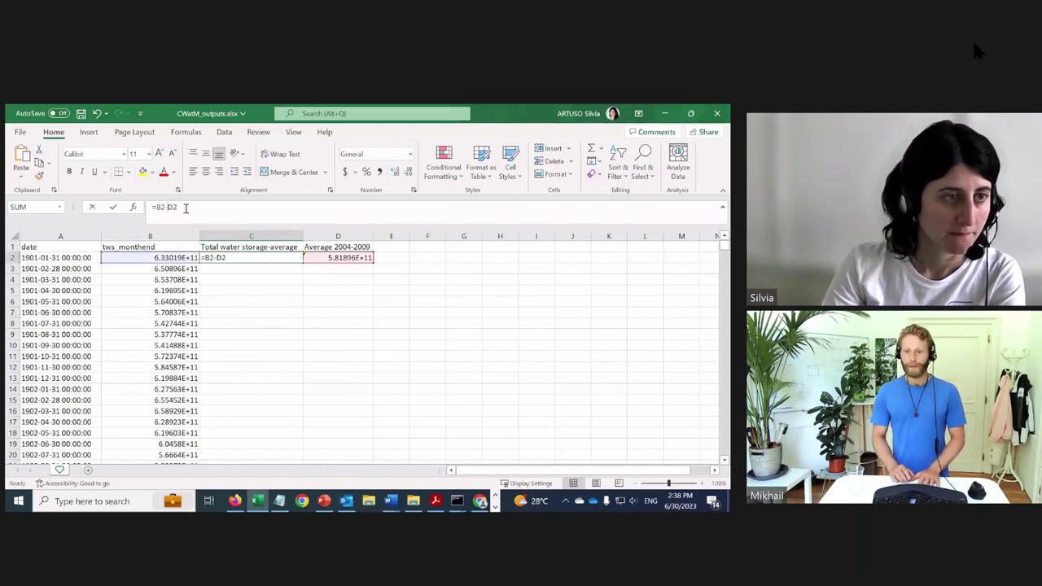
key("Left")
key("Left")
type("$")
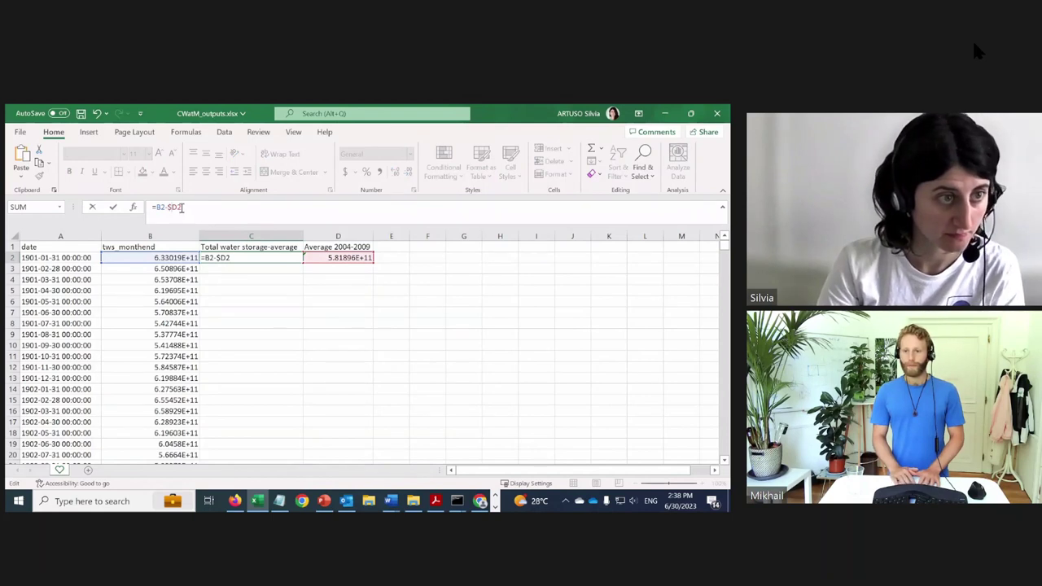
key("Right")
type("$")
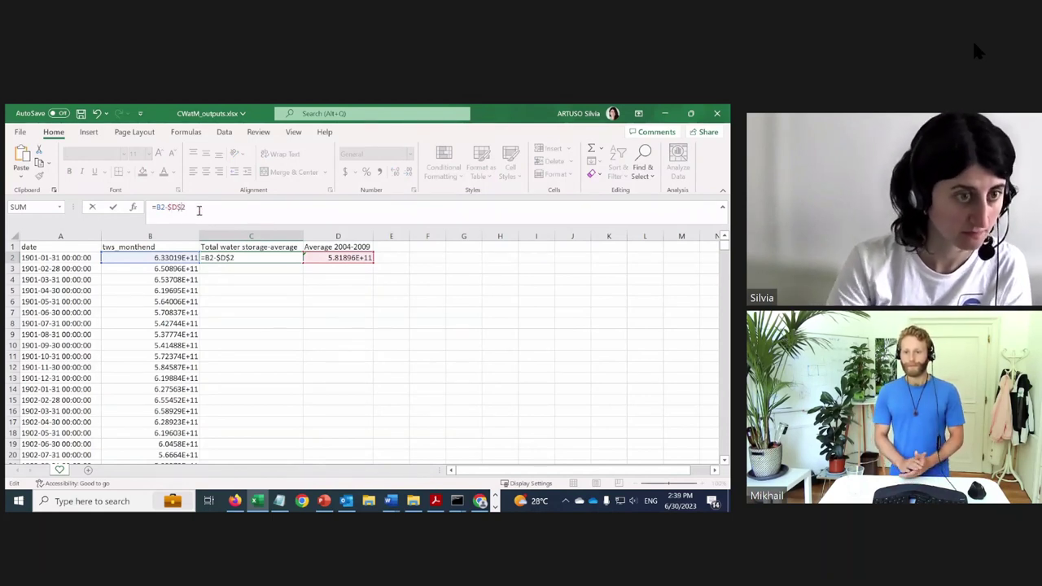
left_click(233, 303)
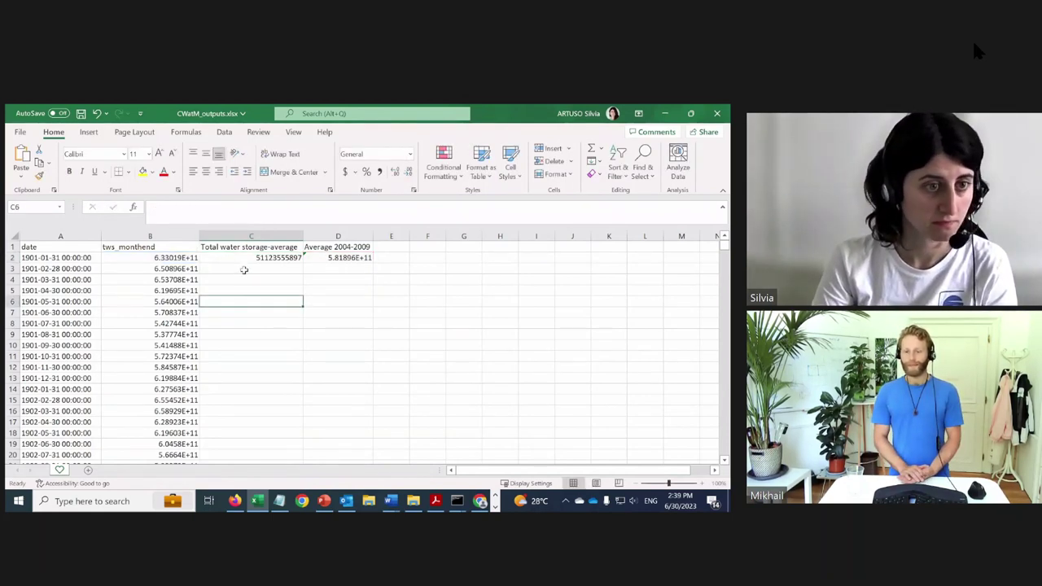
Fill the C2 formula down column C to the last monthly record in row 1429
left_click(244, 258)
left_click_drag(303, 261, 315, 402)
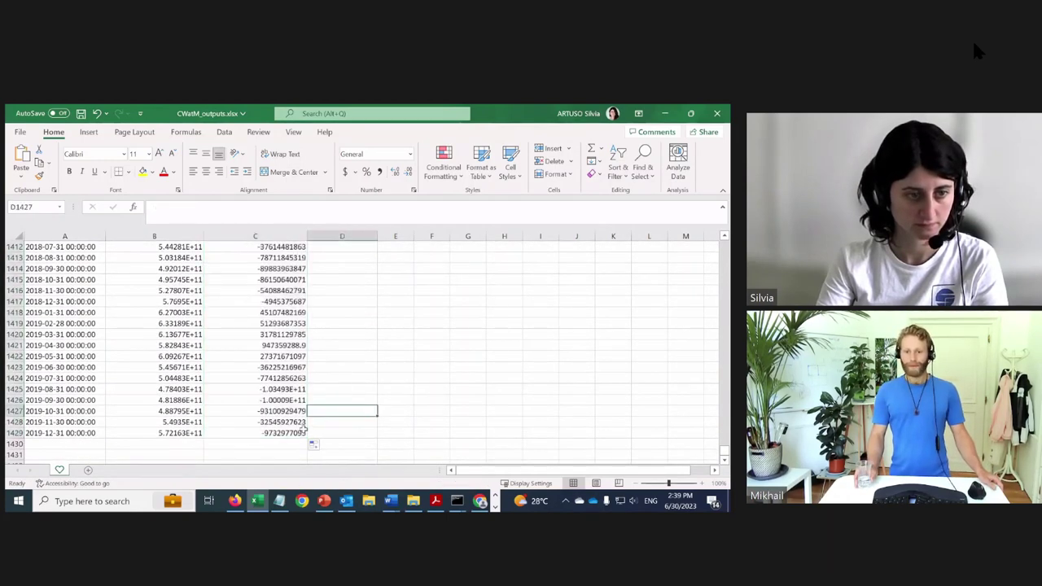
left_click(270, 433)
left_click(352, 420)
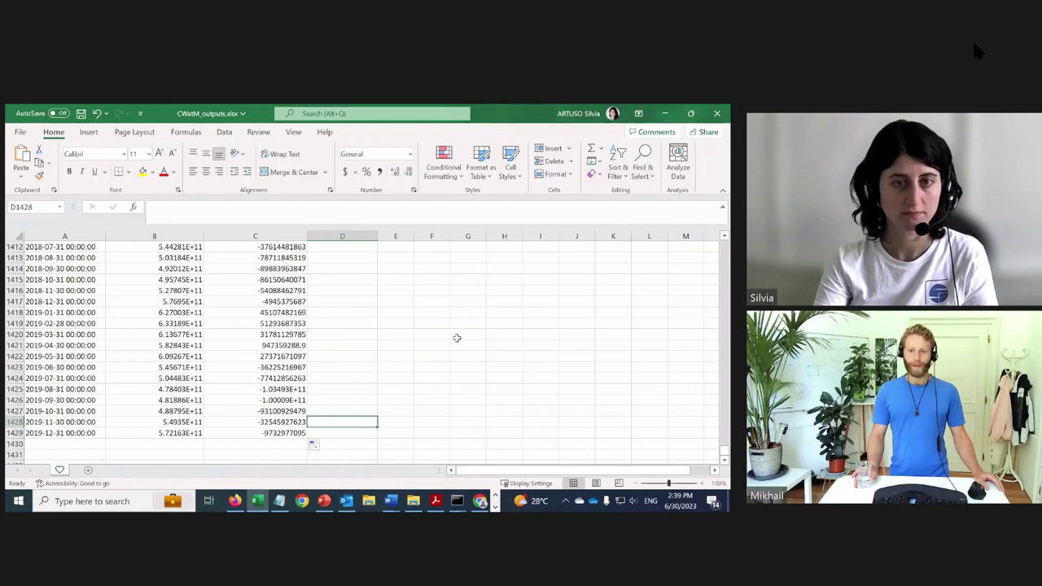
left_click_drag(723, 450, 719, 230)
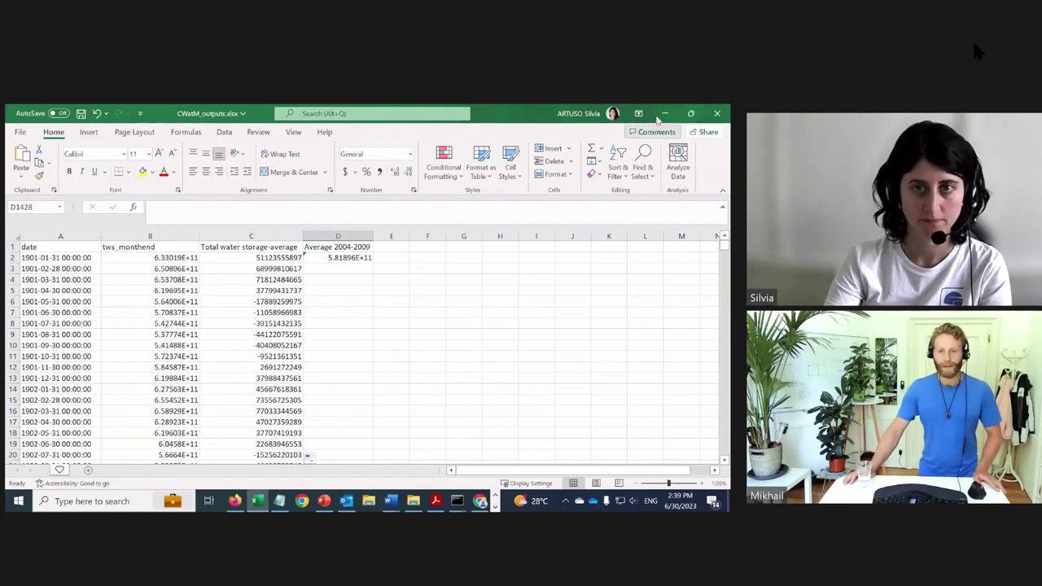
double_click(391, 246)
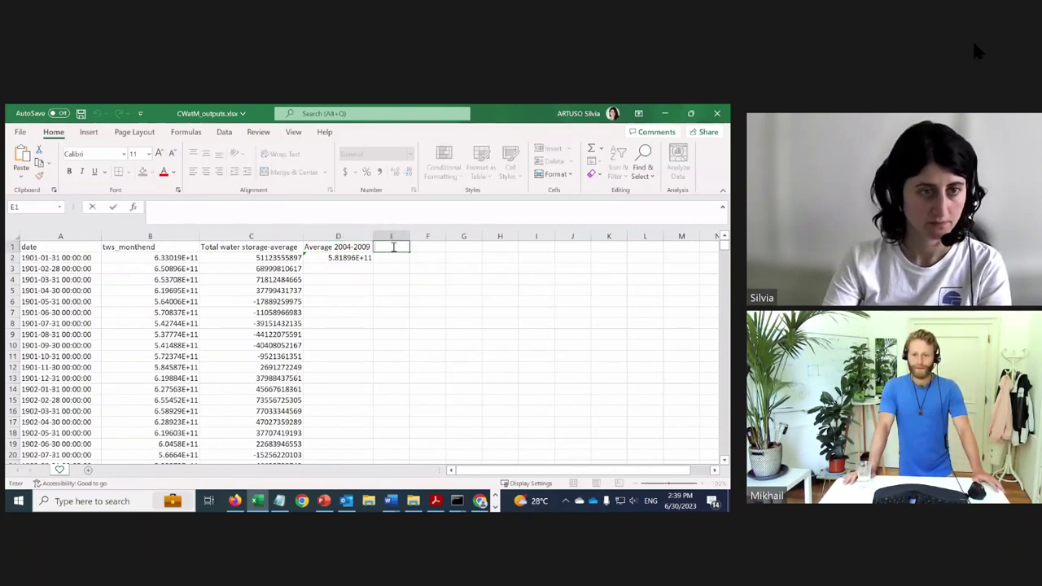
type("Grac")
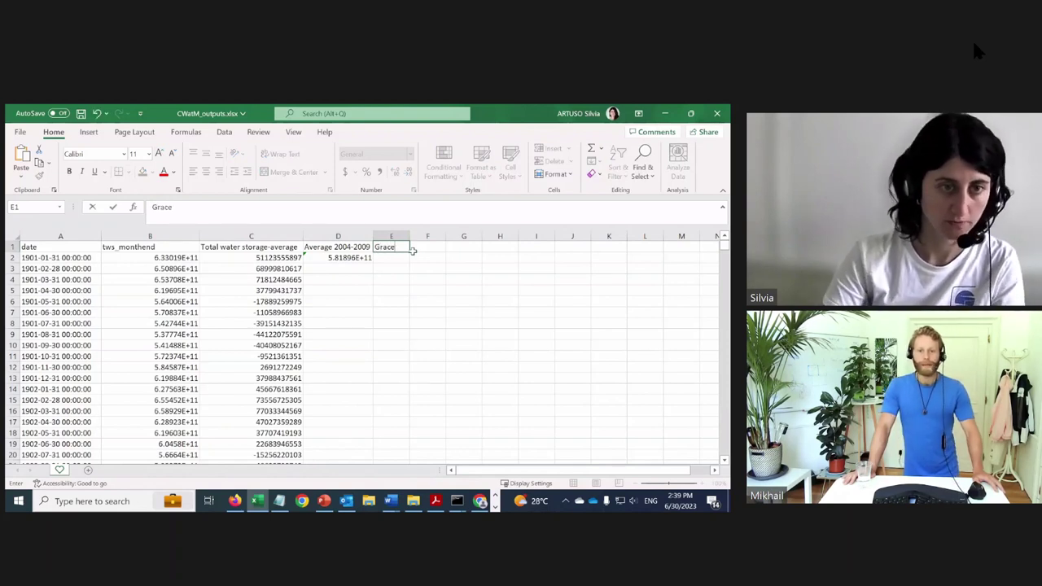
type("e")
key("BackSpace")
key("BackSpace")
key("BackSpace")
key("BackSpace")
key("BackSpace")
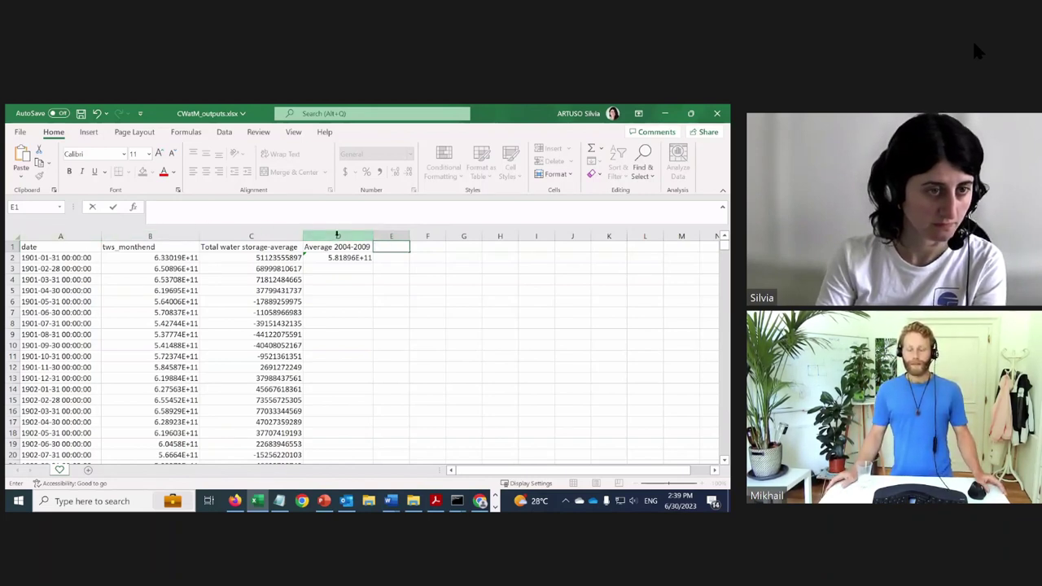
Insert two blank columns between Total water storage-average and Average 2004-2009
key("ctrl+space")
left_click(271, 240)
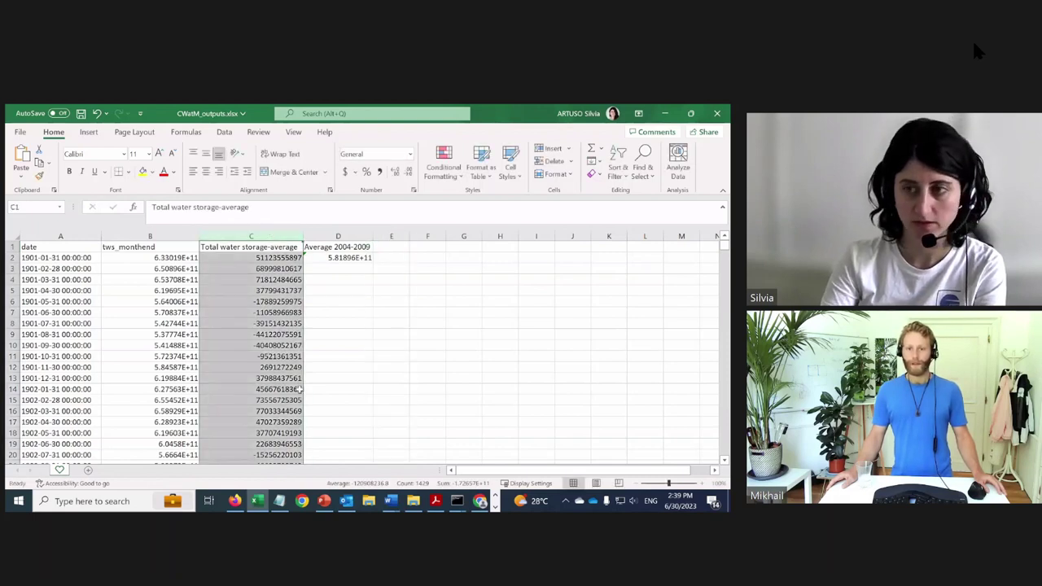
left_click(328, 233)
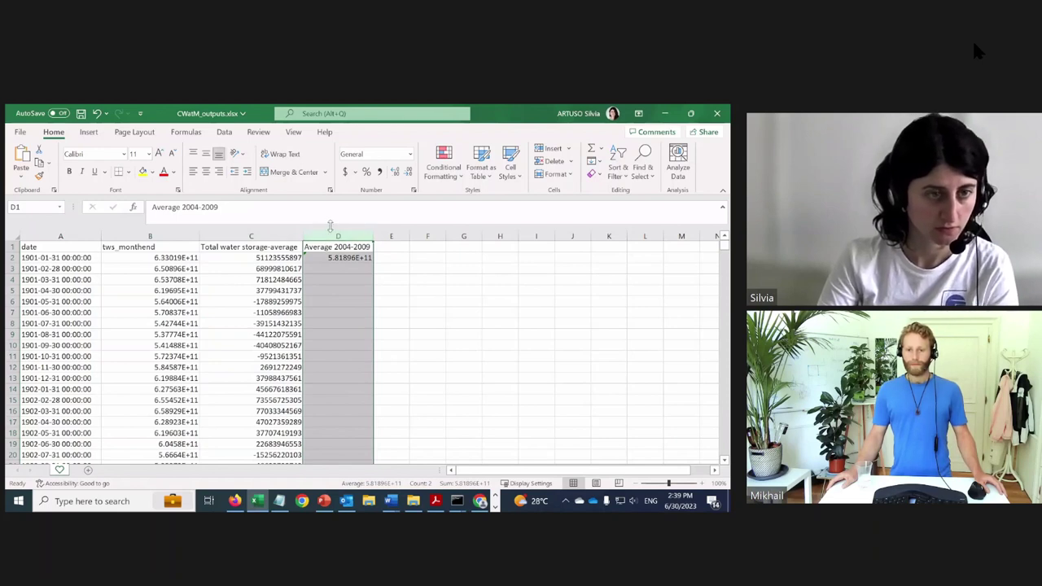
right_click(330, 233)
left_click(375, 330)
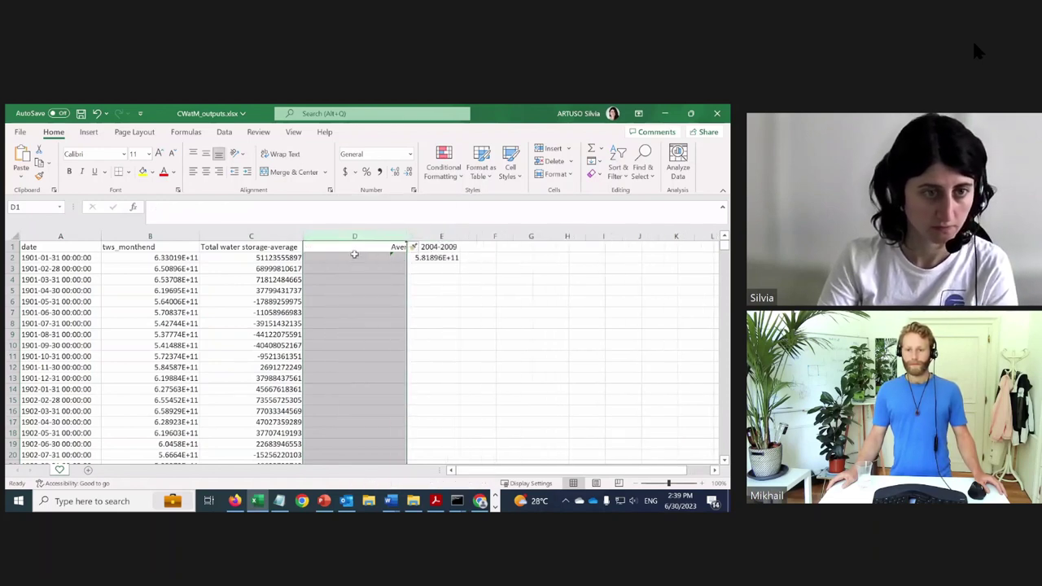
right_click(341, 235)
left_click(371, 333)
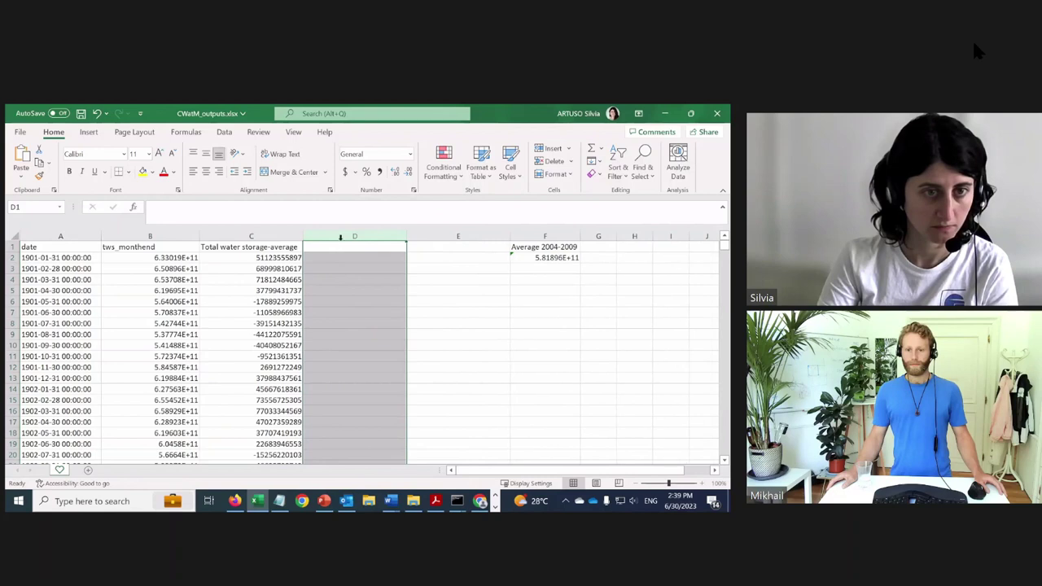
Enter the headers "Grace dates" in D1 and "Grace change in water storage" in E1, and widen column E to fit
left_click(341, 245)
type("G")
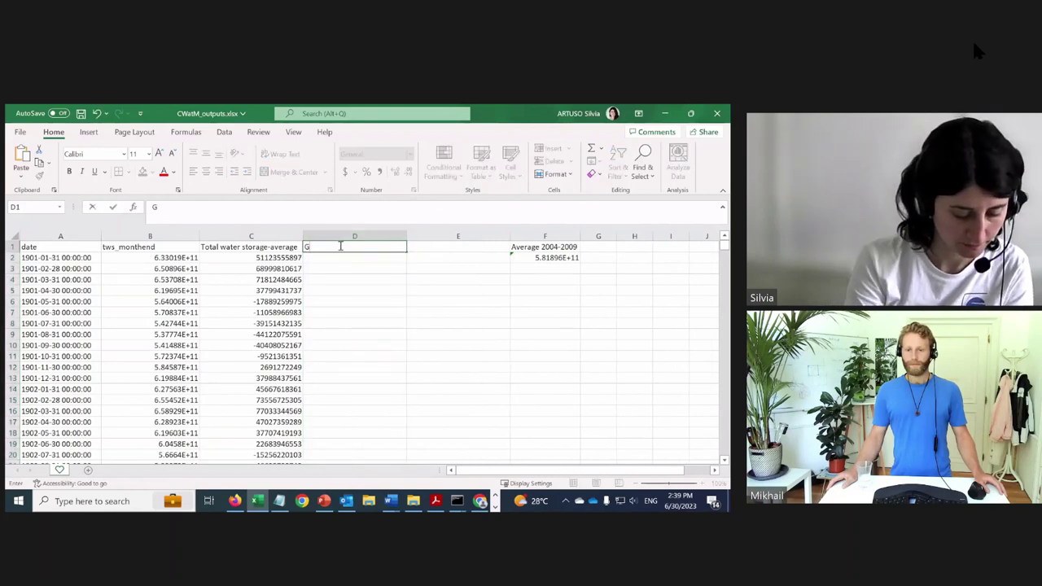
type("race dates")
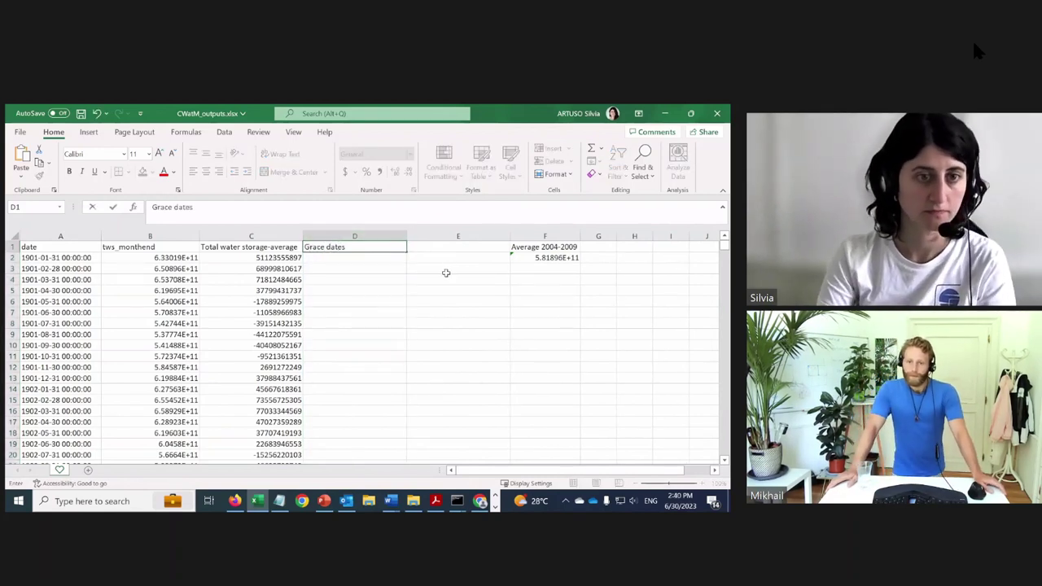
left_click(446, 245)
type("Grace")
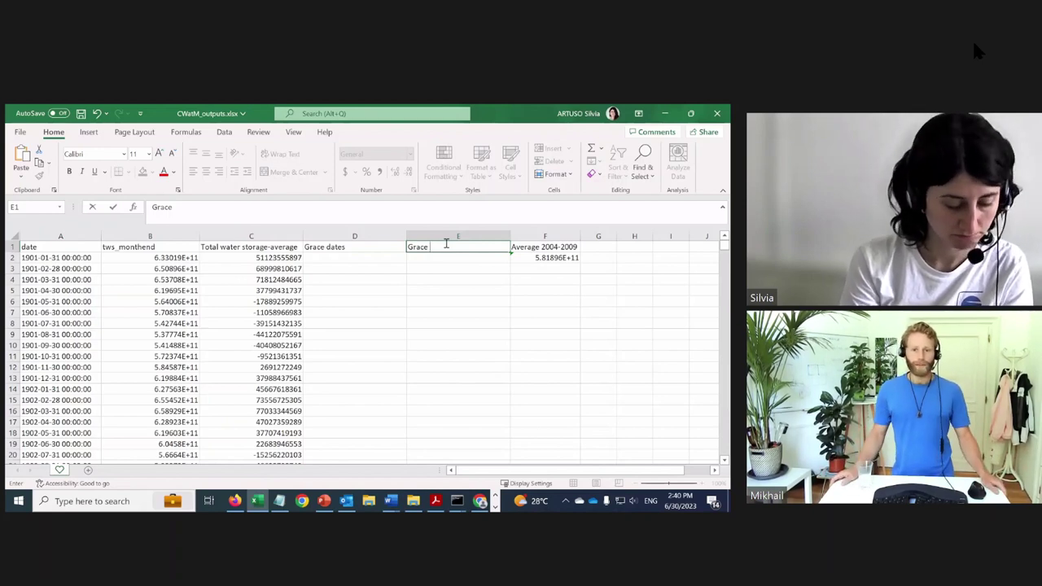
type("change in water sto")
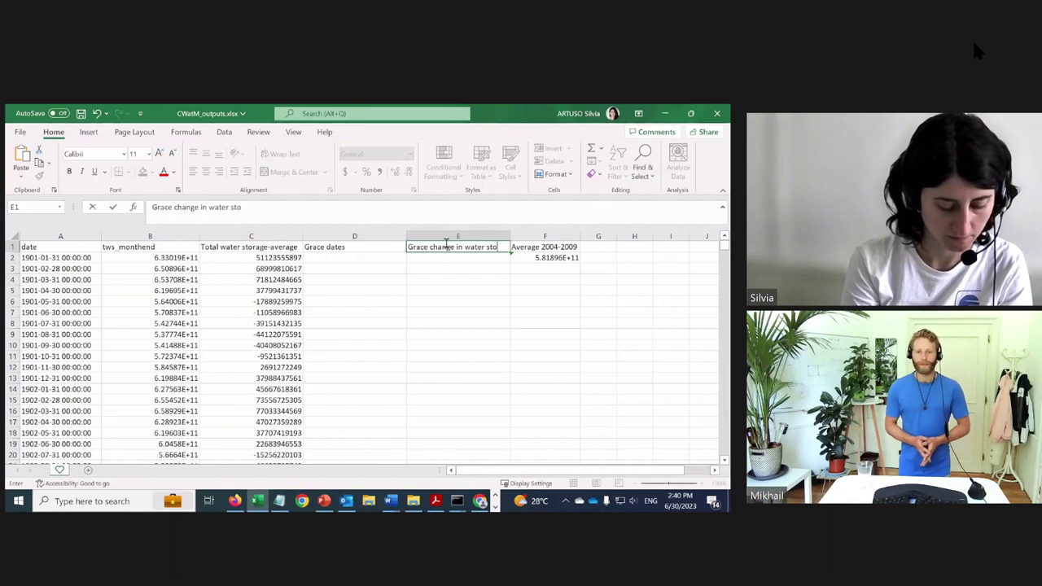
type("rage")
key("Return")
left_click(460, 291)
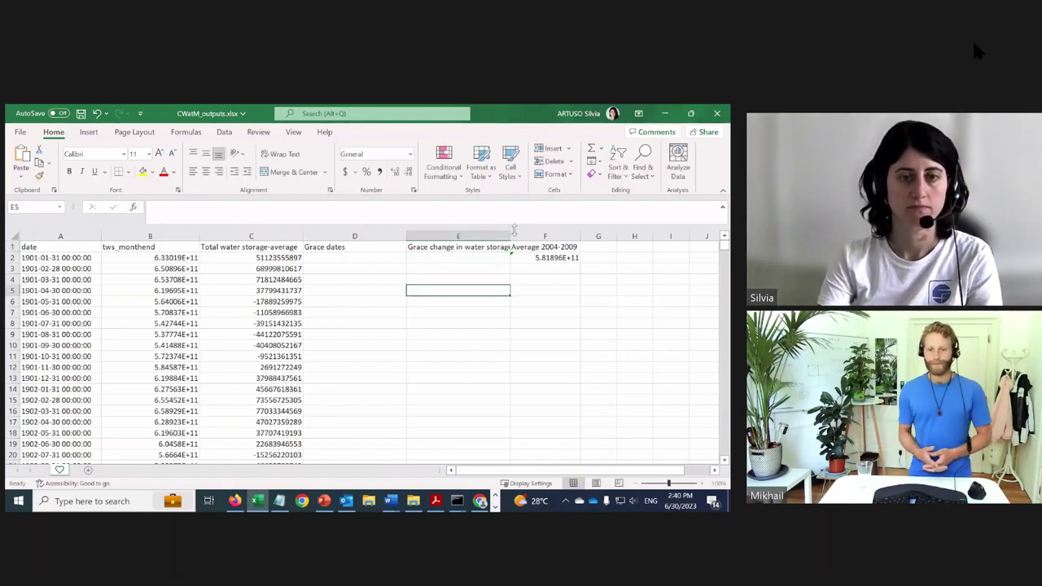
left_click_drag(522, 234, 526, 233)
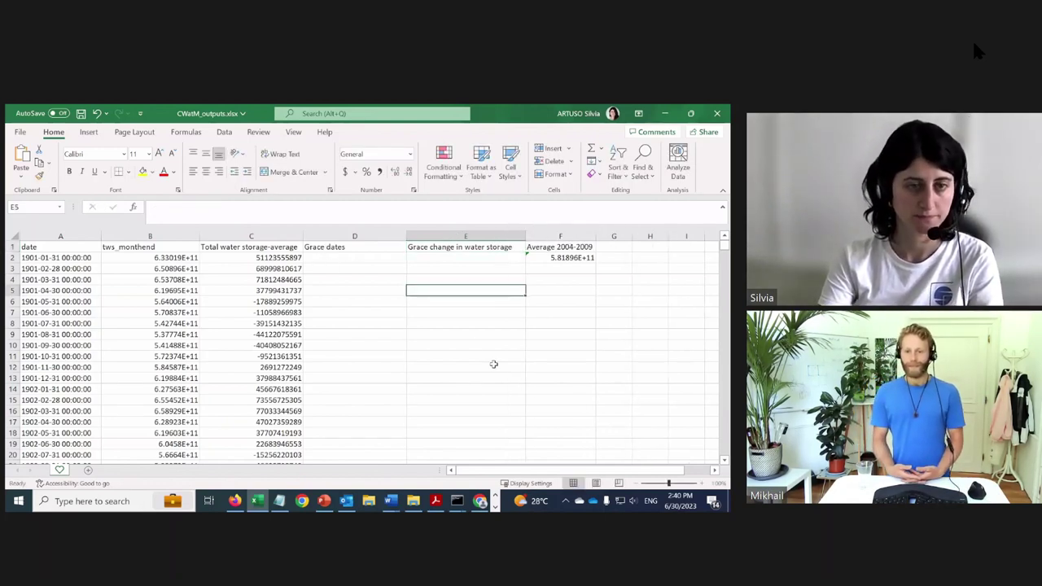
Change "Grace" to uppercase "GRACE" in the D1 and E1 headers
double_click(309, 247)
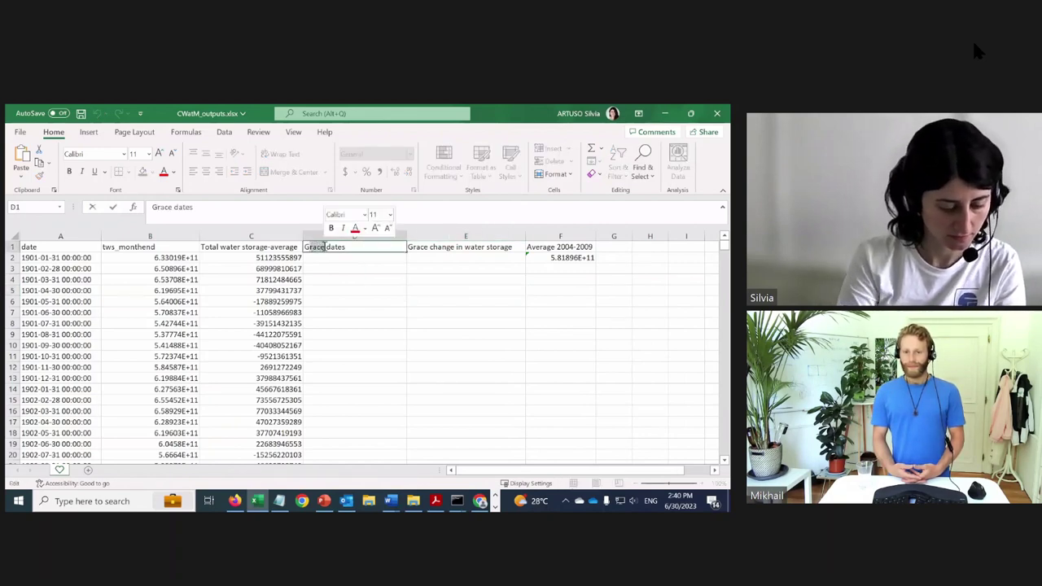
type("GRACE")
left_click(419, 253)
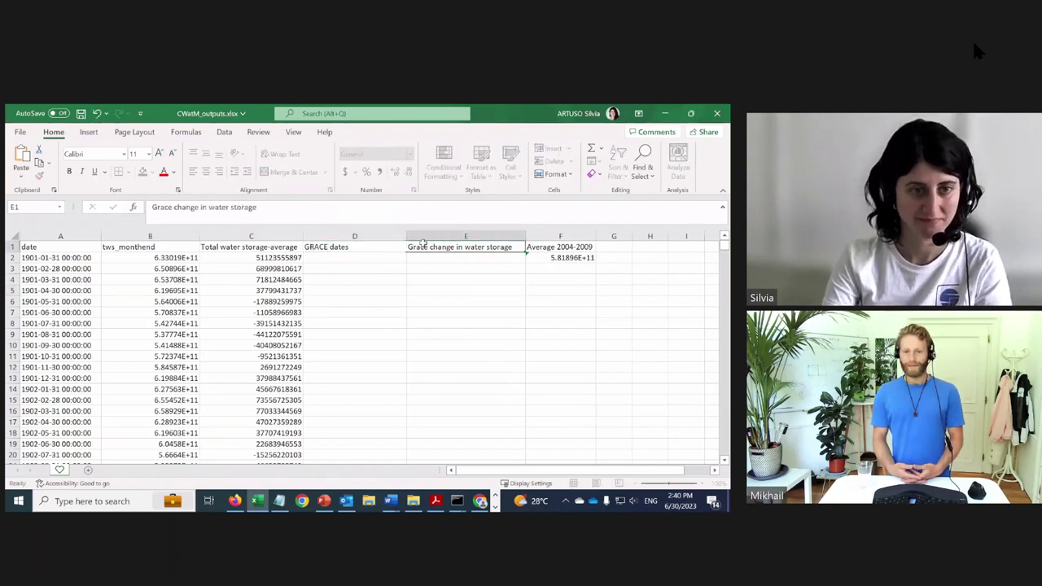
double_click(417, 247)
type("GRACE")
left_click(463, 282)
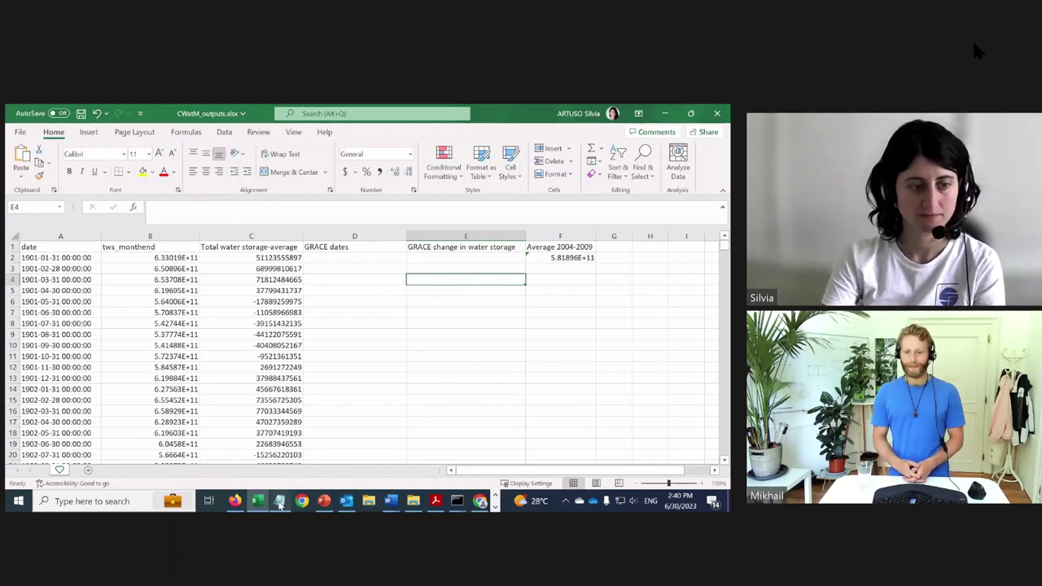
Examine the dates and lwe_thickness columns in ee-chart.csv, then return to the CWatM_outputs workbook
mouse_move(253, 506)
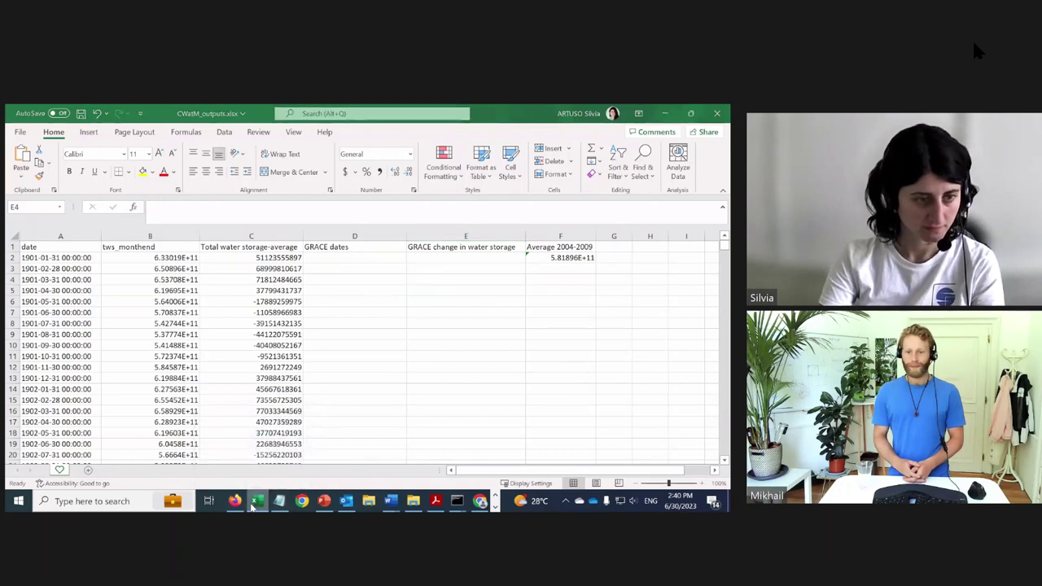
right_click(253, 506)
left_click(264, 232)
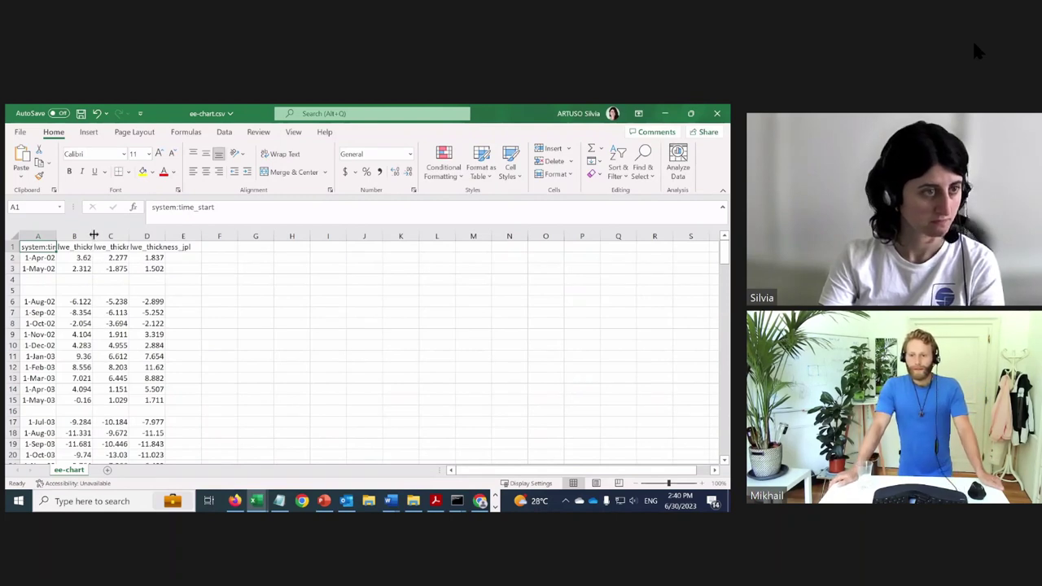
left_click_drag(93, 236, 102, 235)
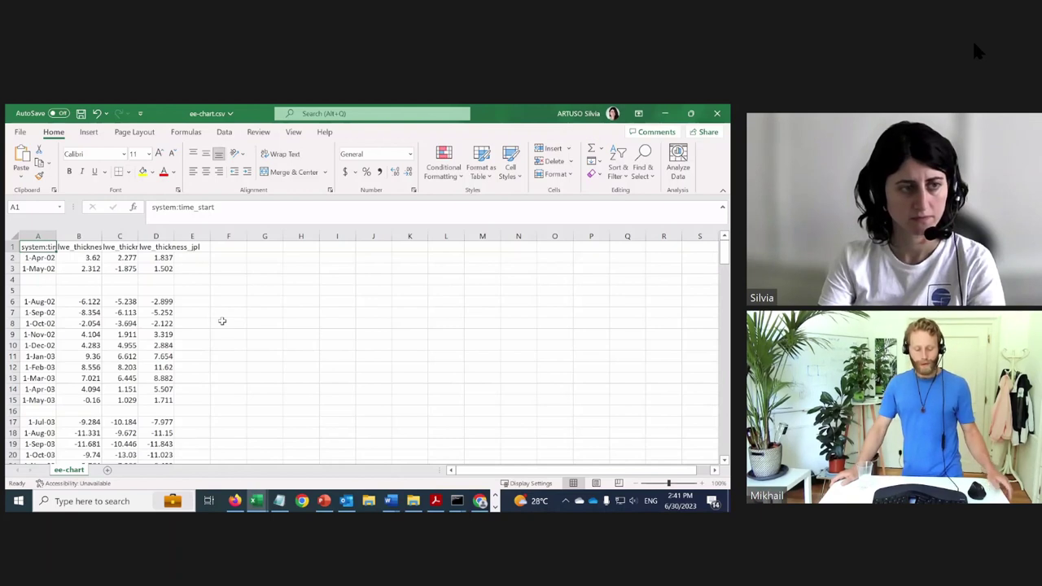
left_click(91, 259)
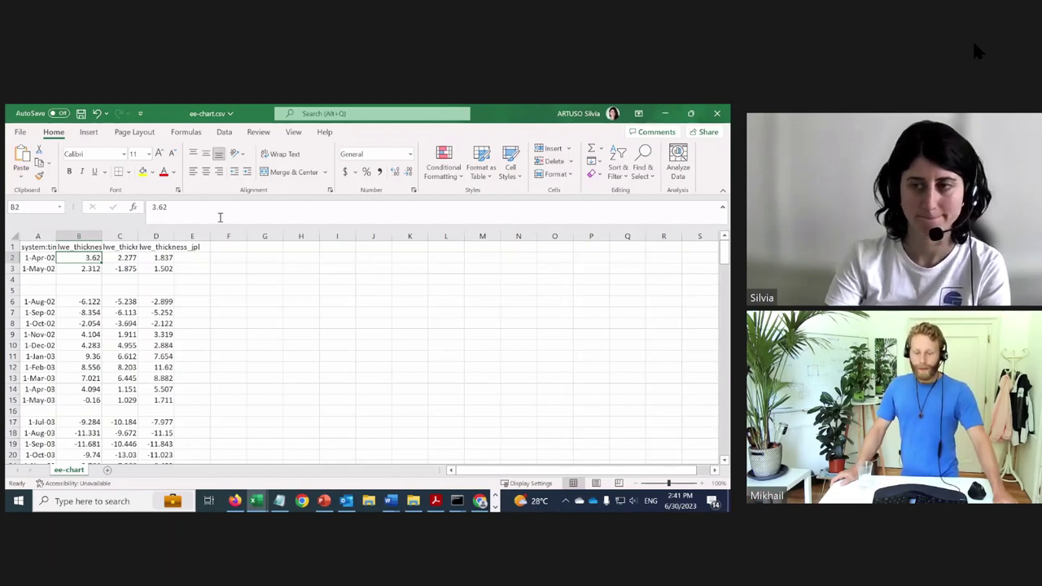
left_click(667, 115)
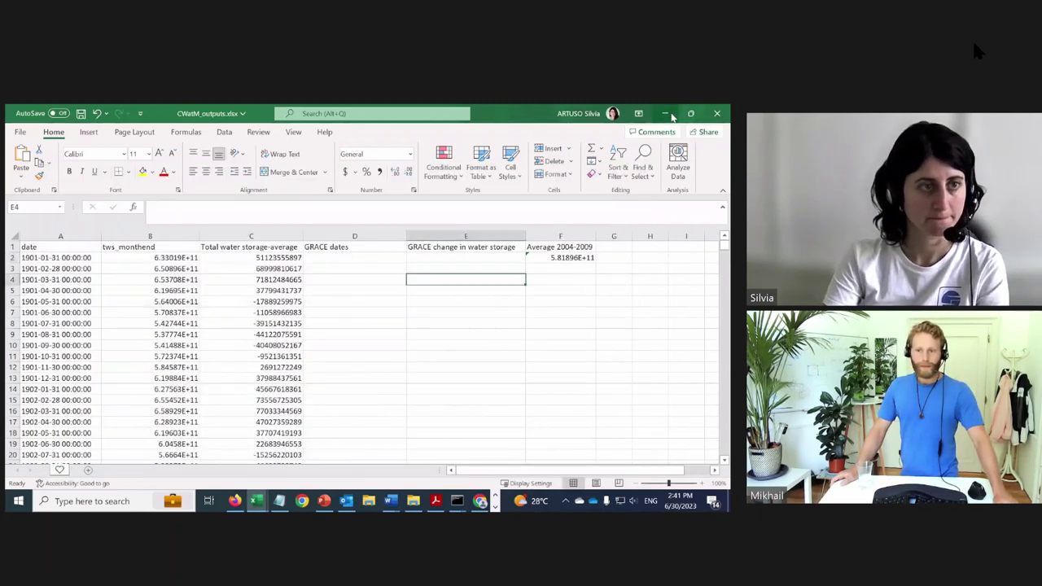
left_click(418, 313)
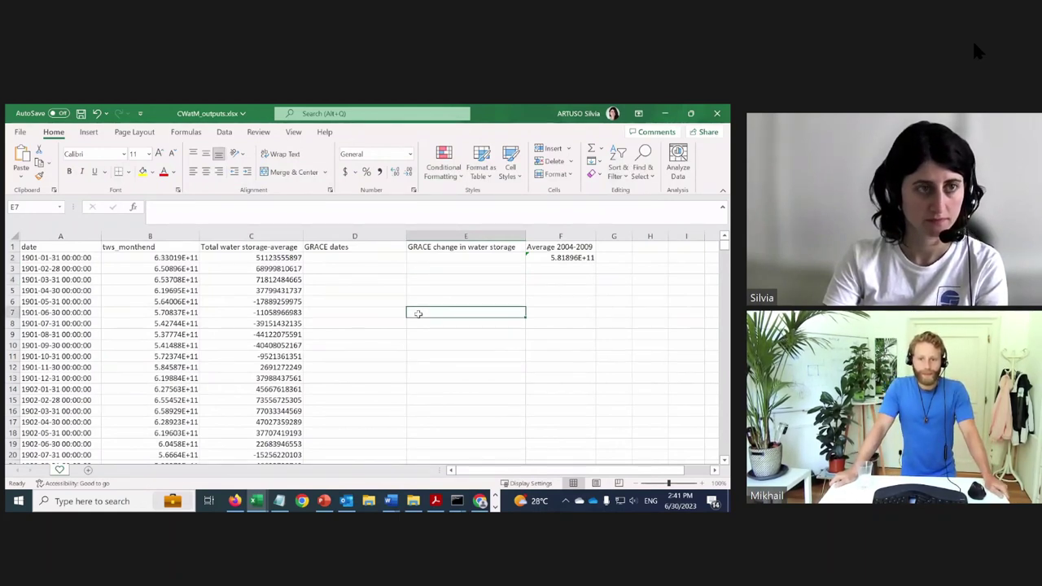
Save a copy of the workbook as CWatM_outputs_GRACEcomp in the Outputs folder
left_click(19, 132)
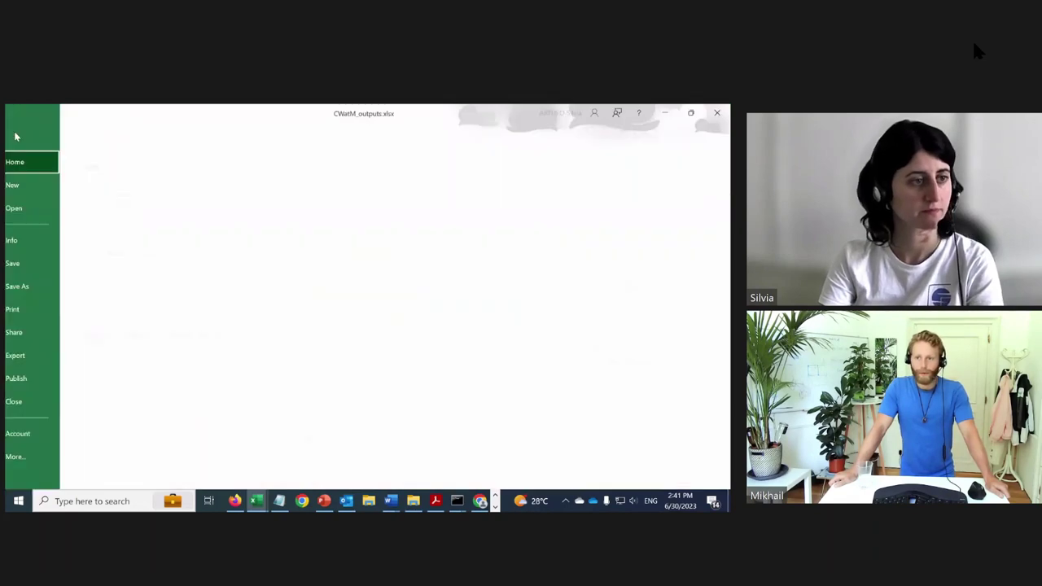
left_click(45, 287)
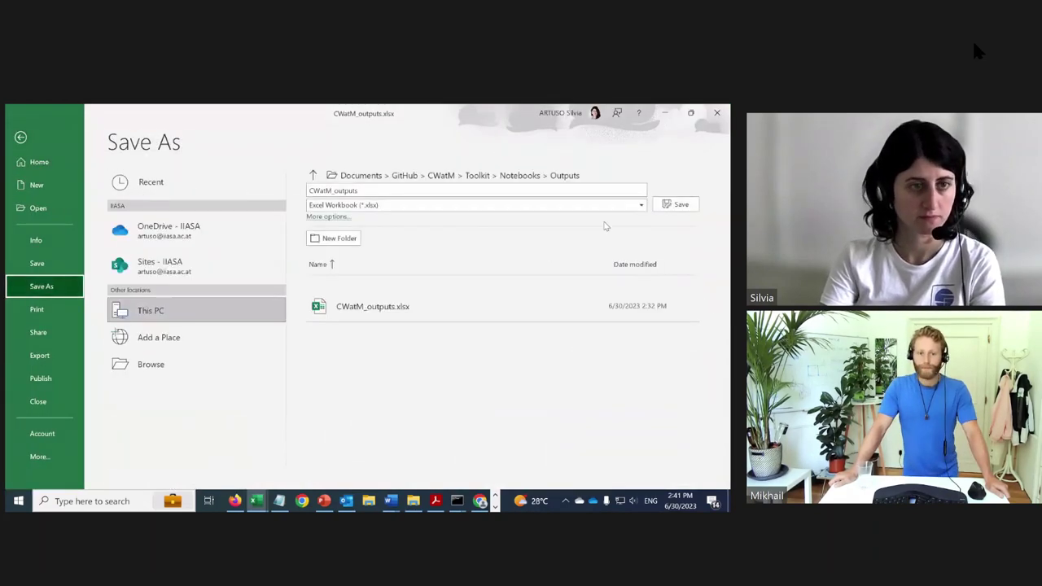
left_click(407, 191)
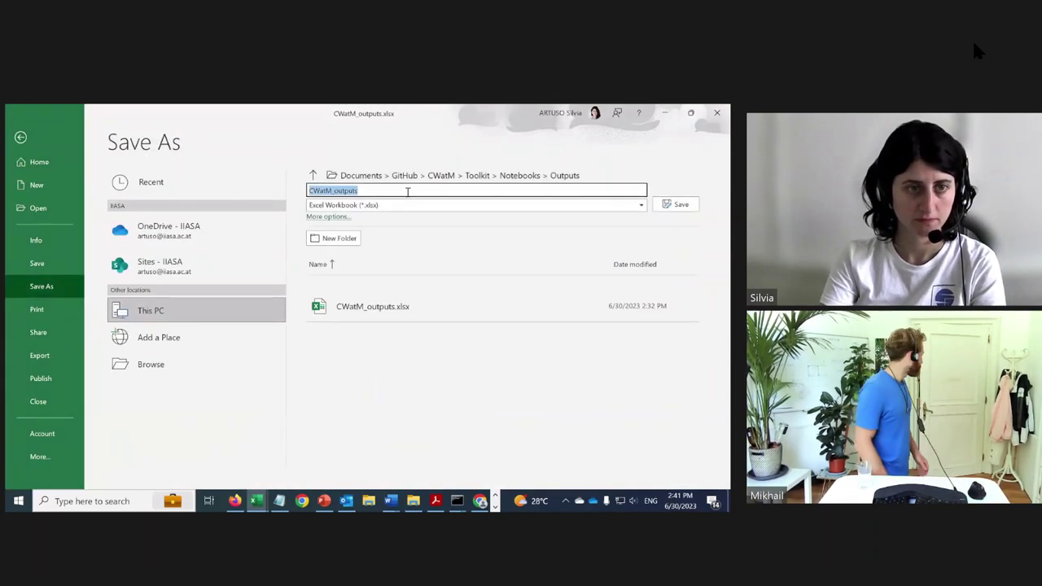
left_click(407, 191)
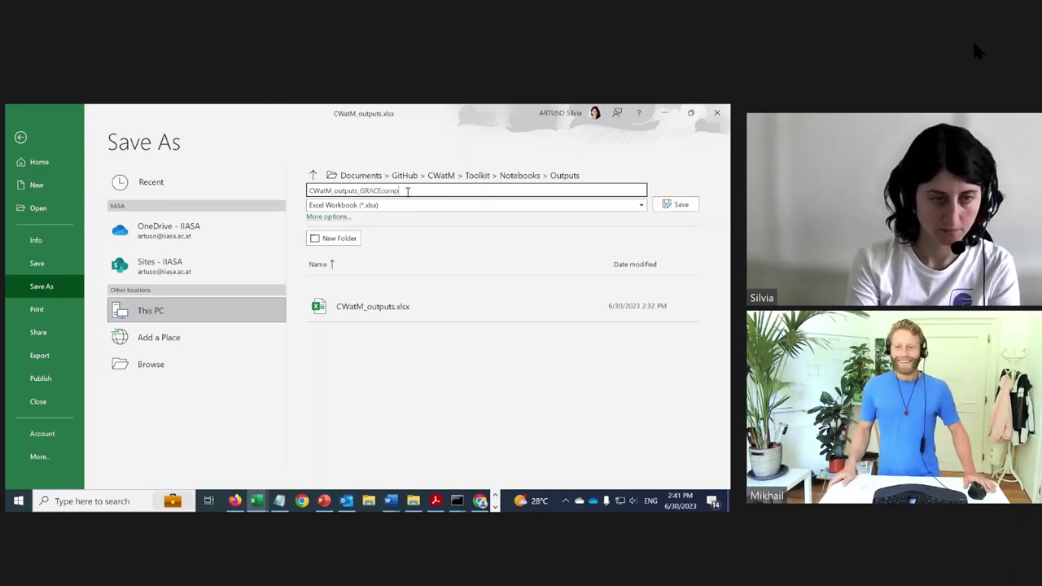
left_click(686, 210)
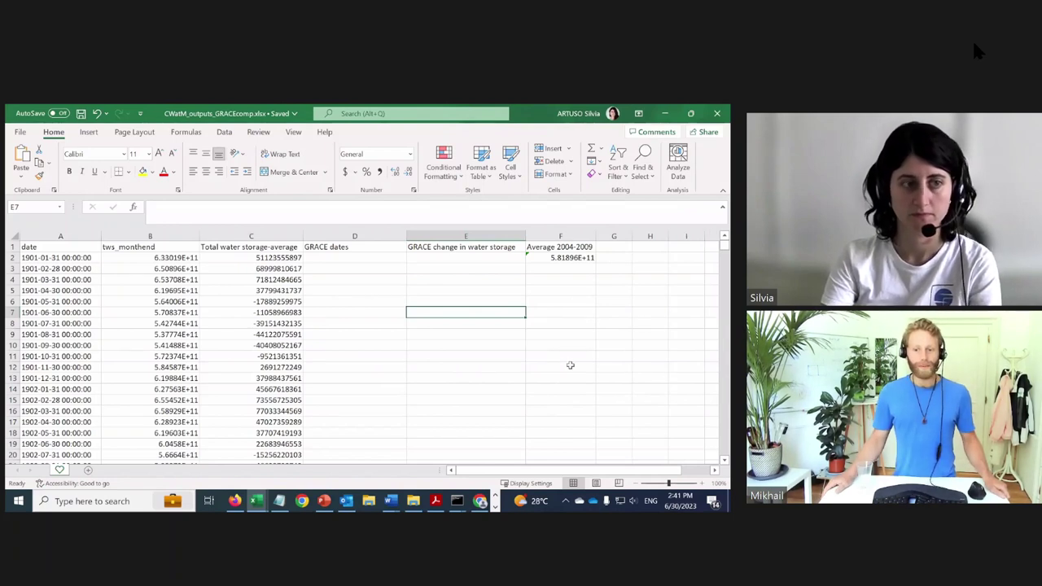
Close the workbook and copy the cell area value from B2 of the original CWatM_outputs.xlsx in the Outputs folder
left_click(720, 114)
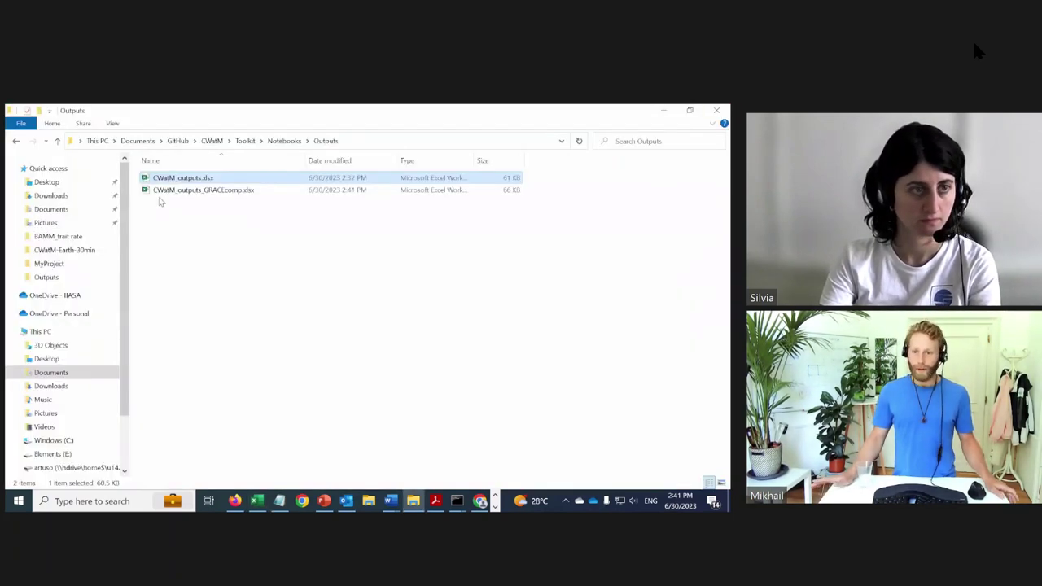
double_click(209, 178)
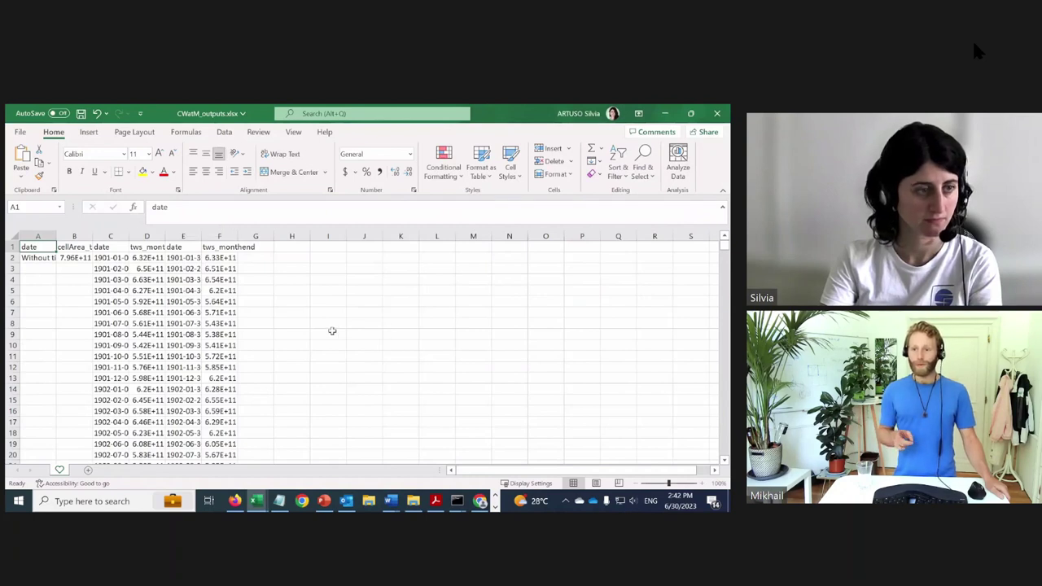
left_click(76, 257)
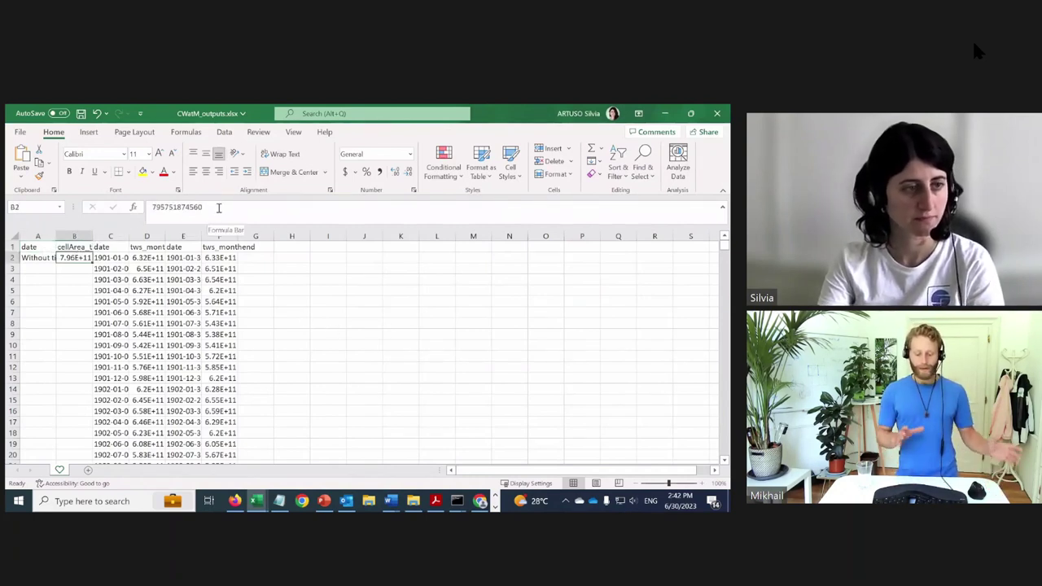
left_click_drag(217, 208, 151, 208)
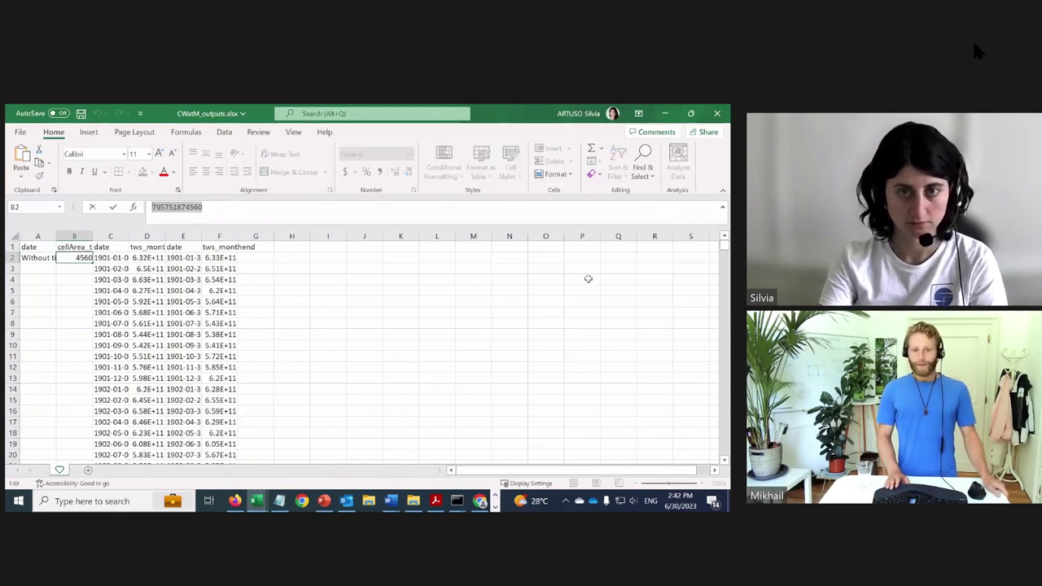
Switch to CWatM_outputs_GRACEcomp.xlsx and insert a blank column between Total water storage-average and GRACE dates
left_click(256, 500)
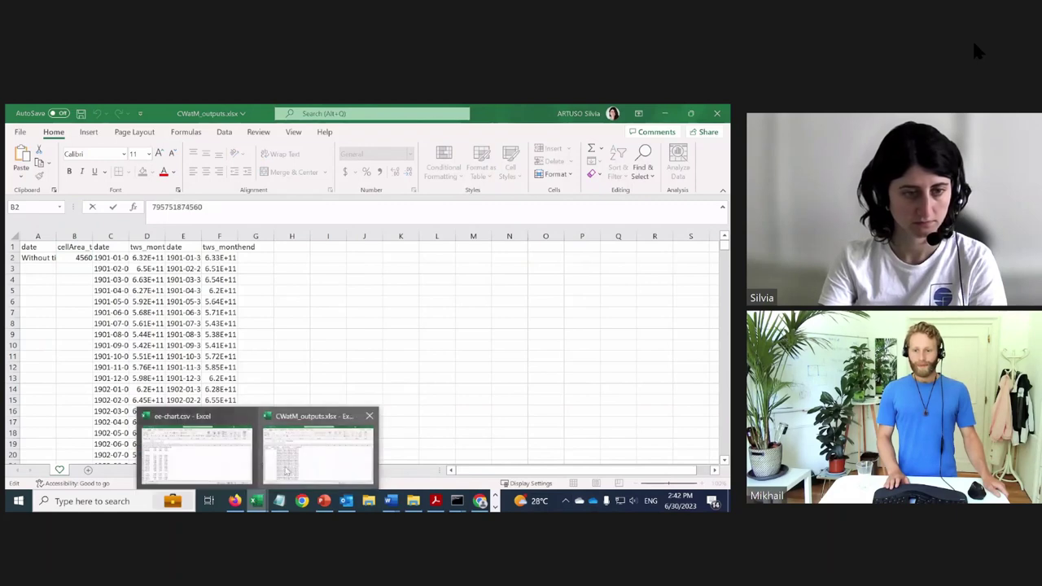
left_click(196, 465)
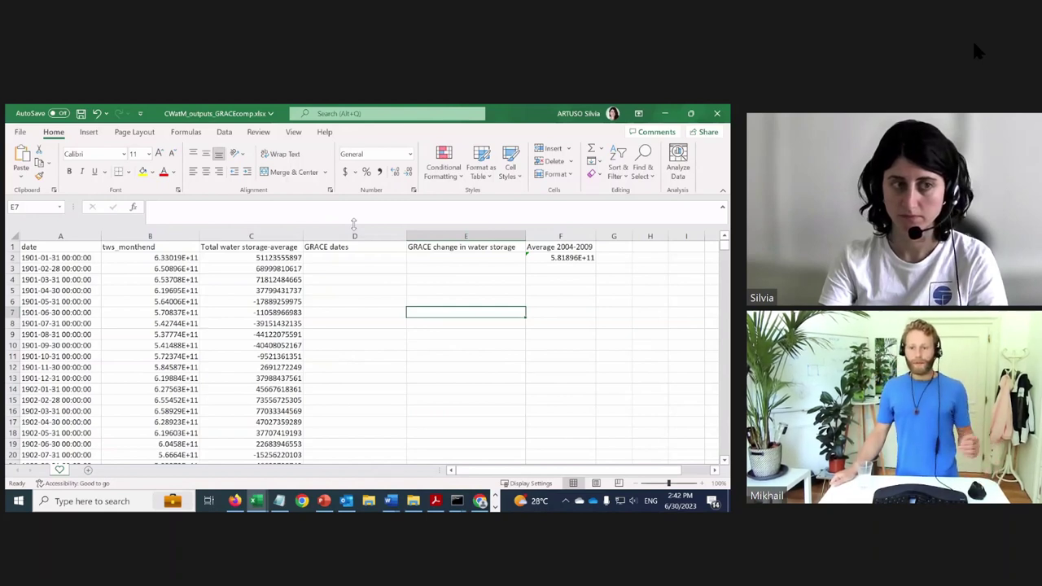
left_click(281, 259)
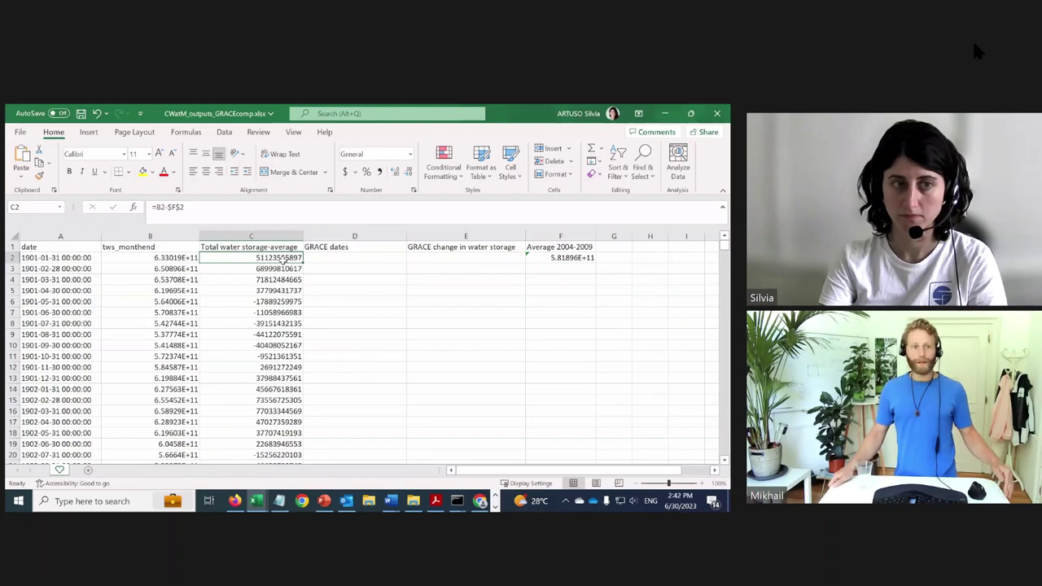
left_click(323, 235)
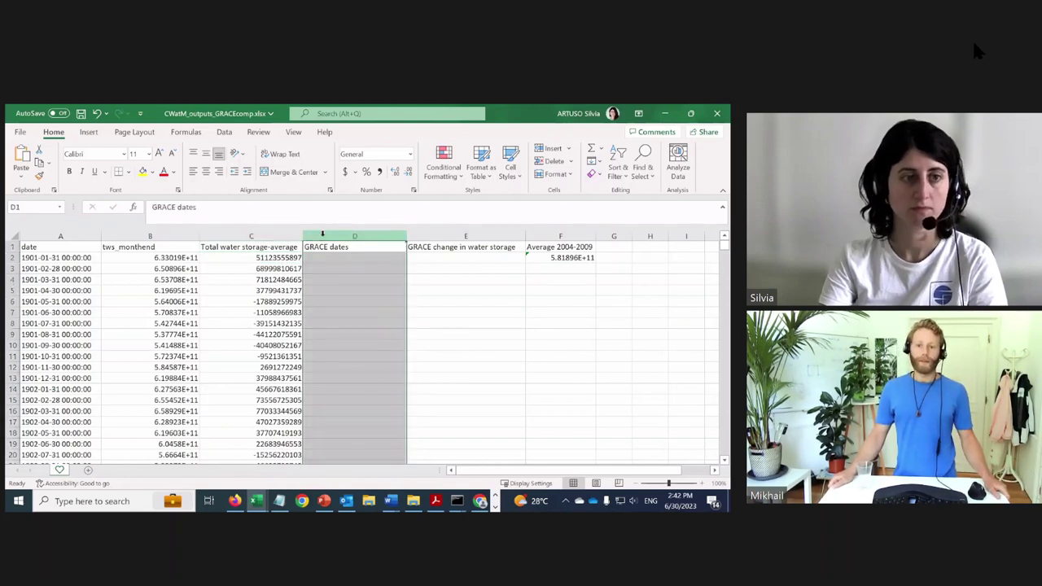
right_click(323, 236)
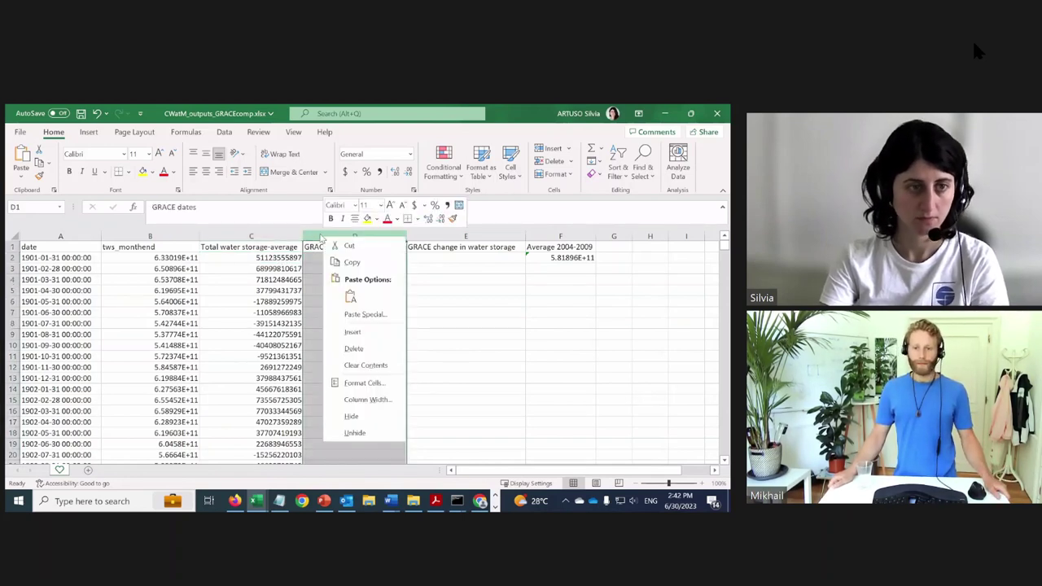
left_click(353, 333)
Begin the header of the blank column D with the text "Area Da"
left_click(331, 247)
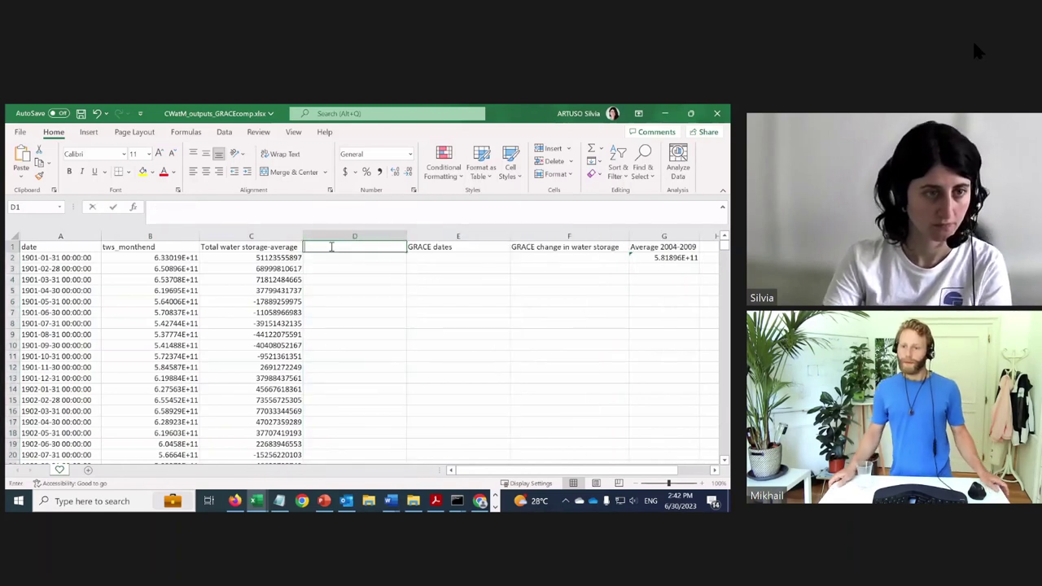
type("Area")
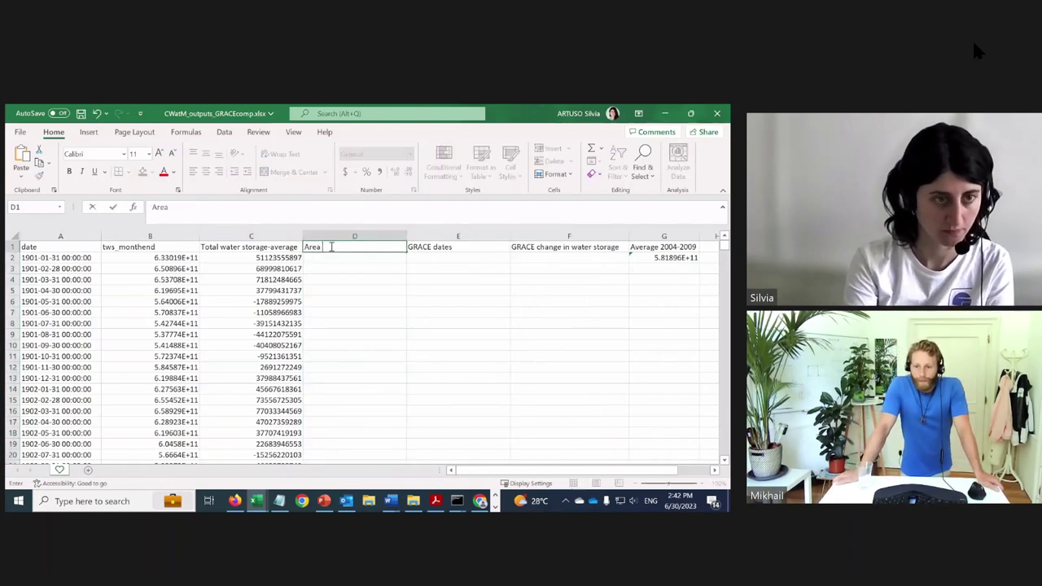
type(" Da")
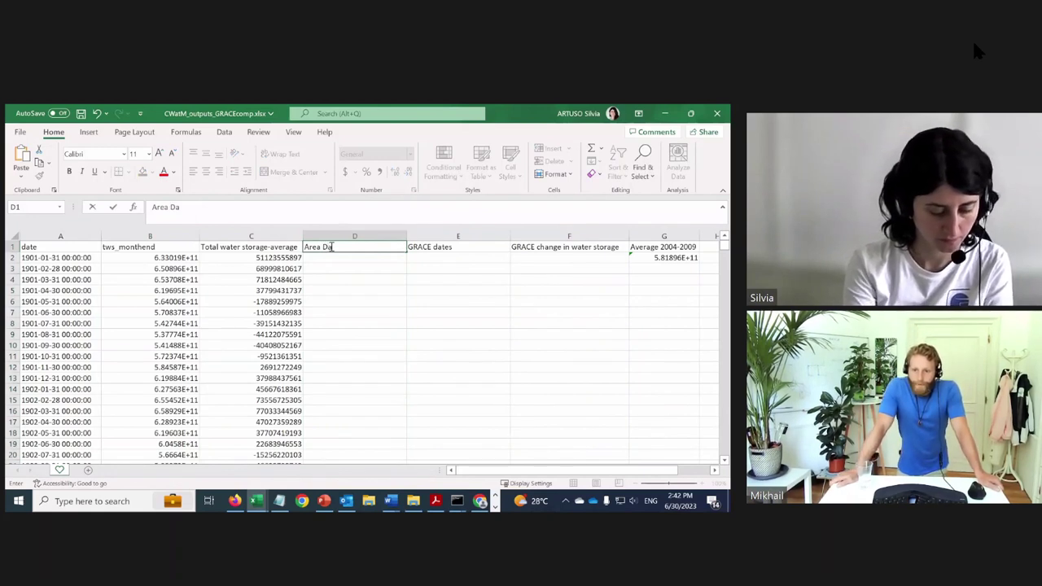